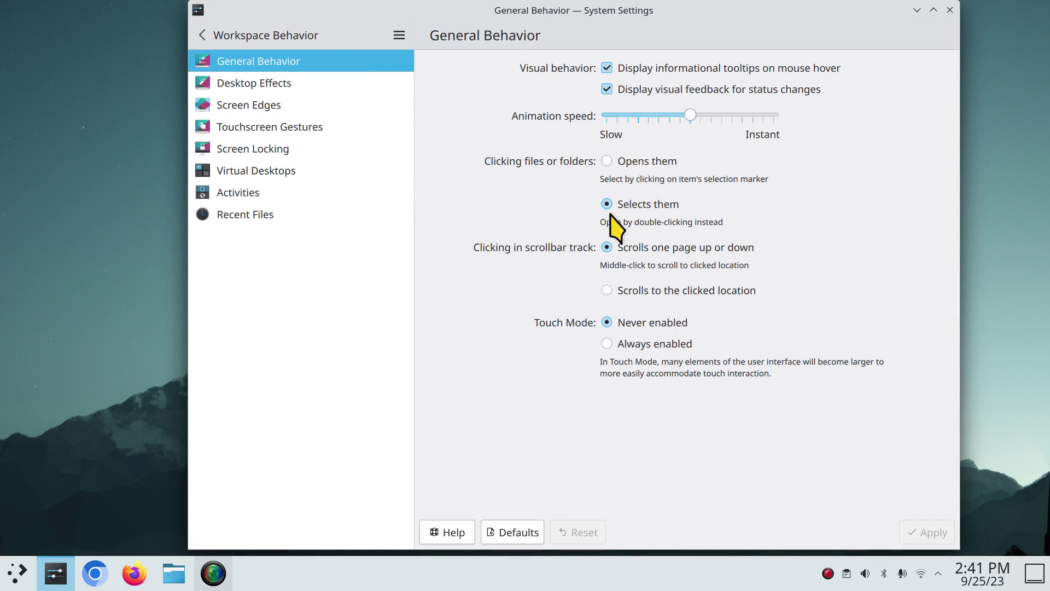
- Search the system settings for "spell" and open the Spell Check page
left_click(216, 34)
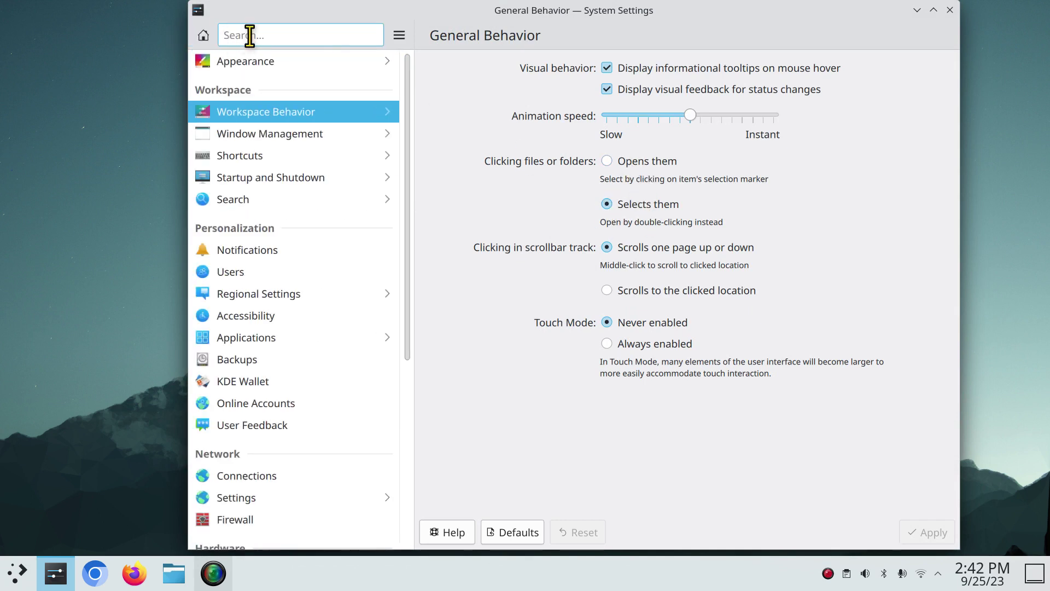
type("spell")
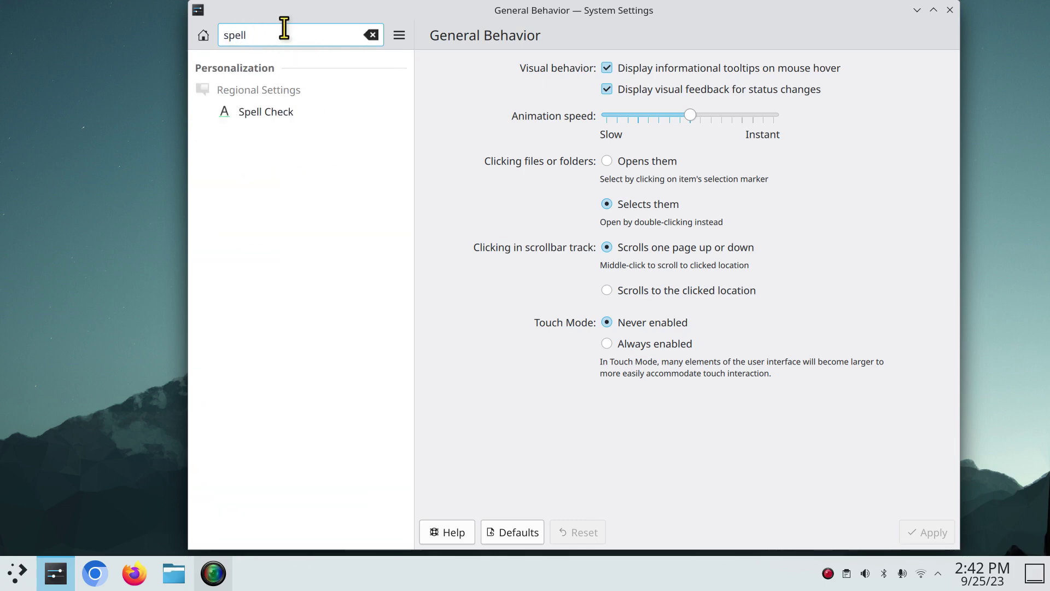
left_click(275, 112)
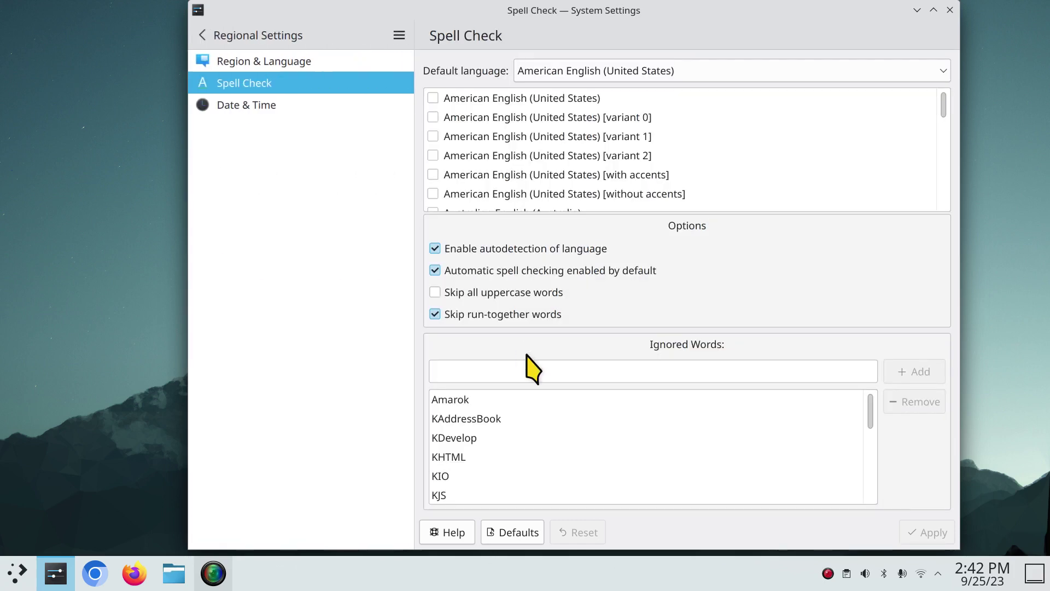
- Turn default automatic spell checking off and back on, and close the settings window
left_click(434, 271)
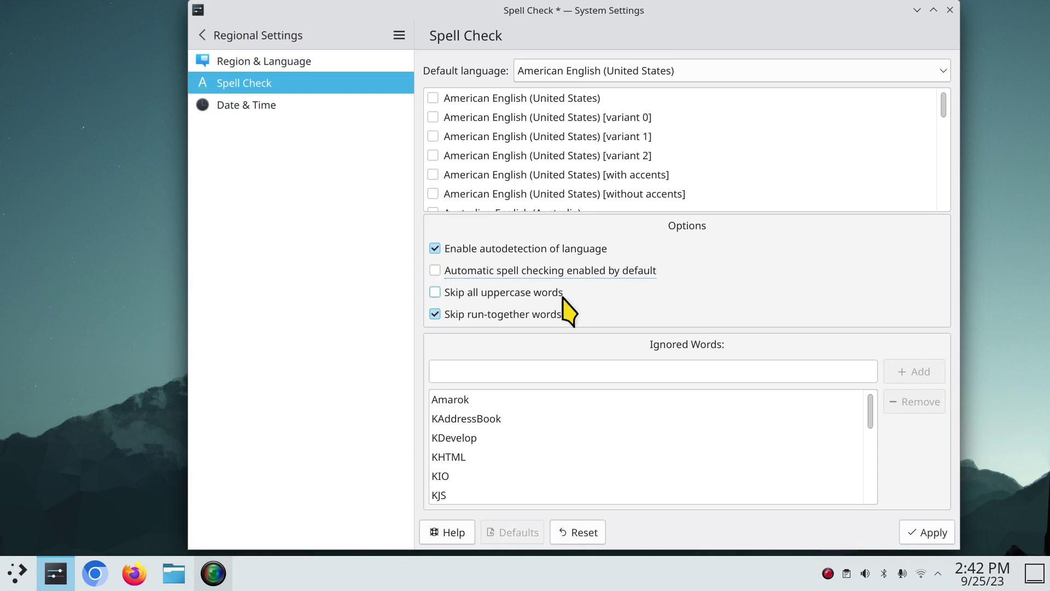
left_click(435, 271)
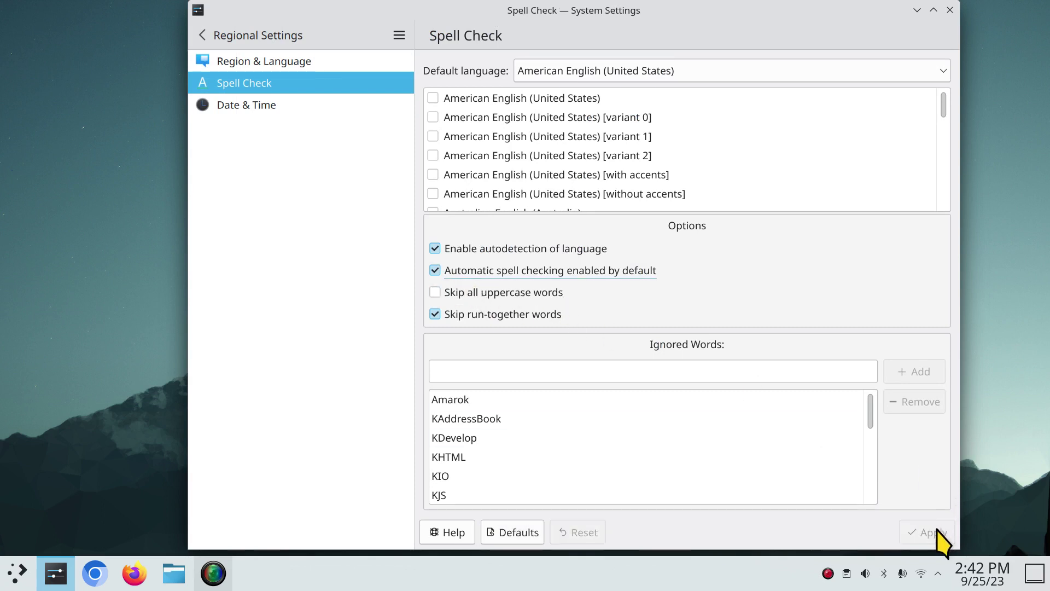
left_click(204, 35)
type("spell")
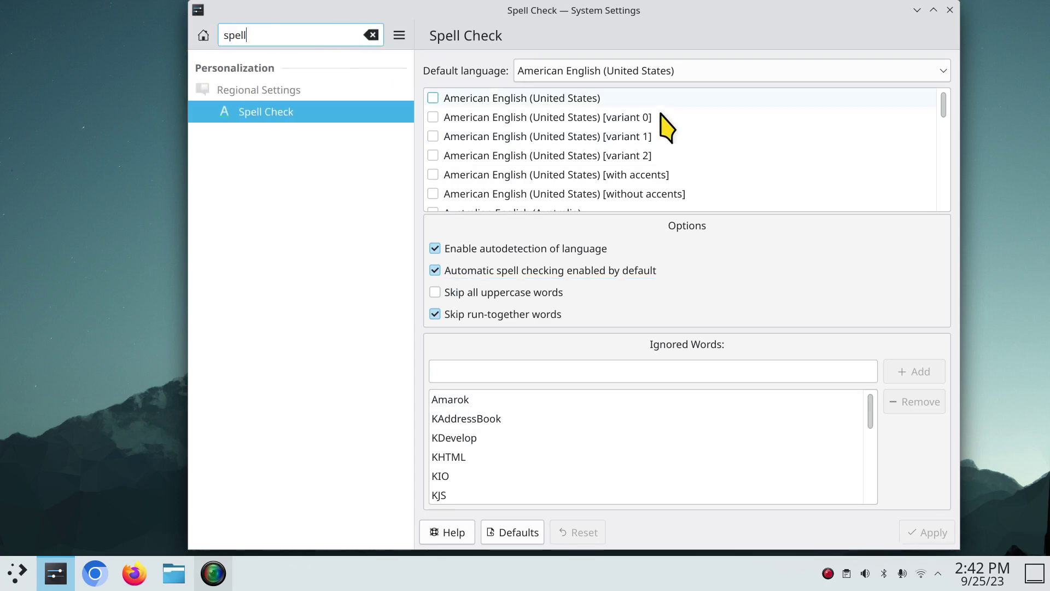
left_click(949, 10)
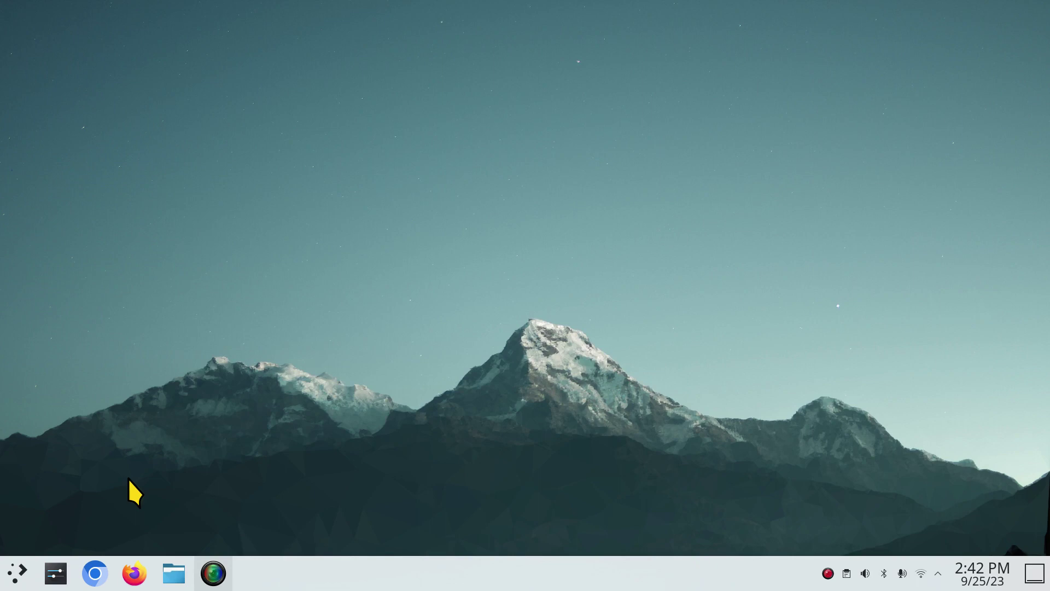
- Open the start menu and replace its widget with the Andromeda Launcher alternative
left_click(15, 572)
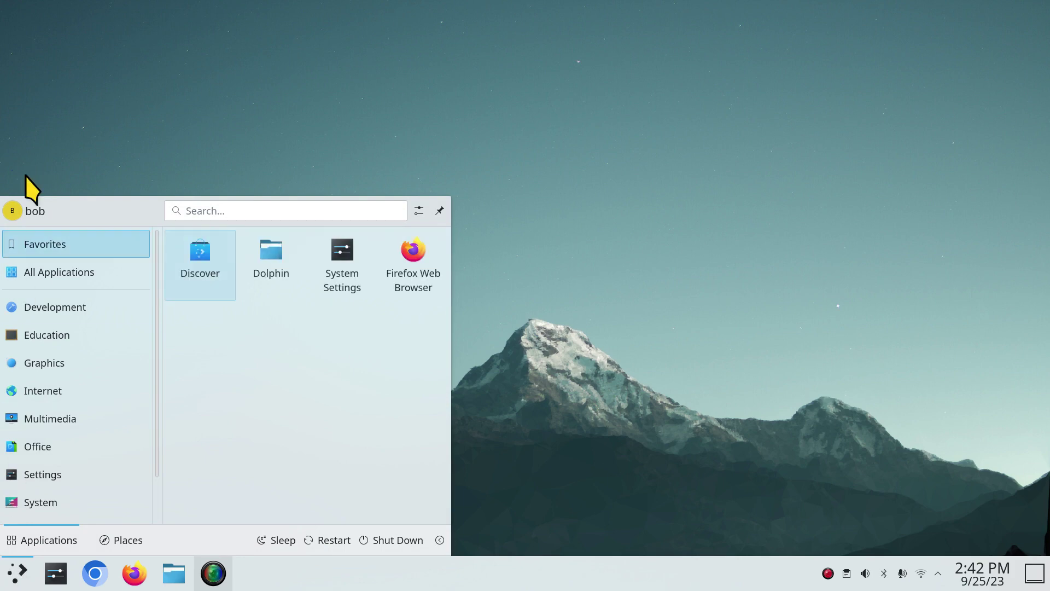
right_click(20, 582)
left_click(64, 508)
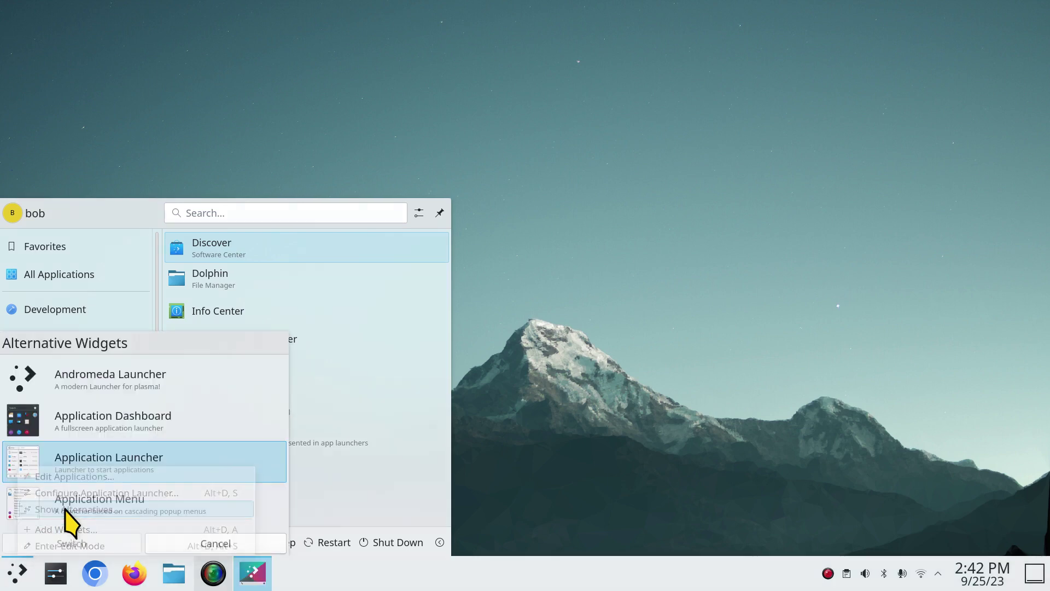
left_click(70, 391)
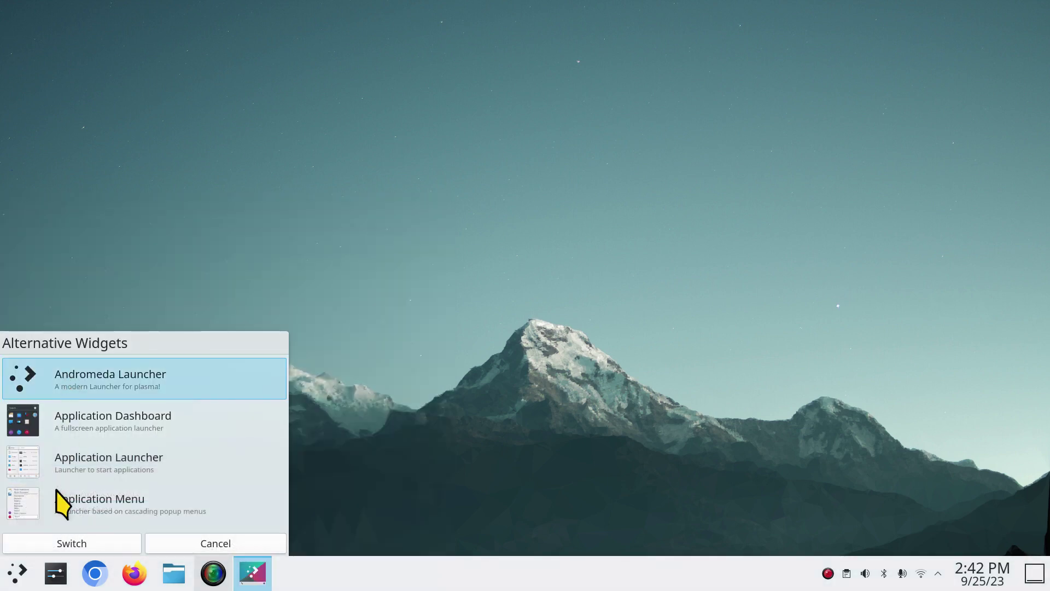
left_click(52, 543)
- Open the Andromeda Launcher and look at its favorites and its list of all apps
left_click(22, 575)
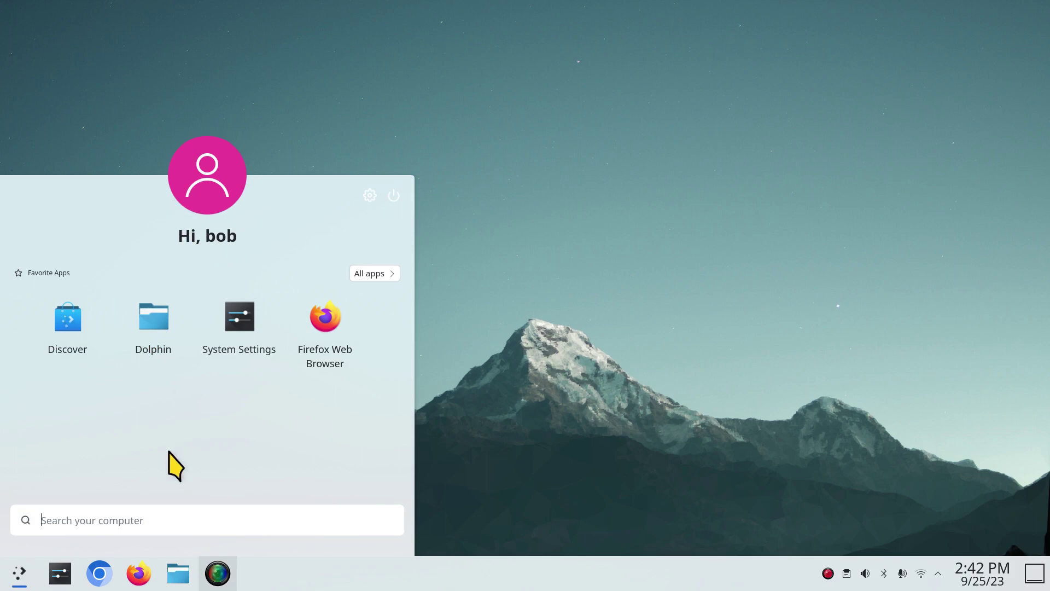
left_click(373, 274)
left_click(375, 275)
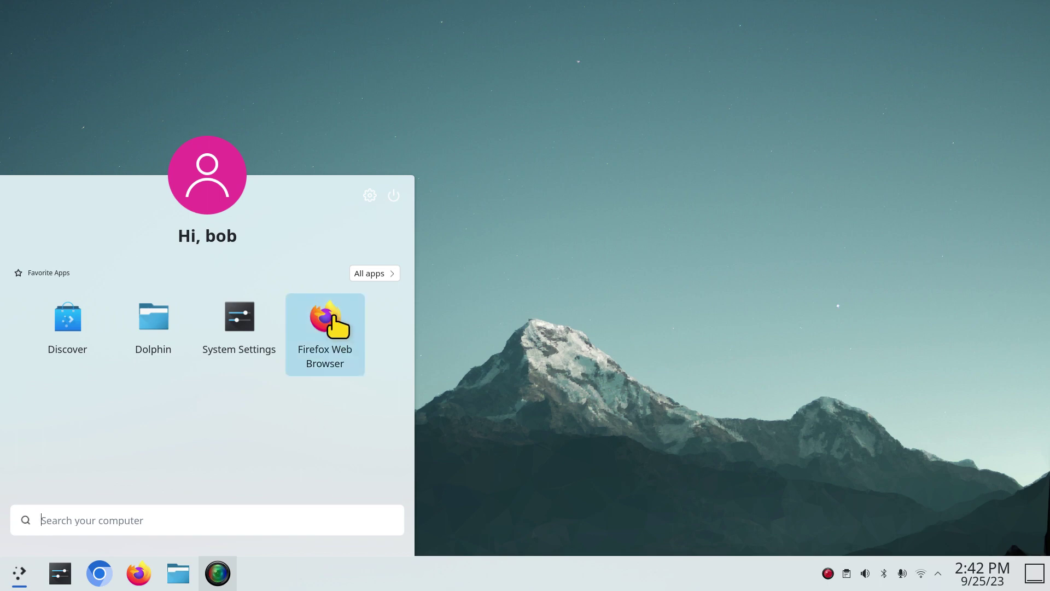
left_click(17, 578)
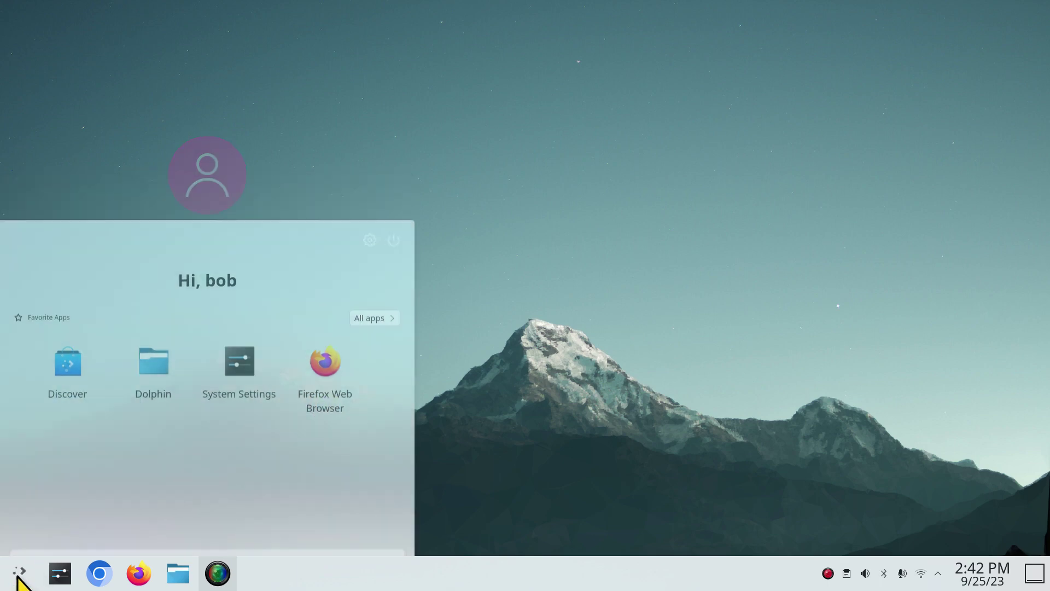
- Switch the start menu widget to the fullscreen Application Dashboard
left_click(17, 577)
right_click(18, 577)
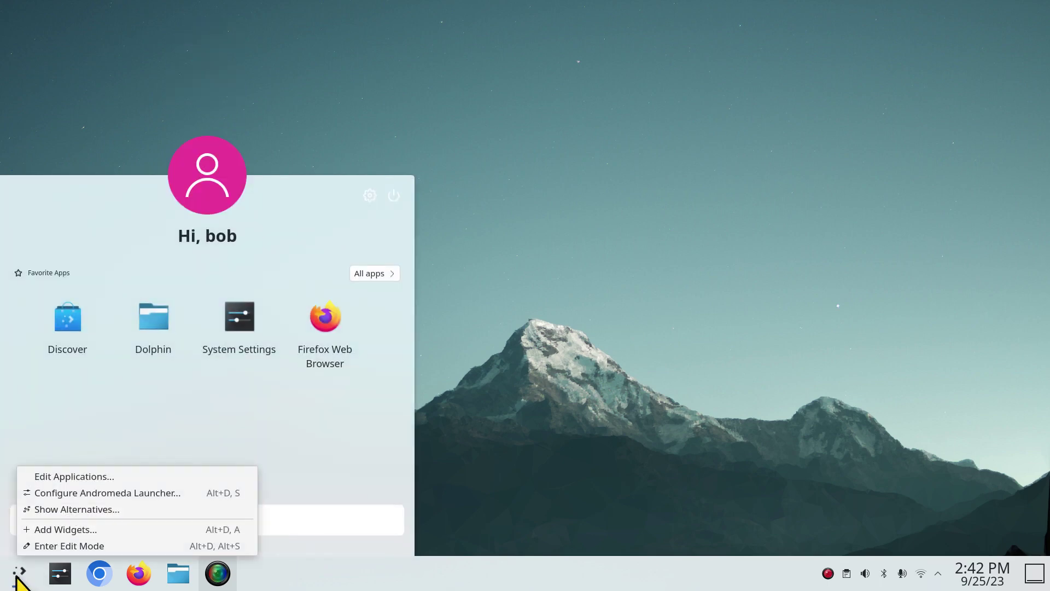
left_click(53, 508)
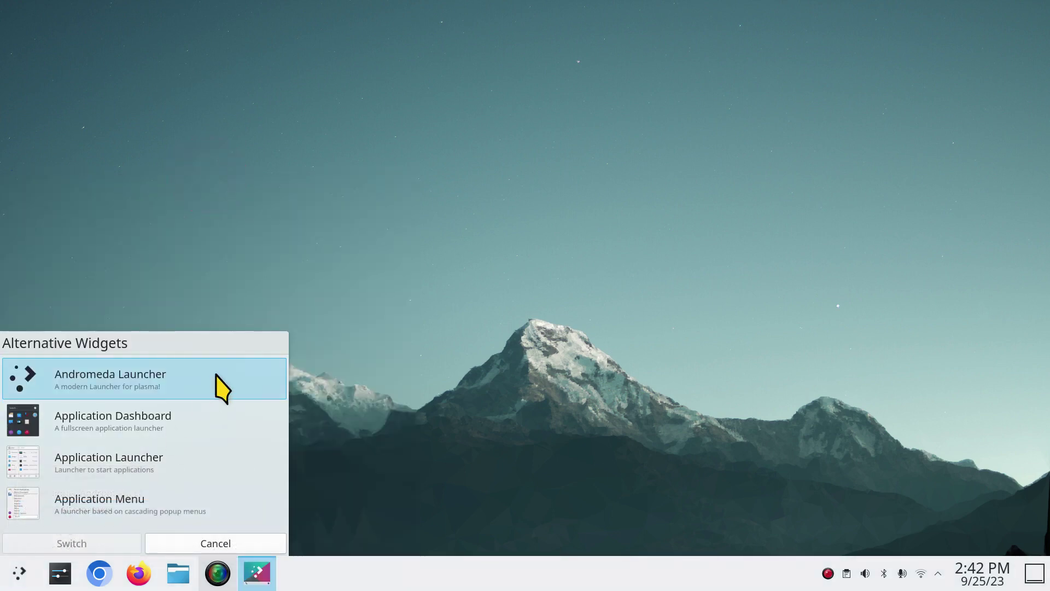
left_click(103, 430)
left_click(70, 543)
- Open the Application Dashboard, view its Office applications and its widgets, and close it
left_click(16, 580)
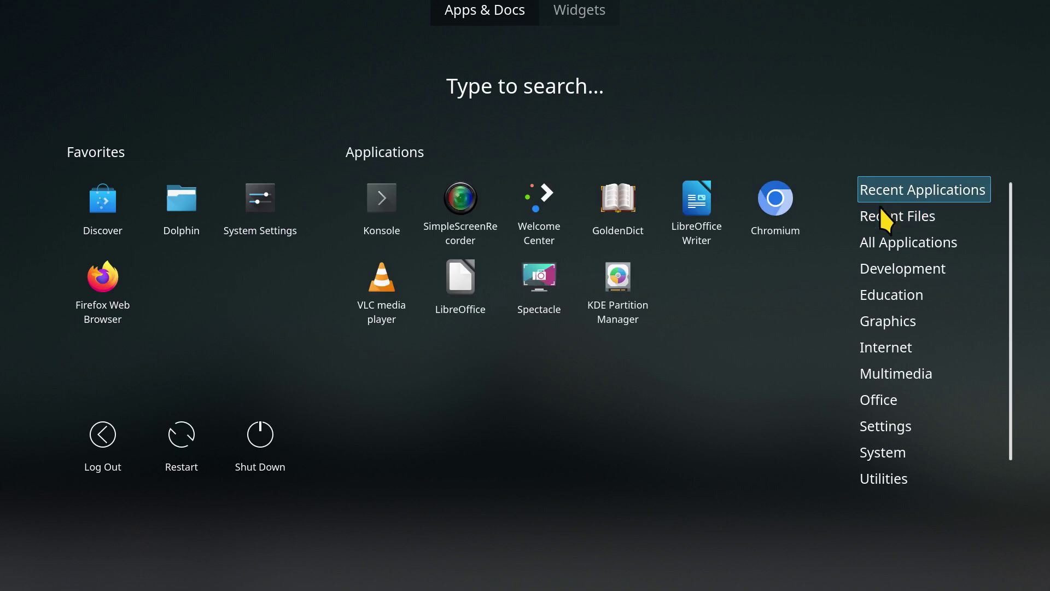
mouse_move(883, 399)
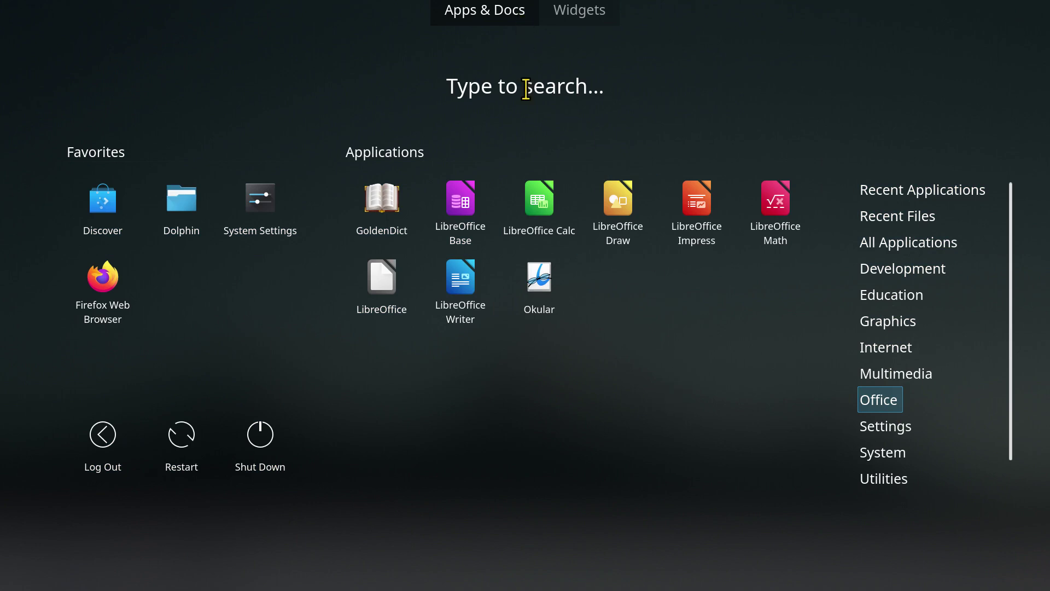
left_click(575, 17)
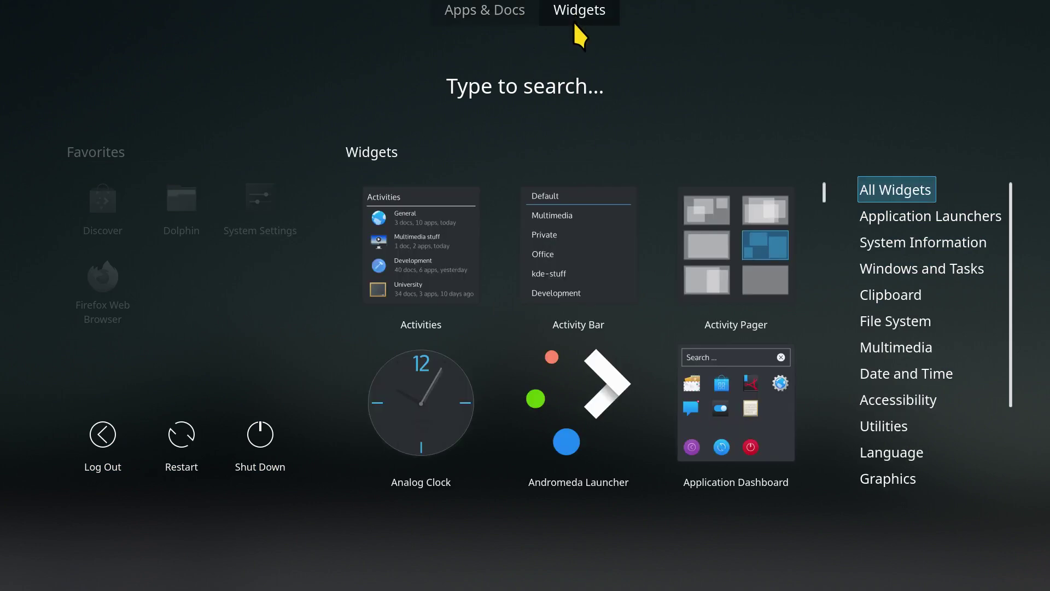
left_click(206, 380)
- Switch the start menu widget to the cascading Application Menu
right_click(13, 580)
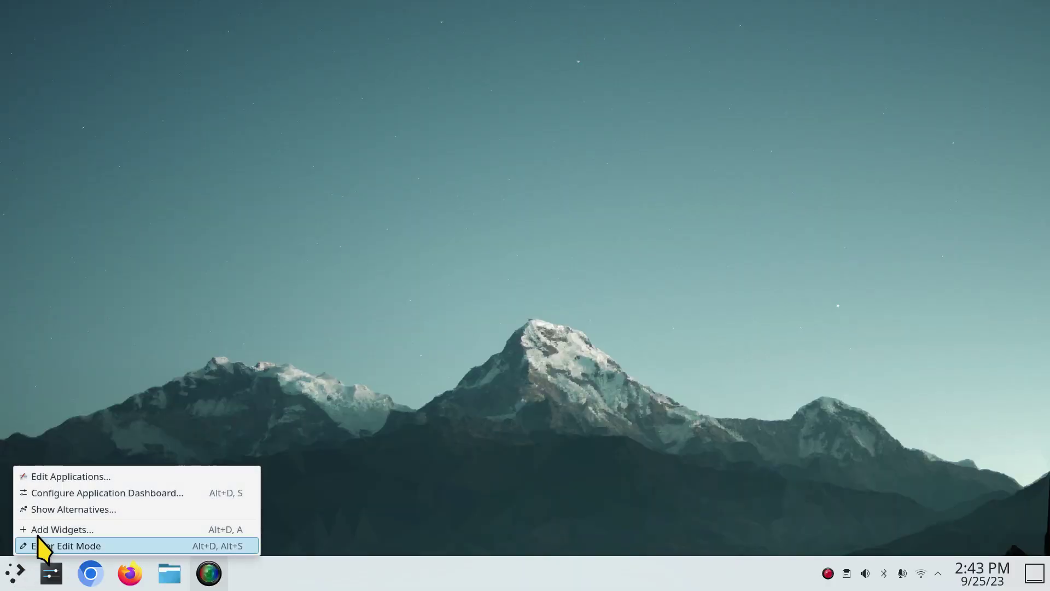
left_click(50, 509)
left_click(76, 502)
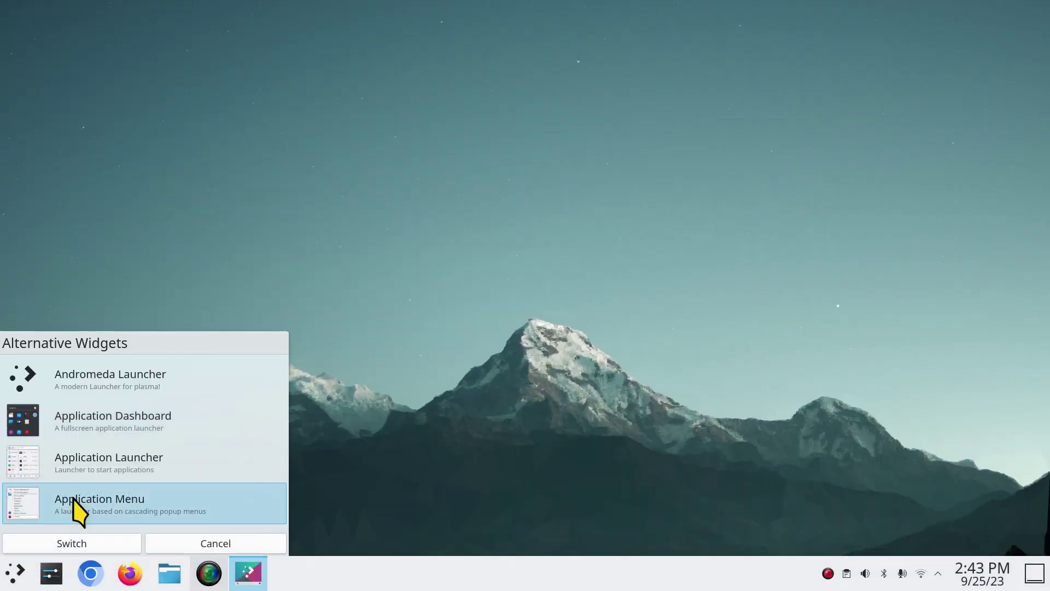
left_click(66, 544)
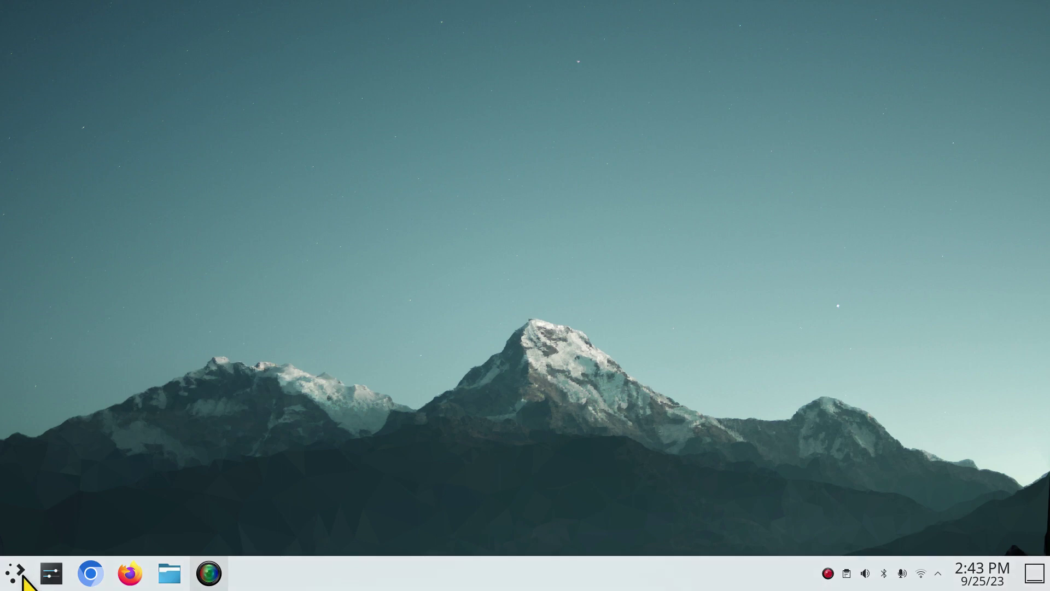
- Open the Application Menu, bring up the shutdown screen and cancel the shutdown
left_click(16, 576)
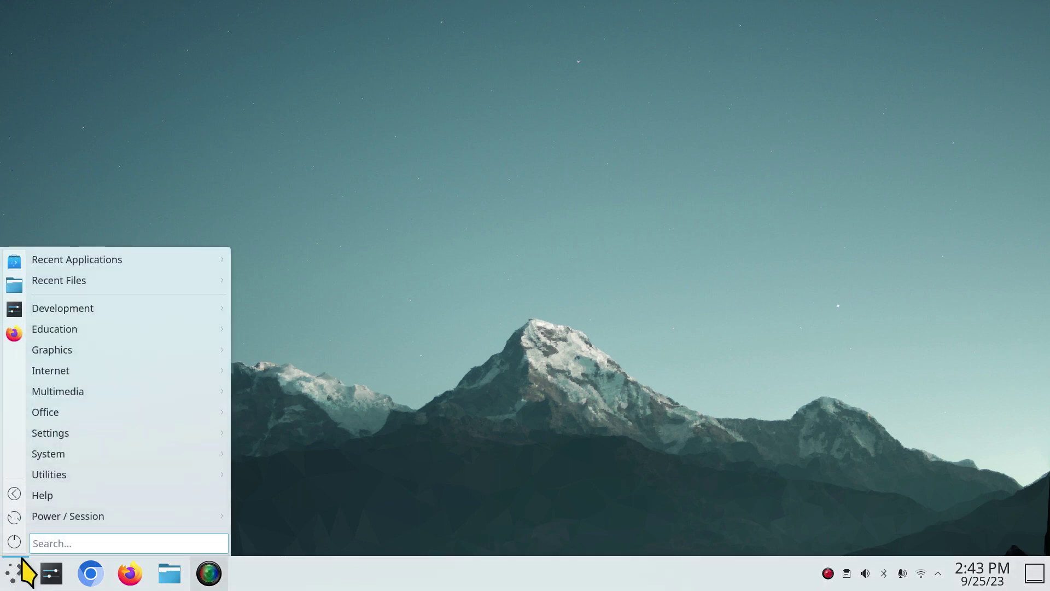
left_click(14, 541)
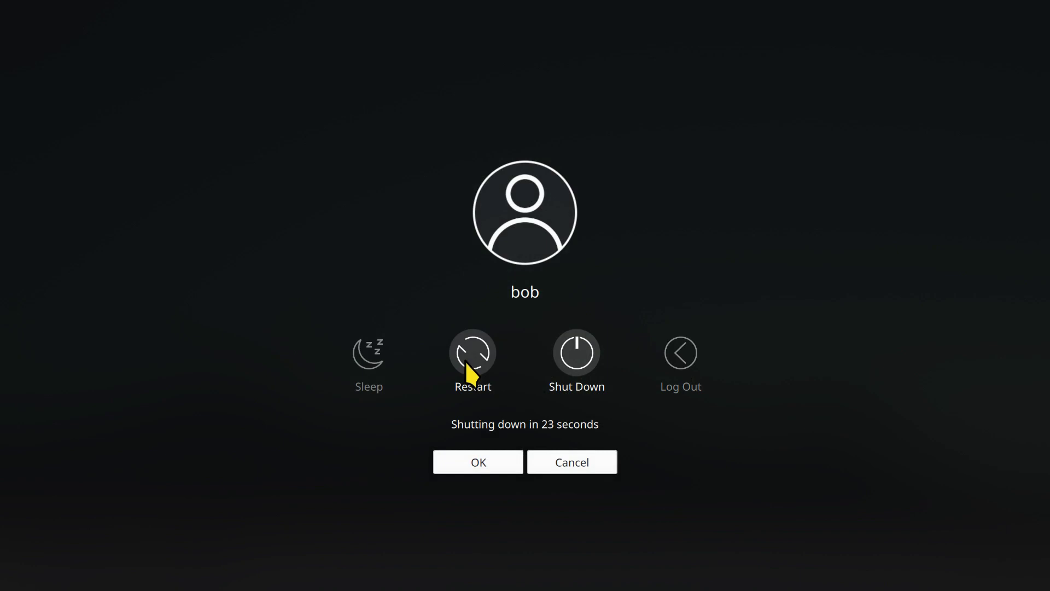
left_click(577, 461)
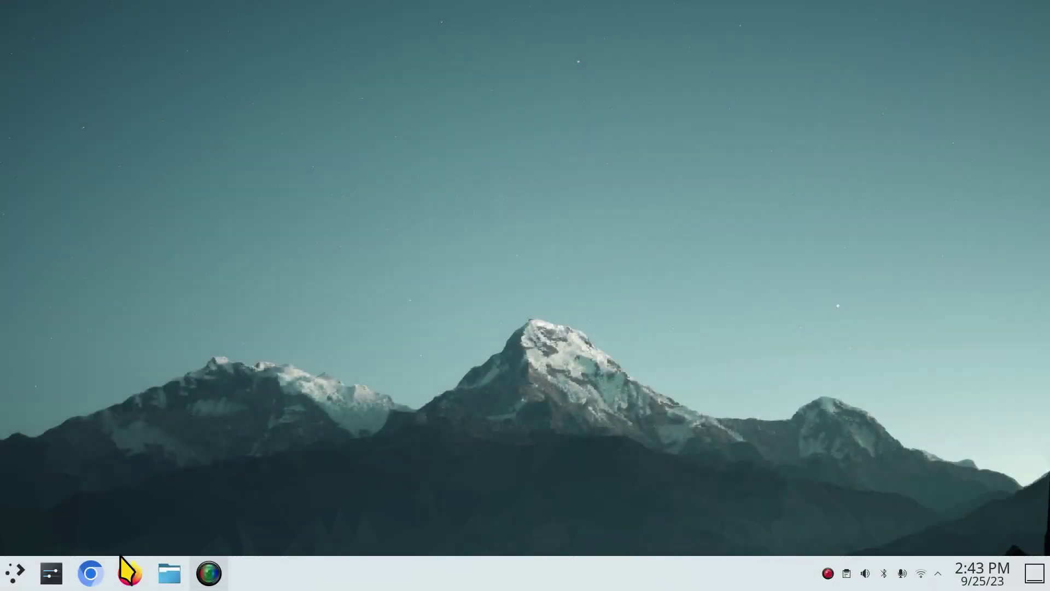
- Open System Settings to view the Workspace Behavior options, and close the window
left_click(52, 572)
left_click(239, 113)
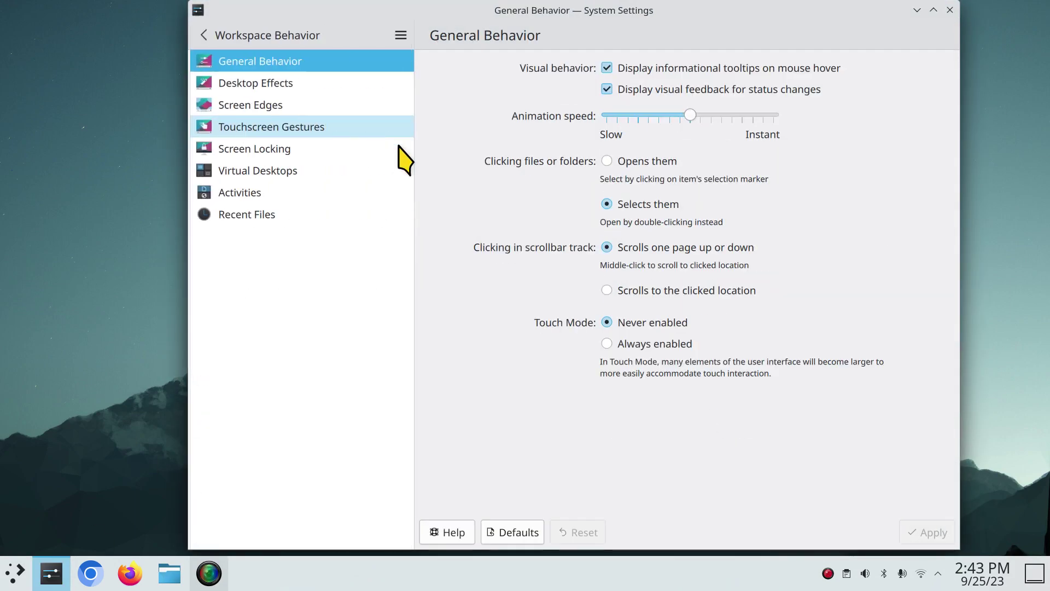
left_click(950, 10)
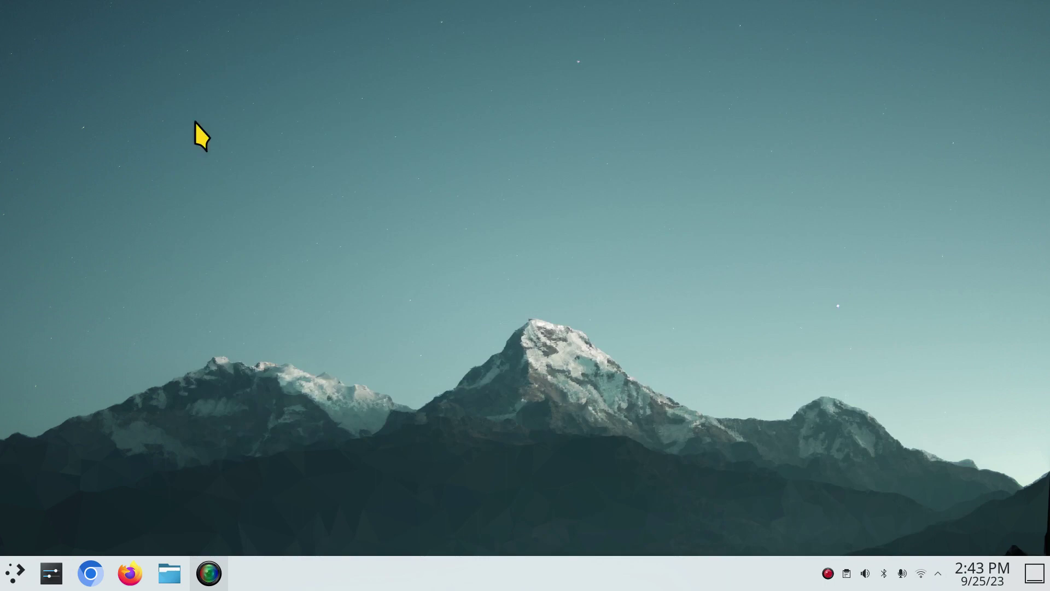
- Open the desktop folder settings, examine the Icons options and the available wallpapers, and close the dialog
right_click(398, 68)
left_click(471, 79)
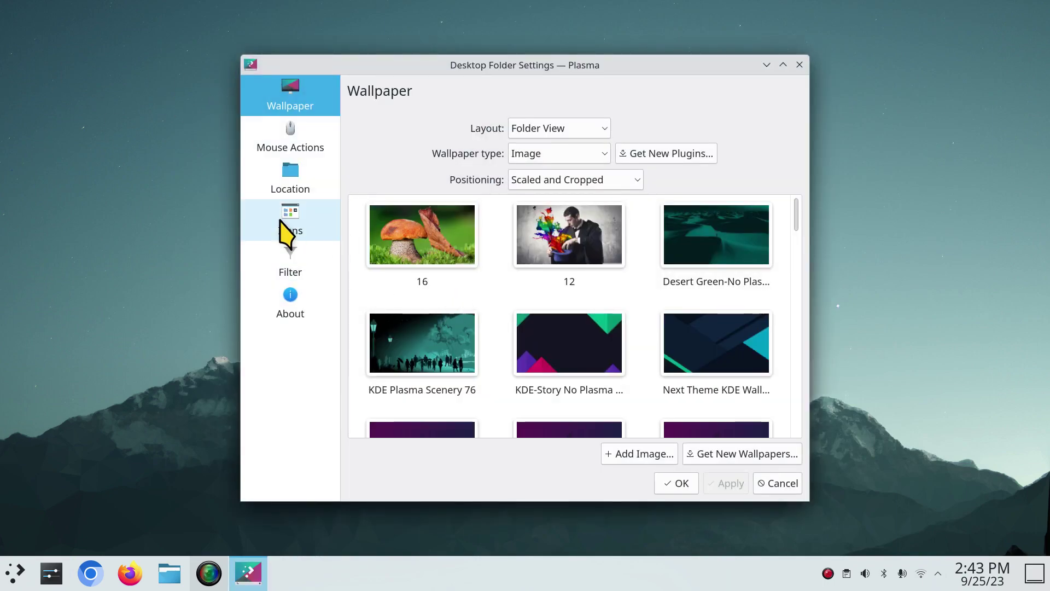
left_click(283, 222)
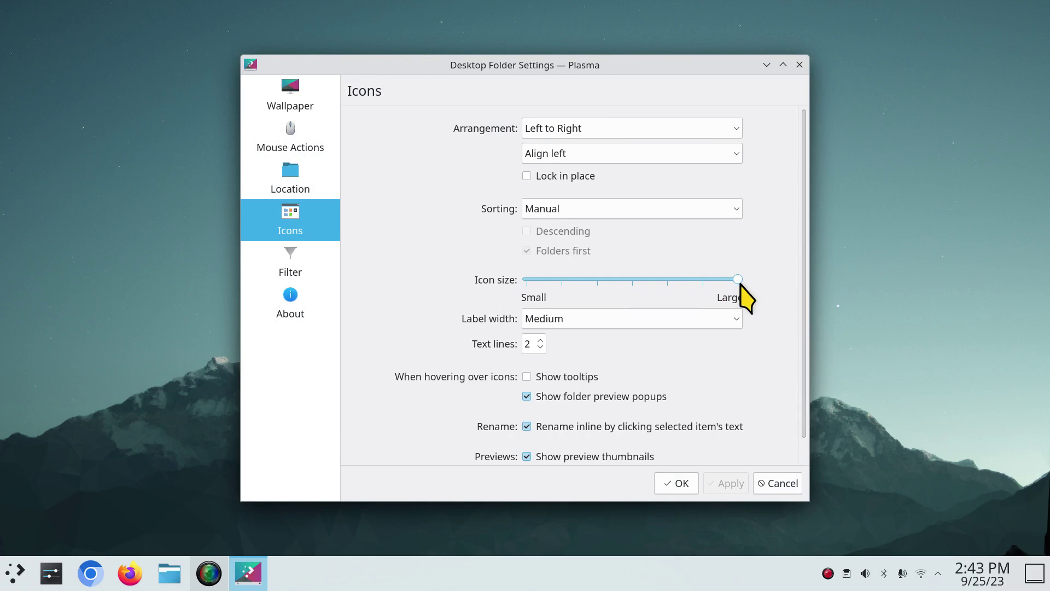
left_click(274, 96)
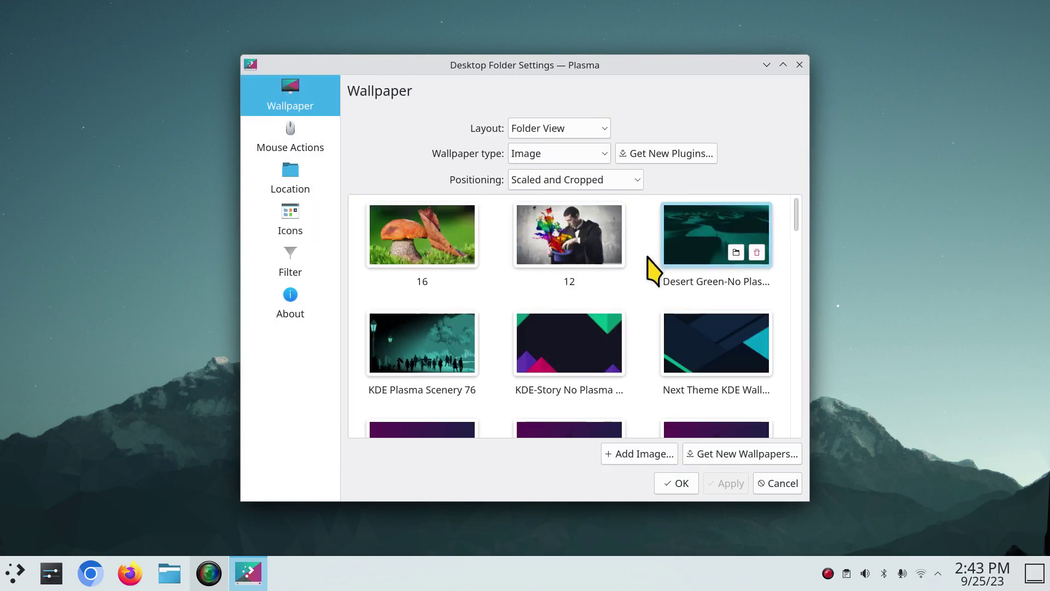
scroll(681, 316, "down", 1)
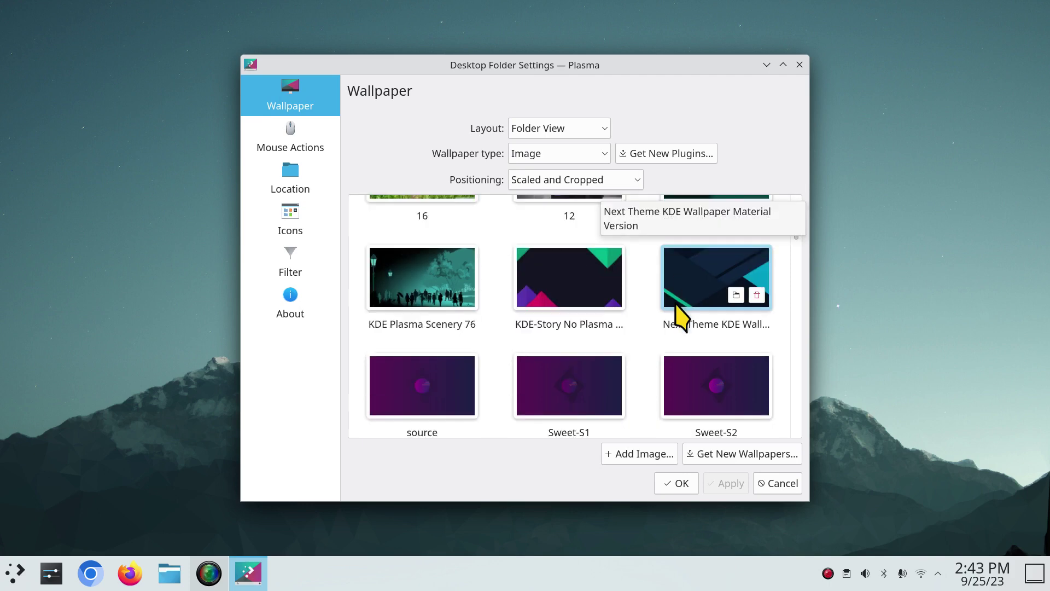
scroll(681, 316, "down", 1)
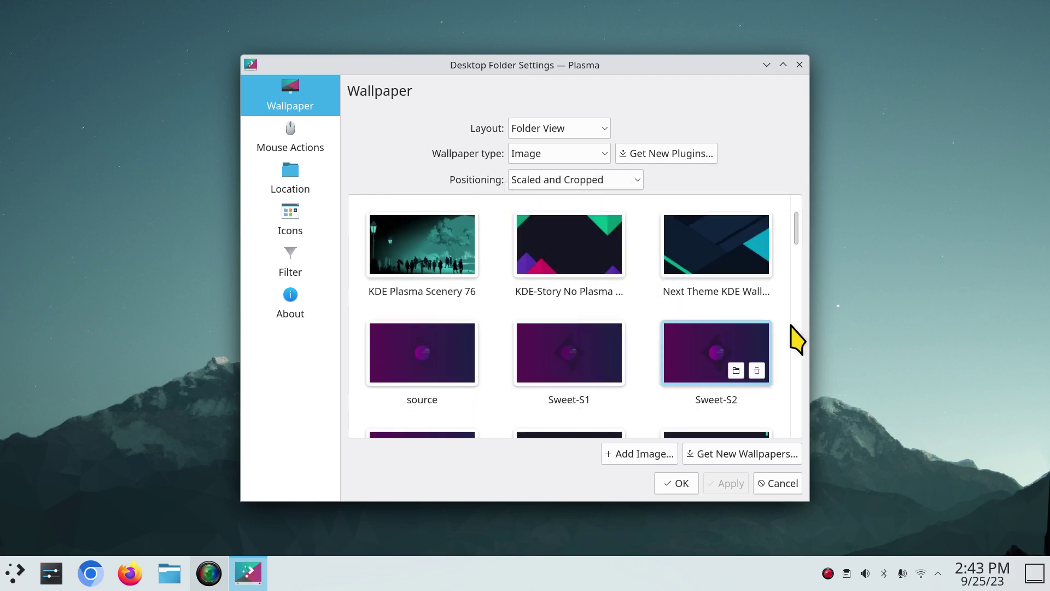
left_click(799, 65)
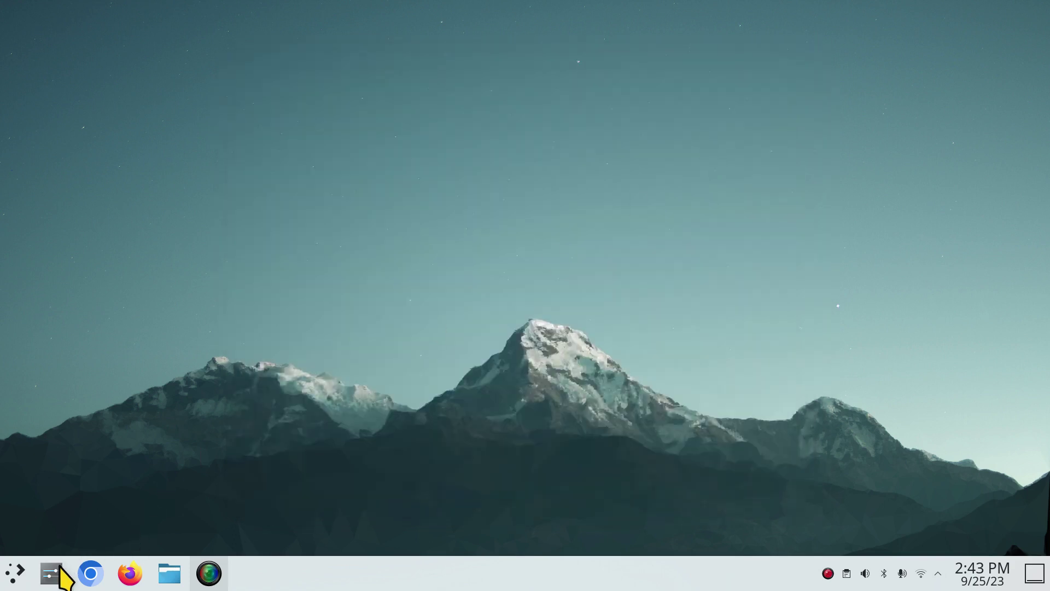
- Unpin Chromium from the taskbar
right_click(92, 580)
left_click(104, 544)
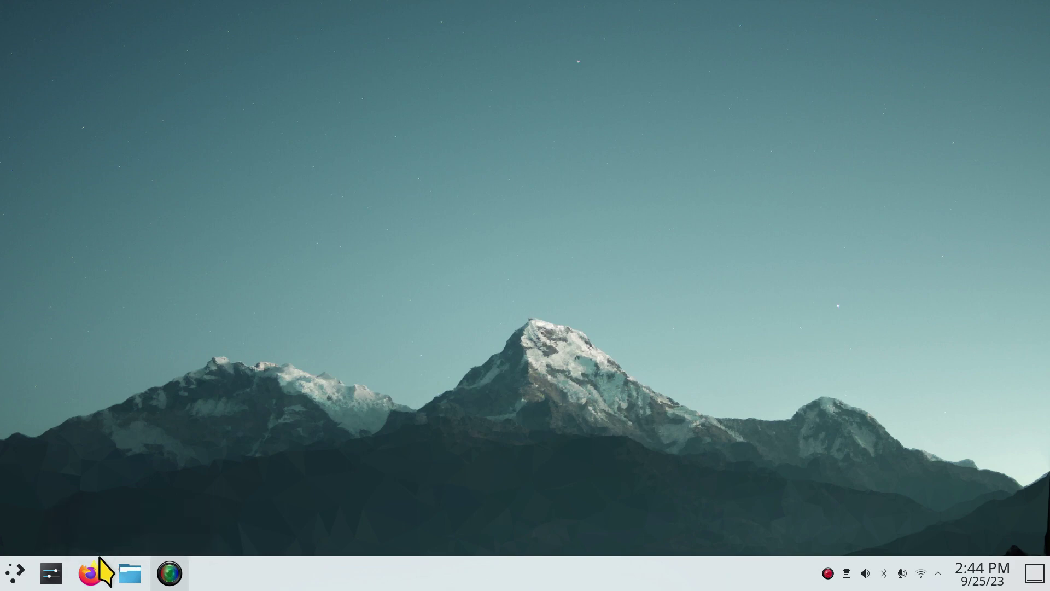
- Switch the start menu widget back to the Application Launcher
left_click(12, 572)
right_click(16, 574)
left_click(49, 510)
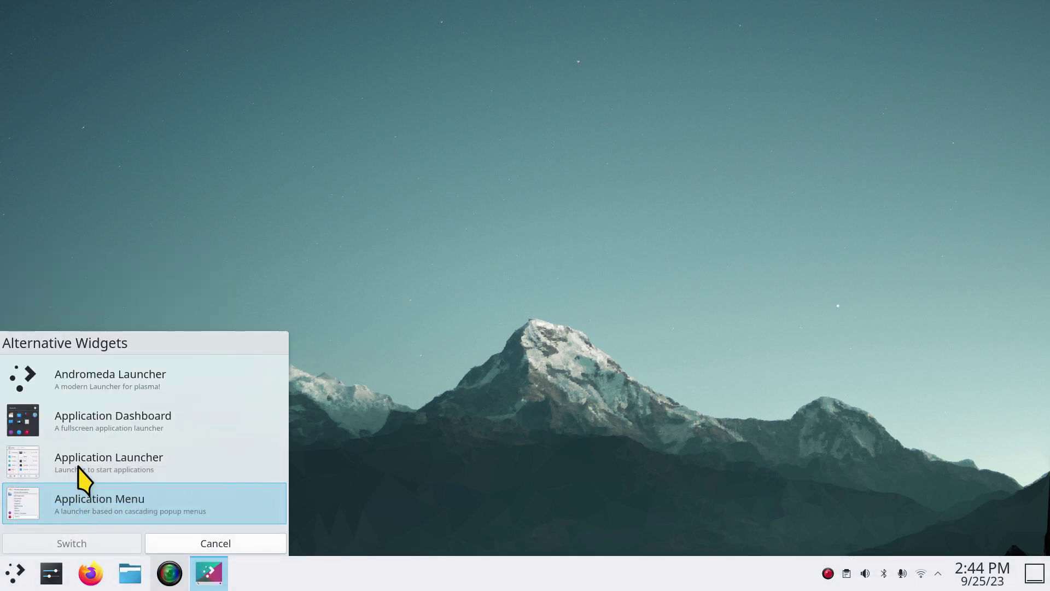
left_click(78, 471)
left_click(77, 543)
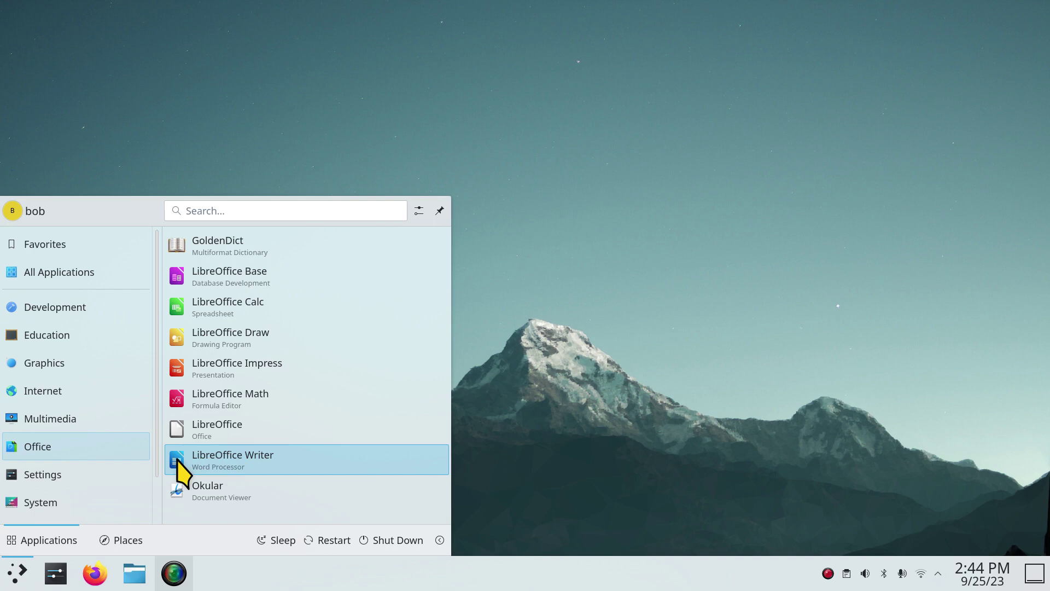
- Examine the context options of LibreOffice Writer in the start menu's Office category and close the menu
right_click(207, 461)
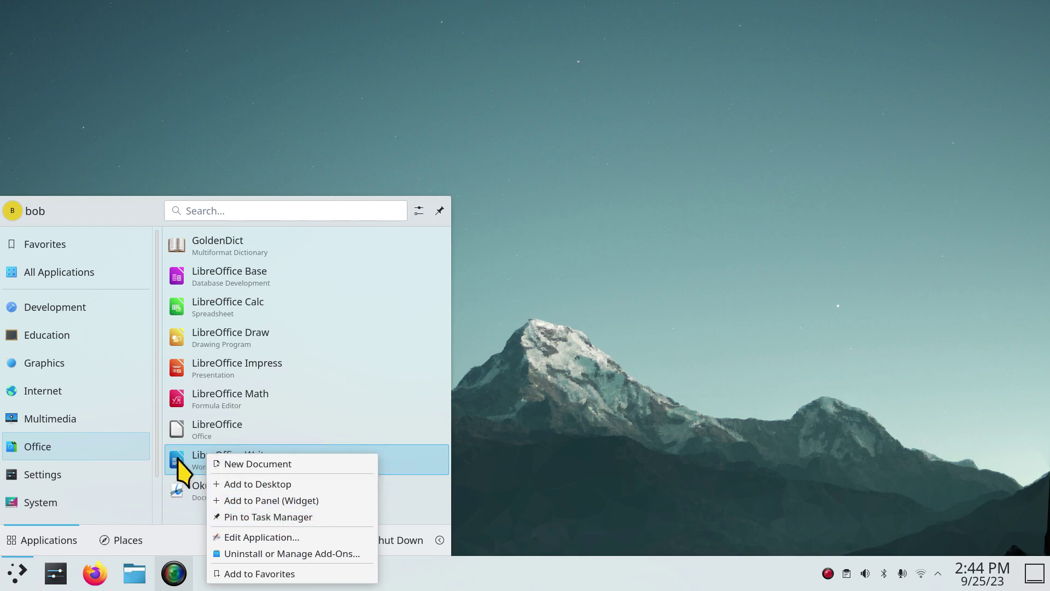
left_click(551, 356)
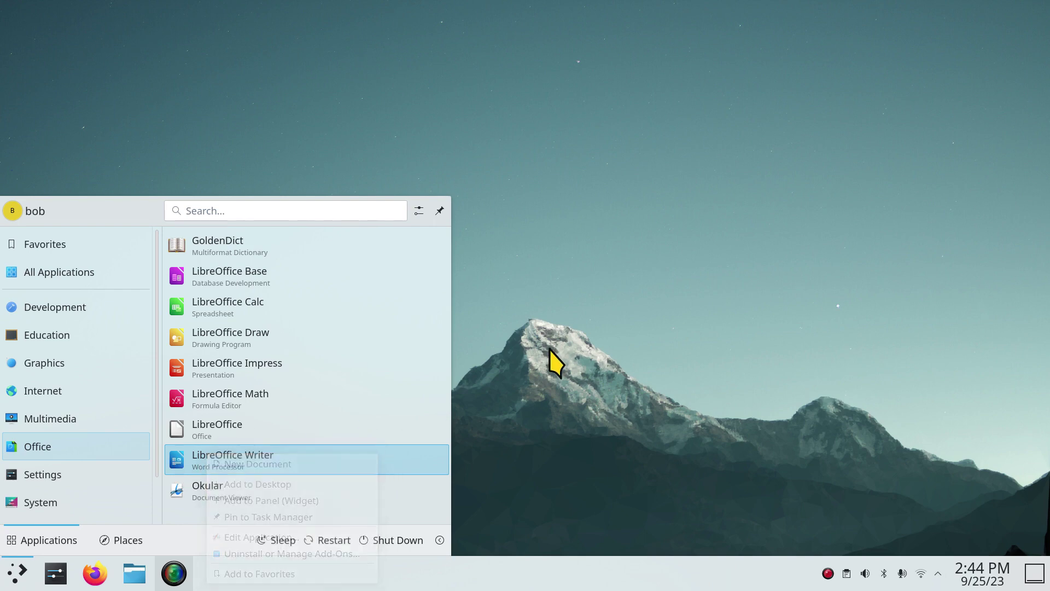
left_click(605, 328)
- Place LibreOffice Writer from the start menu's Office category directly onto the taskbar and close the menu
left_click(18, 573)
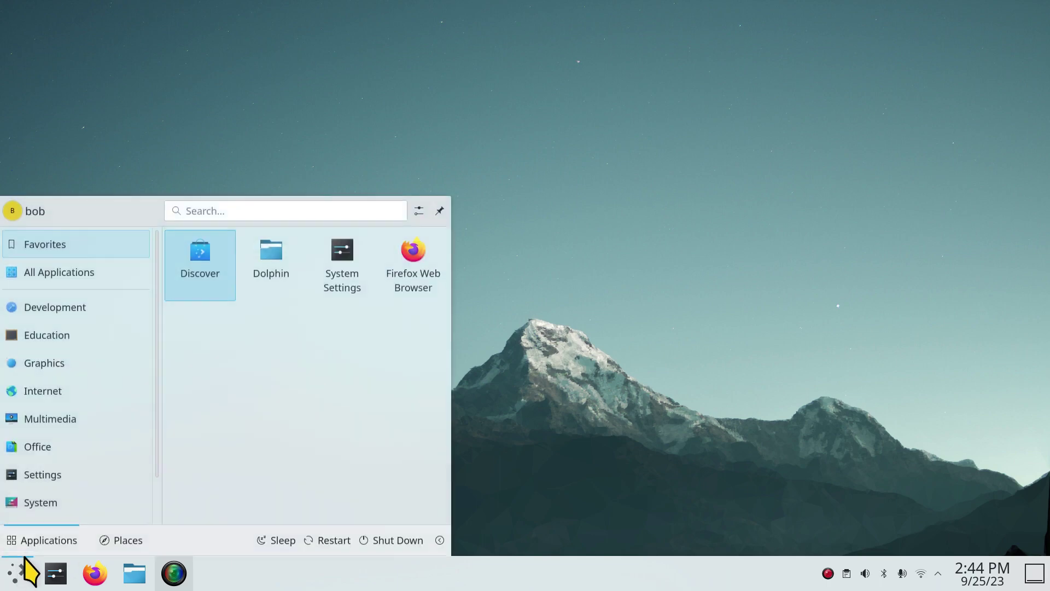
mouse_move(52, 445)
left_click_drag(185, 468, 234, 577)
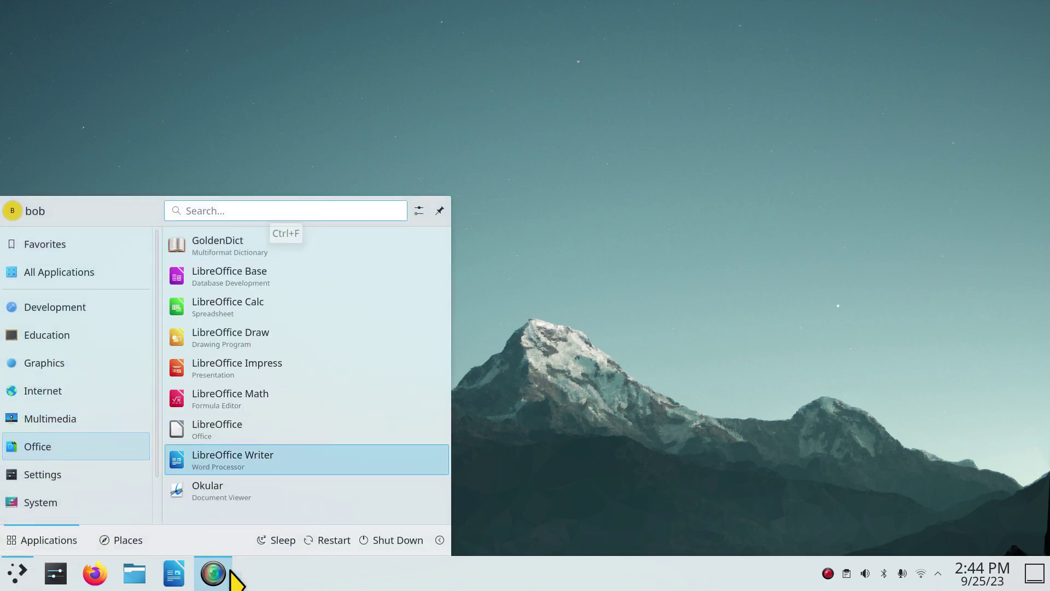
mouse_move(232, 573)
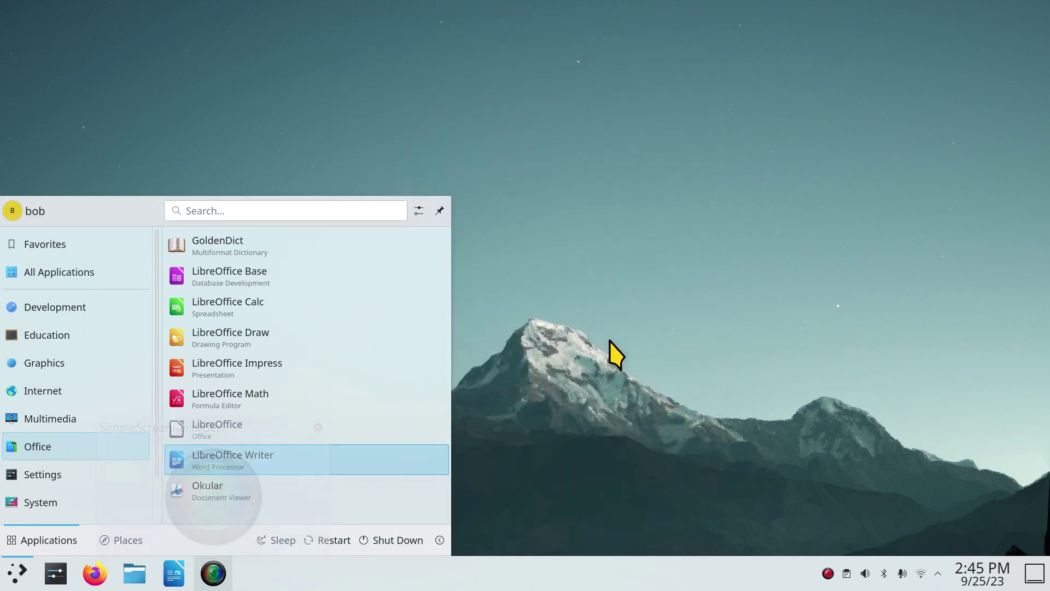
left_click(482, 316)
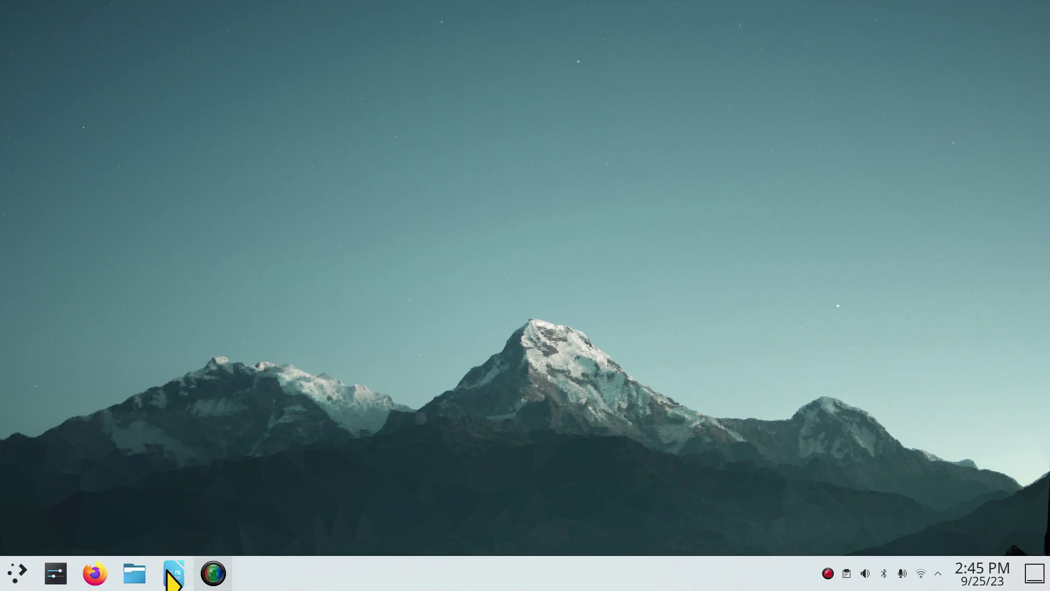
- Move the LibreOffice Writer icon ahead of the file manager on the taskbar, and unpin it
left_click_drag(172, 570, 139, 577)
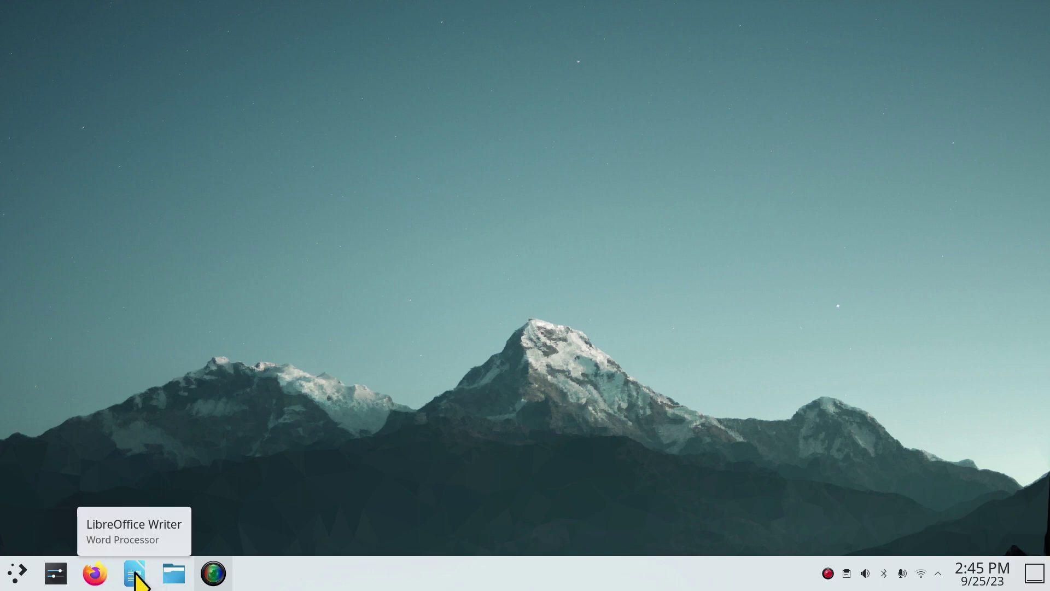
right_click(136, 580)
left_click(147, 544)
- Pin LibreOffice Writer to the Task Manager from the start menu's Office category
left_click(17, 574)
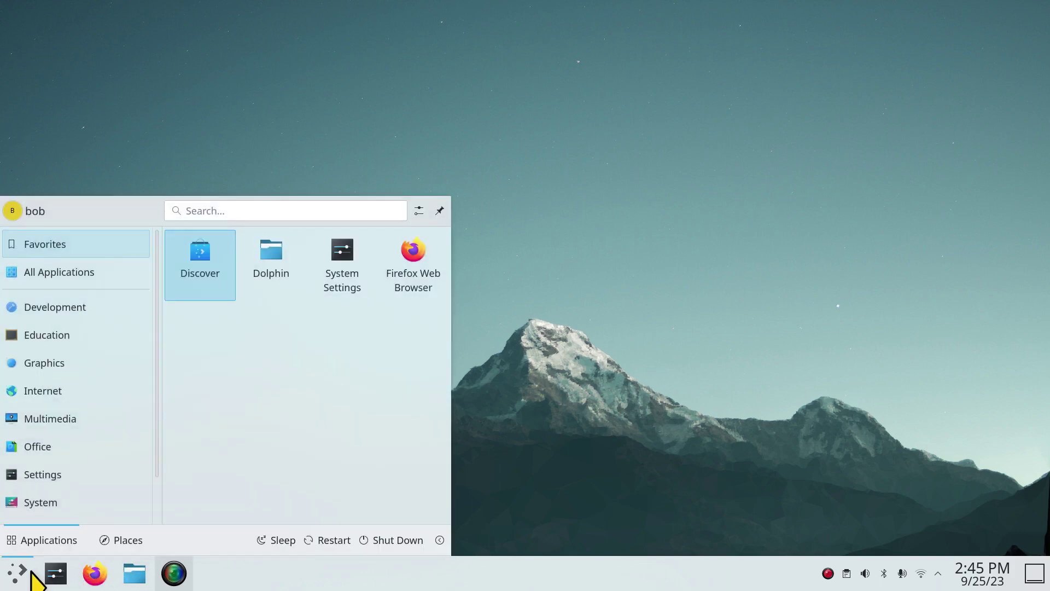
mouse_move(51, 416)
mouse_move(59, 440)
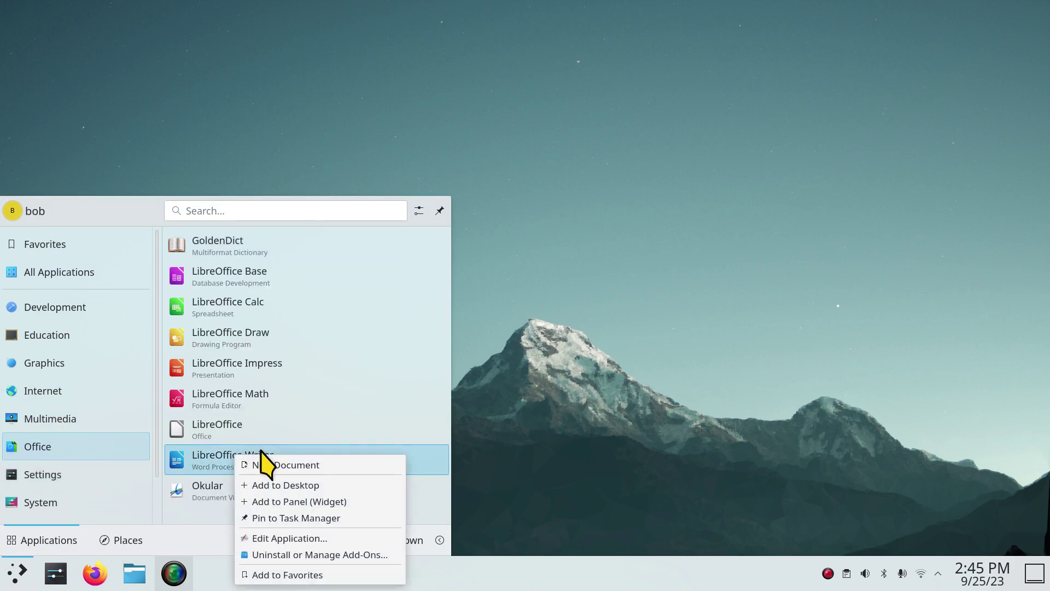
left_click(319, 517)
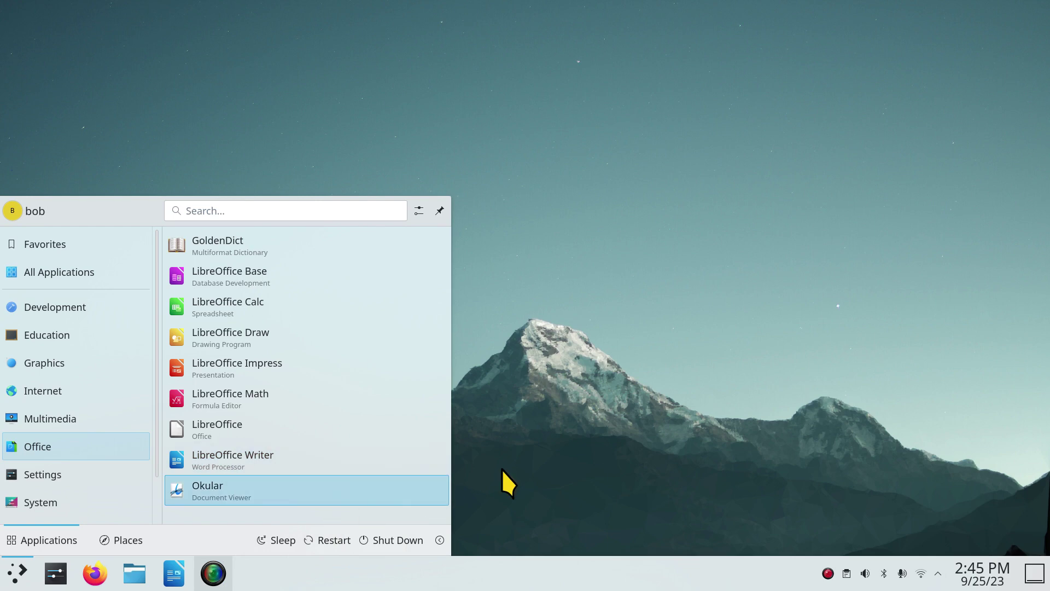
left_click(504, 440)
- Move the pinned LibreOffice Writer icon one place forward on the taskbar and unpin it again
left_click_drag(175, 575, 130, 575)
right_click(134, 580)
left_click(147, 546)
- Add LibreOffice Writer from the start menu's Office category to the panel as a widget
left_click(18, 574)
mouse_move(59, 428)
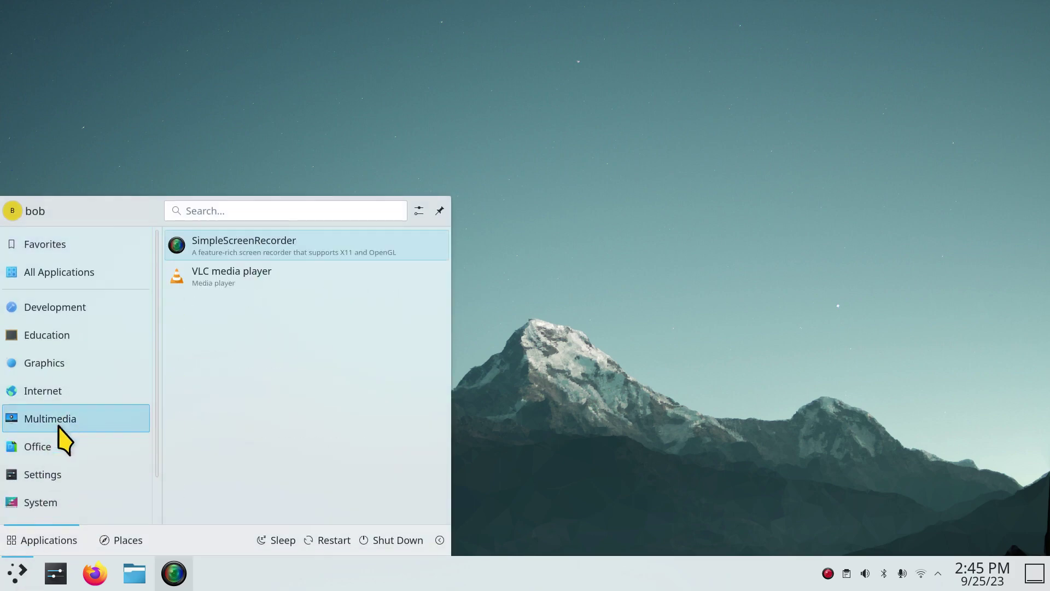
mouse_move(64, 451)
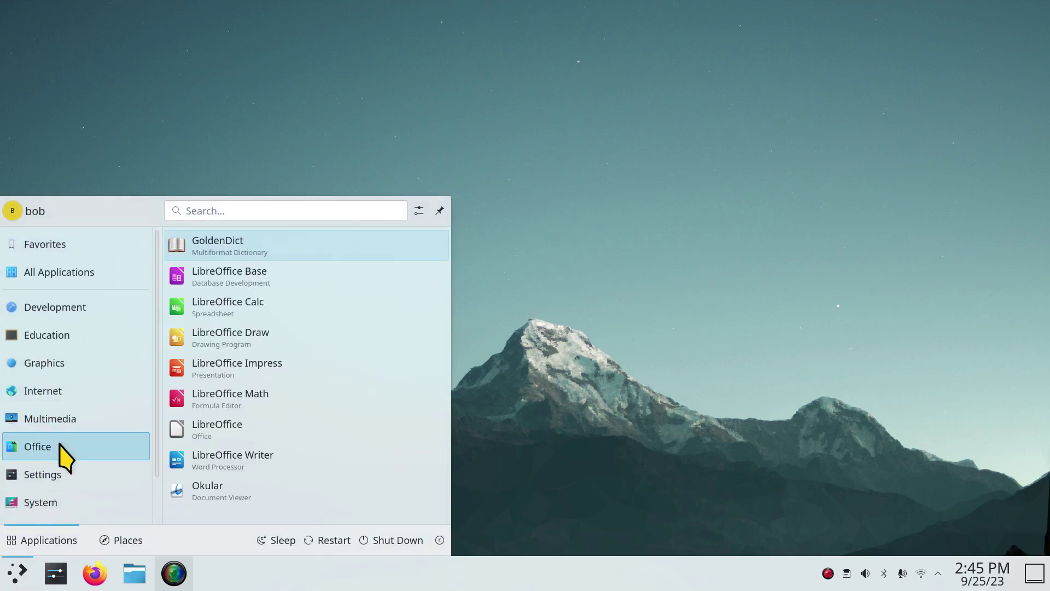
right_click(222, 457)
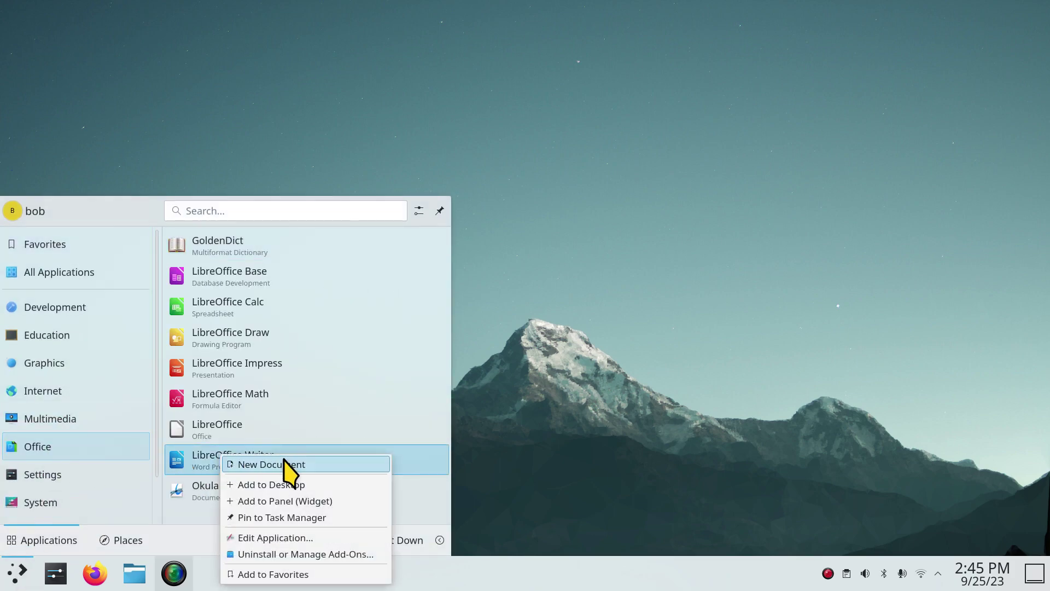
left_click(328, 501)
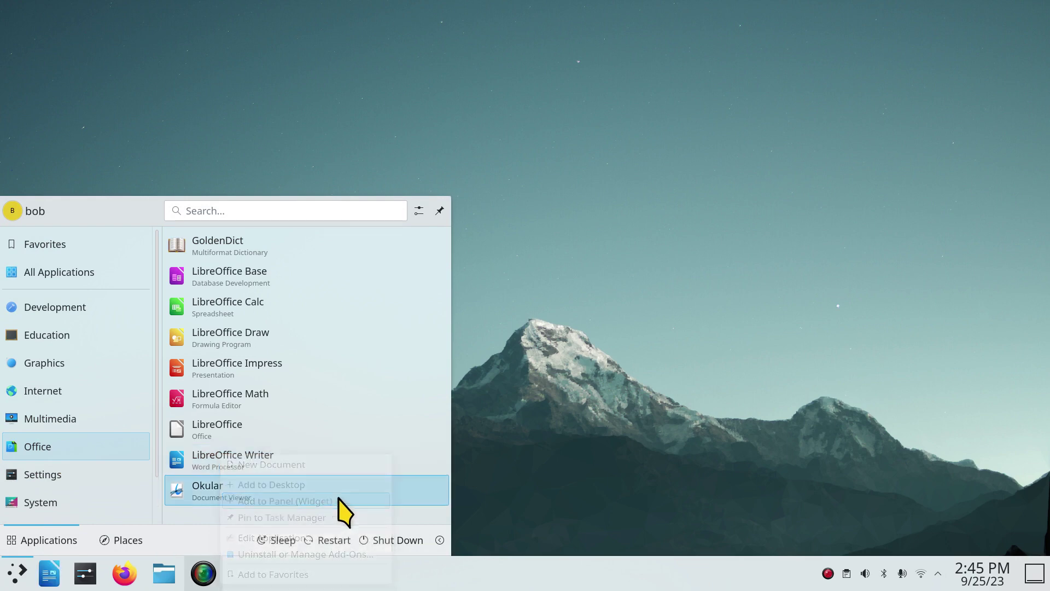
left_click(520, 429)
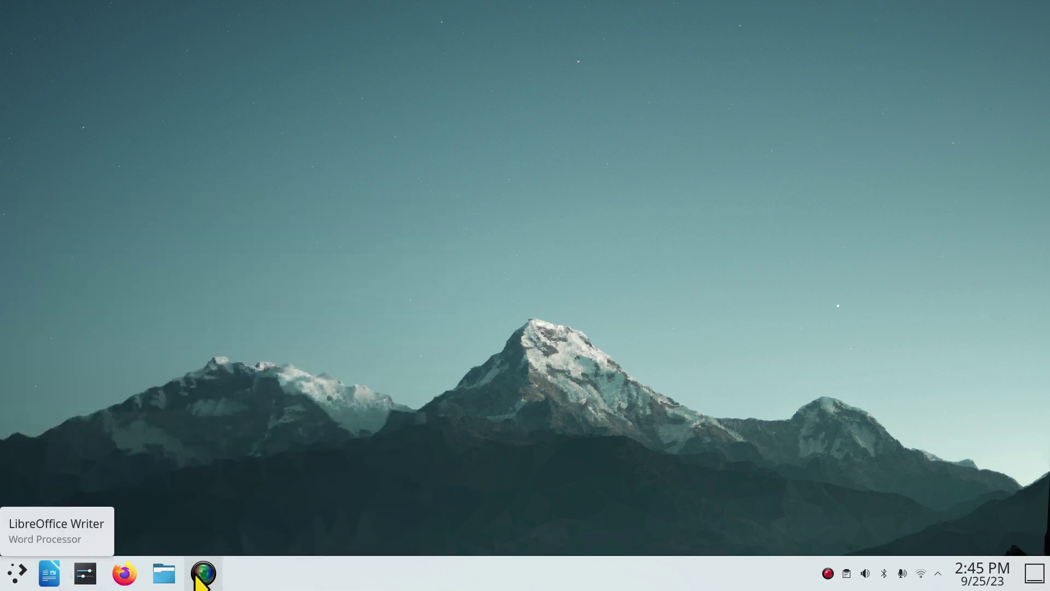
- Compare the context options of the LibreOffice Writer panel widget with those of the Firefox taskbar icon
right_click(48, 573)
left_click(225, 541)
right_click(122, 573)
left_click(326, 429)
- Remove the Pager widget from the panel in Edit Mode, dismiss the notification, and leave Edit Mode
right_click(48, 577)
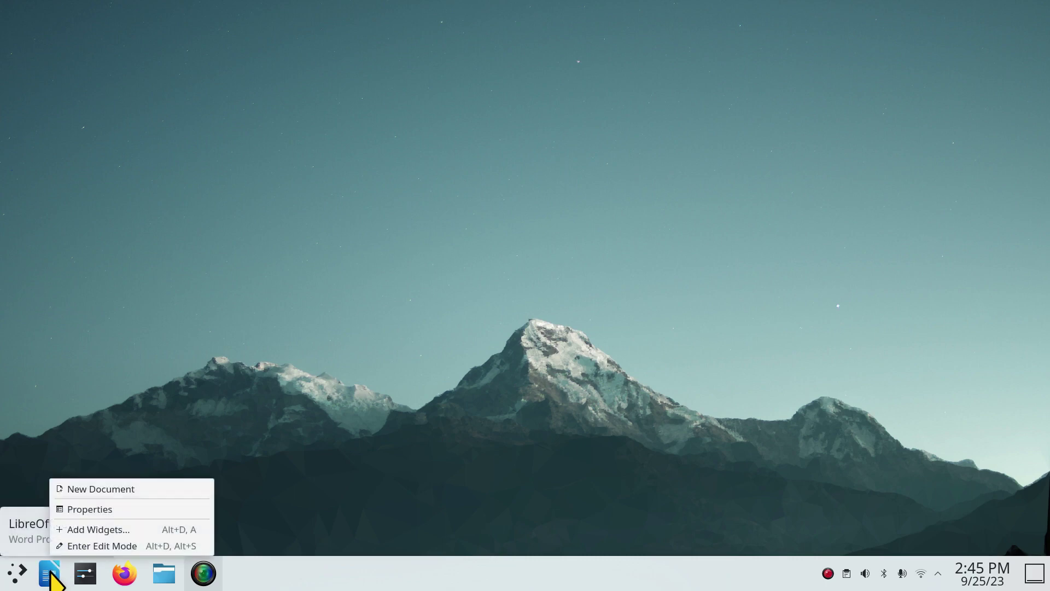
left_click(77, 546)
mouse_move(79, 586)
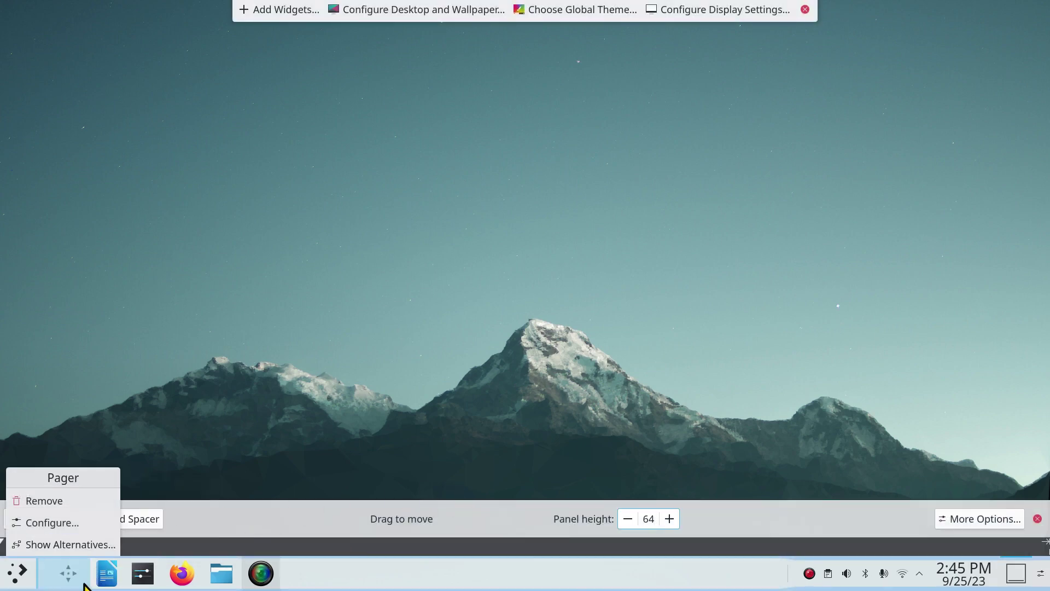
left_click(77, 501)
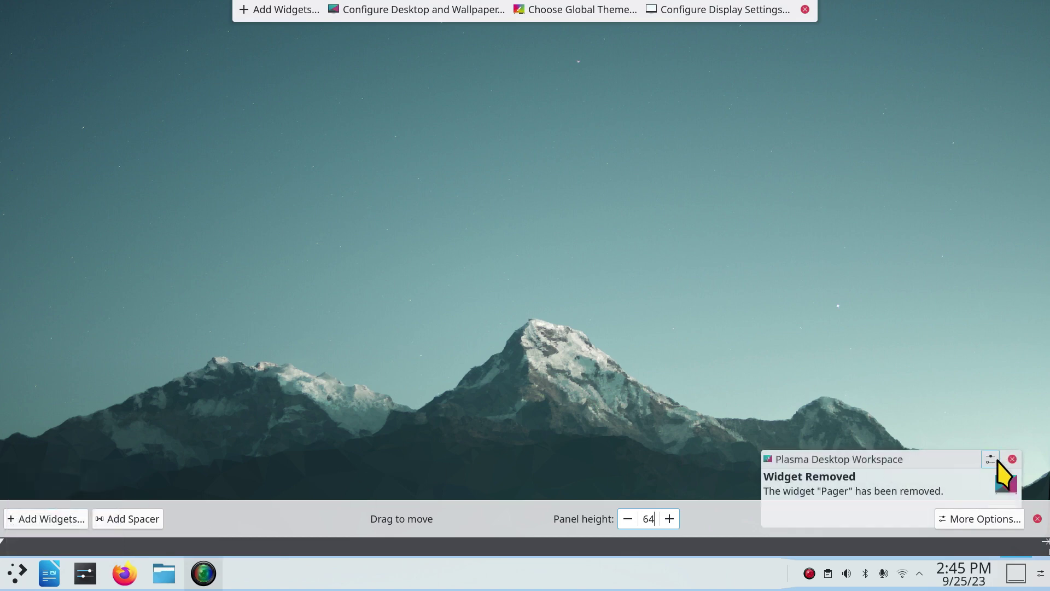
left_click(1012, 459)
left_click(805, 8)
left_click(12, 581)
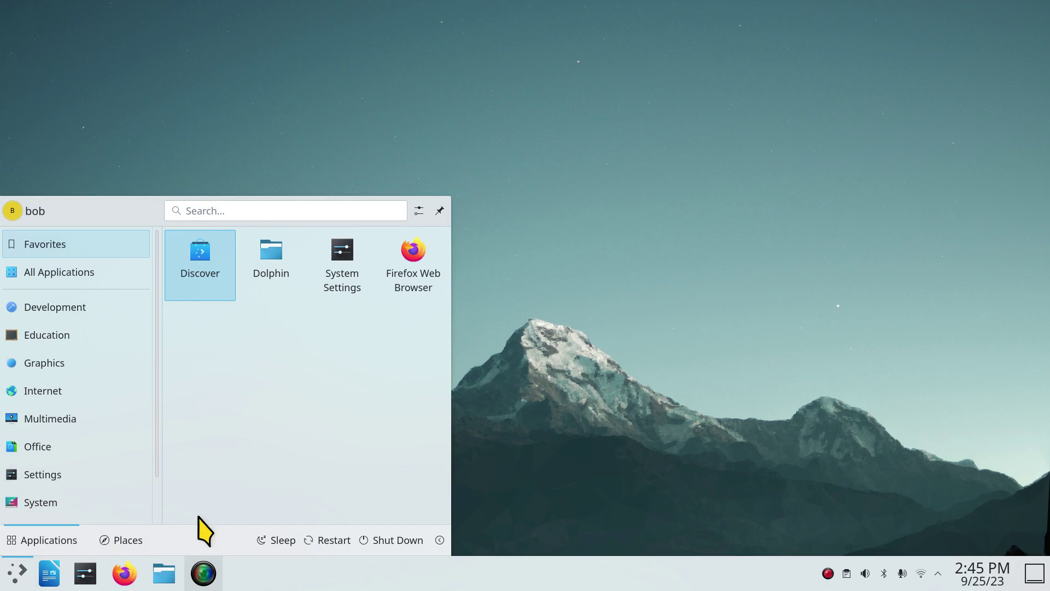
left_click(474, 400)
- Remove the LibreOffice Writer widget from the panel in Edit Mode, dismiss the notification, and leave Edit Mode
right_click(49, 578)
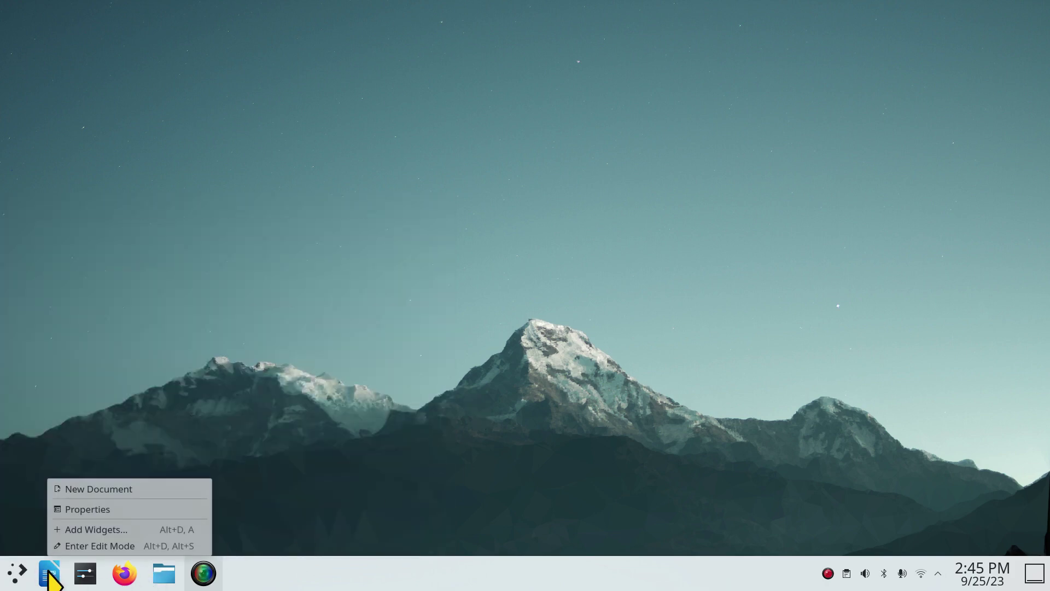
left_click(87, 544)
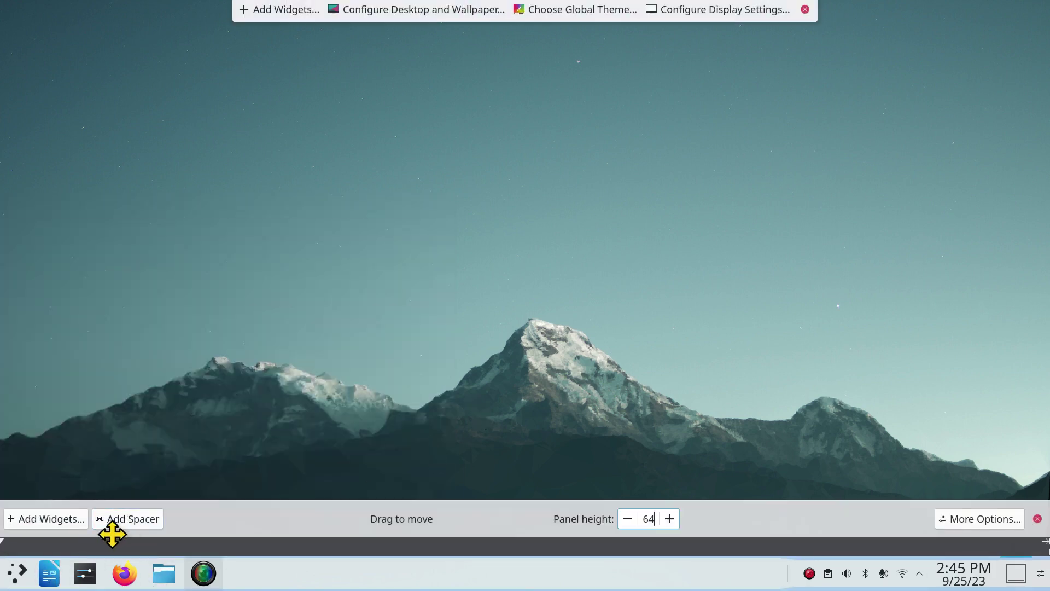
mouse_move(48, 574)
left_click(38, 522)
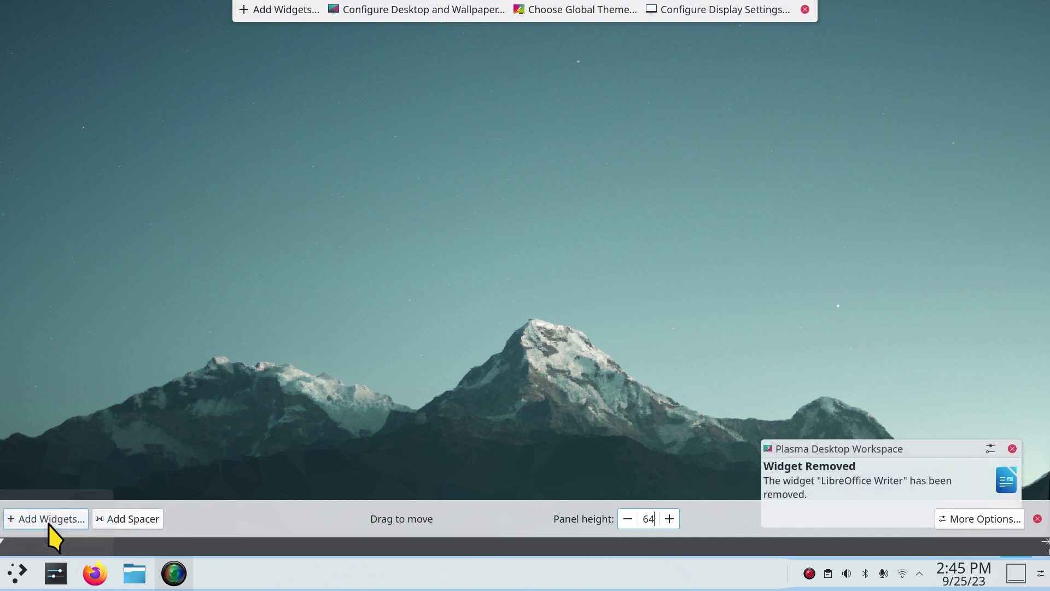
left_click(1012, 449)
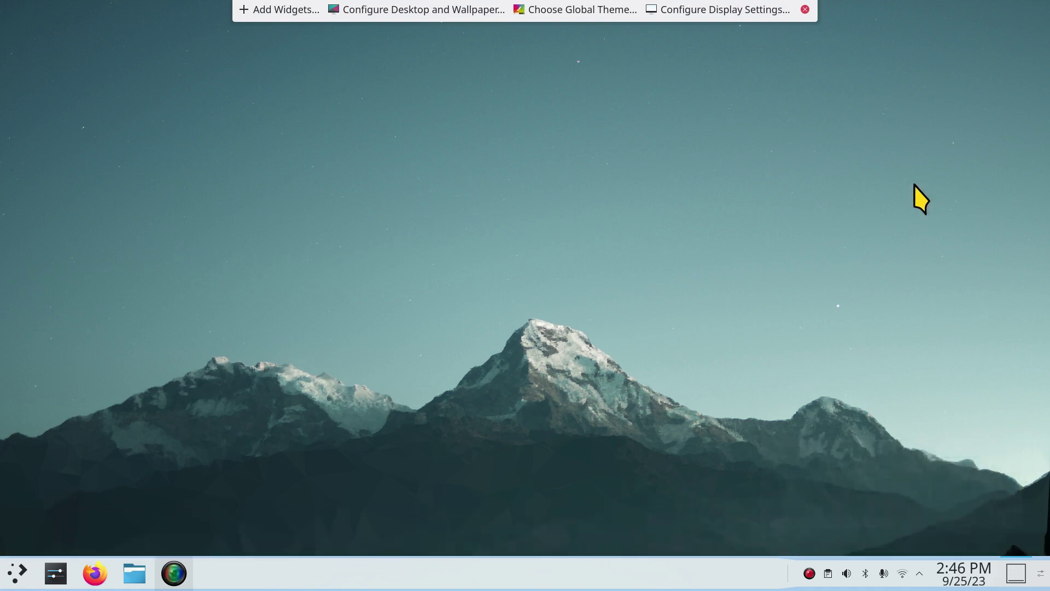
left_click(805, 8)
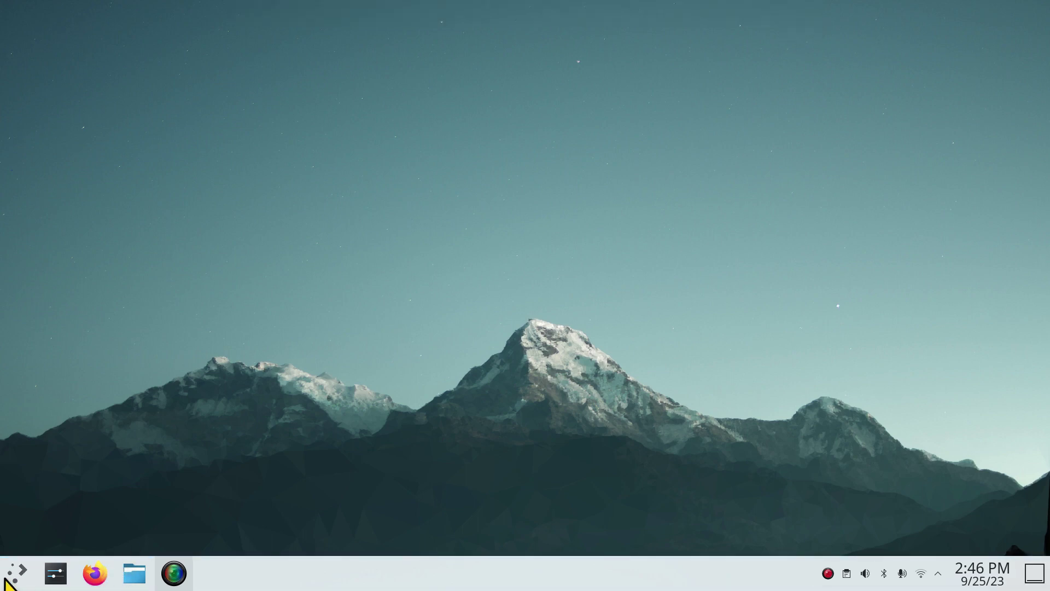
- Add LibreOffice Writer from the Office category to the desktop and move its large linked icon toward the middle
left_click(11, 577)
mouse_move(85, 340)
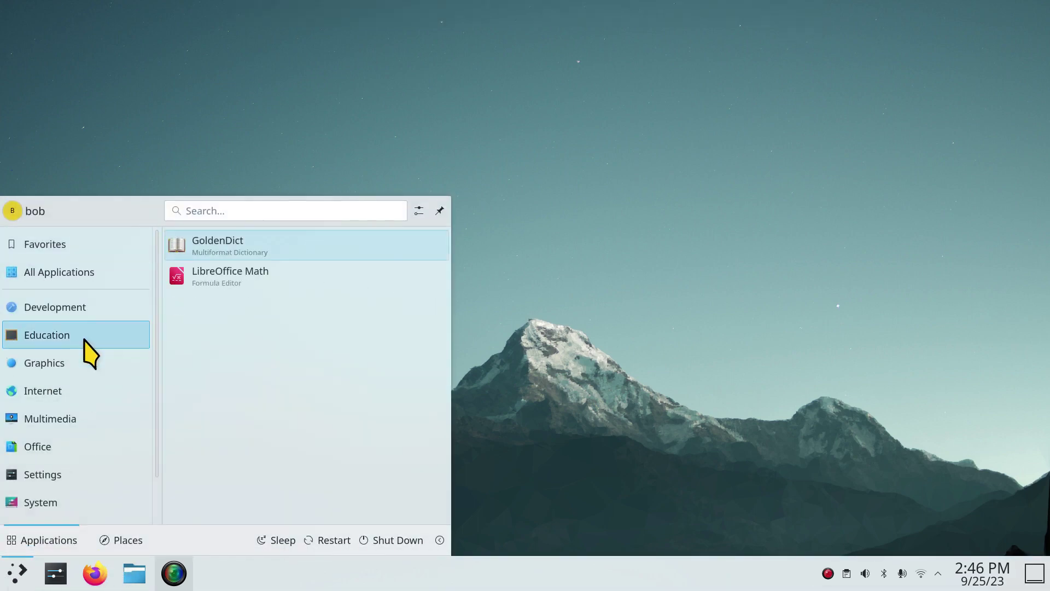
mouse_move(71, 449)
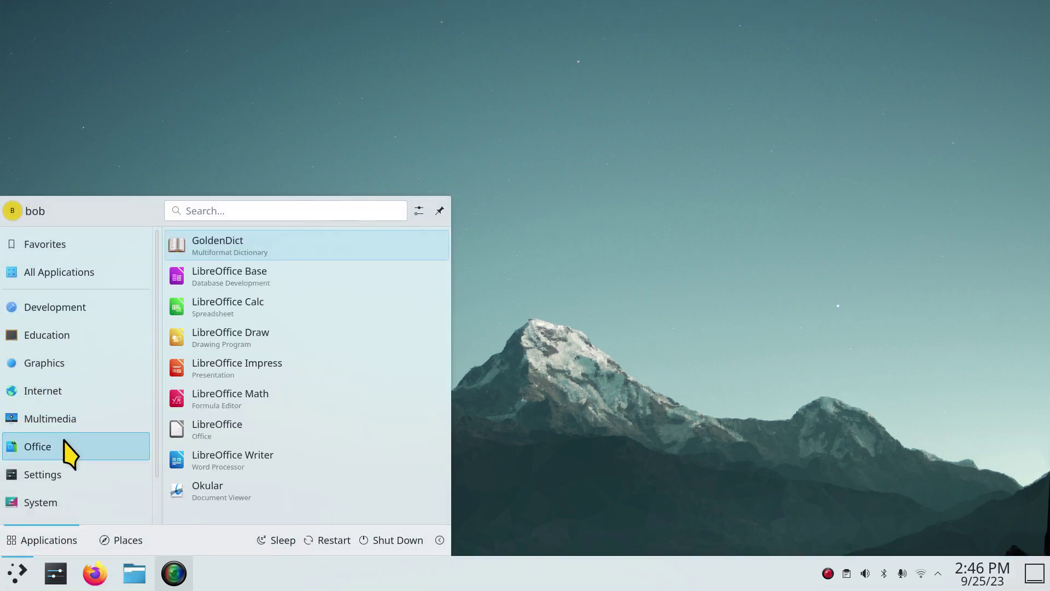
right_click(239, 469)
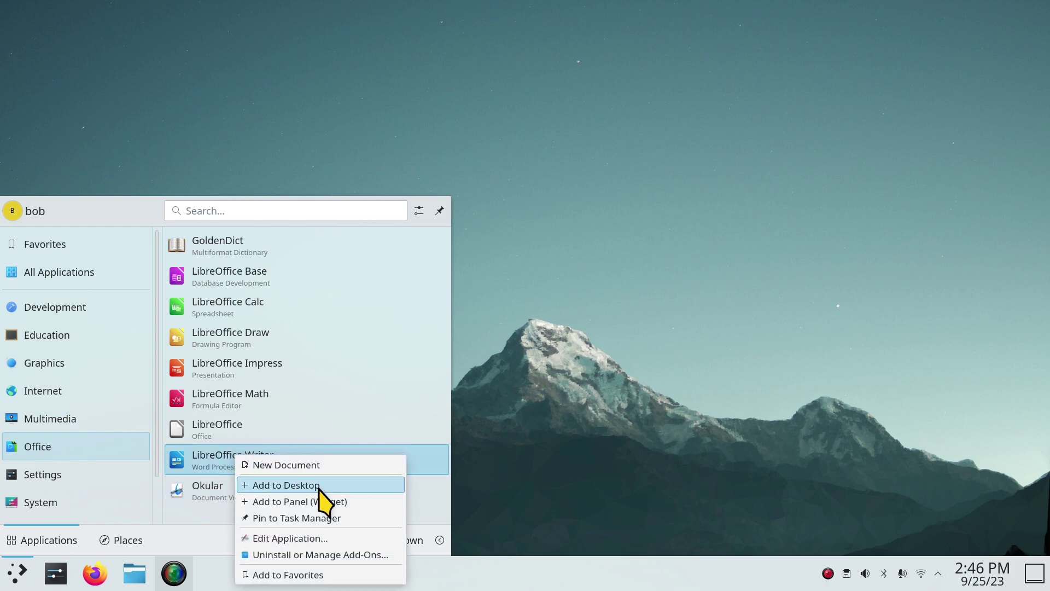
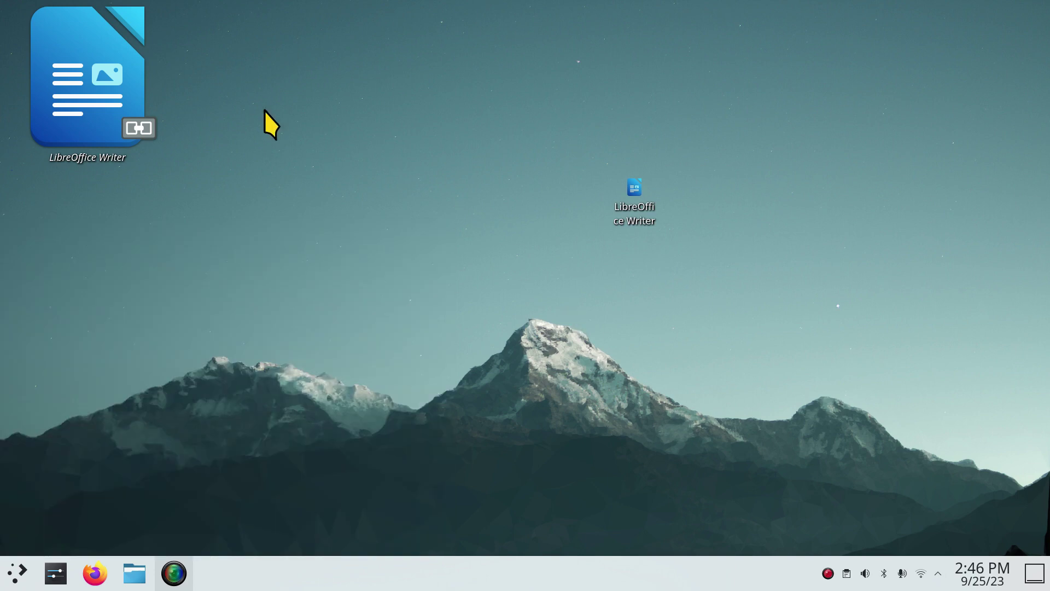
left_click_drag(51, 87, 403, 273)
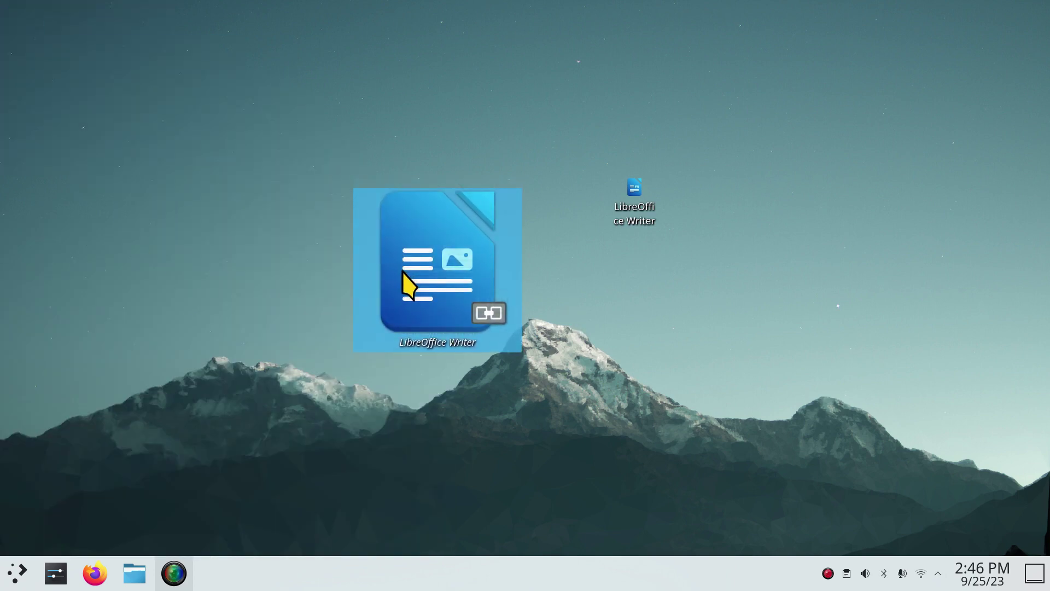
- Set the desktop icon size to the smallest setting, apply it, and move the linked Writer icon near the other Writer icon
right_click(781, 53)
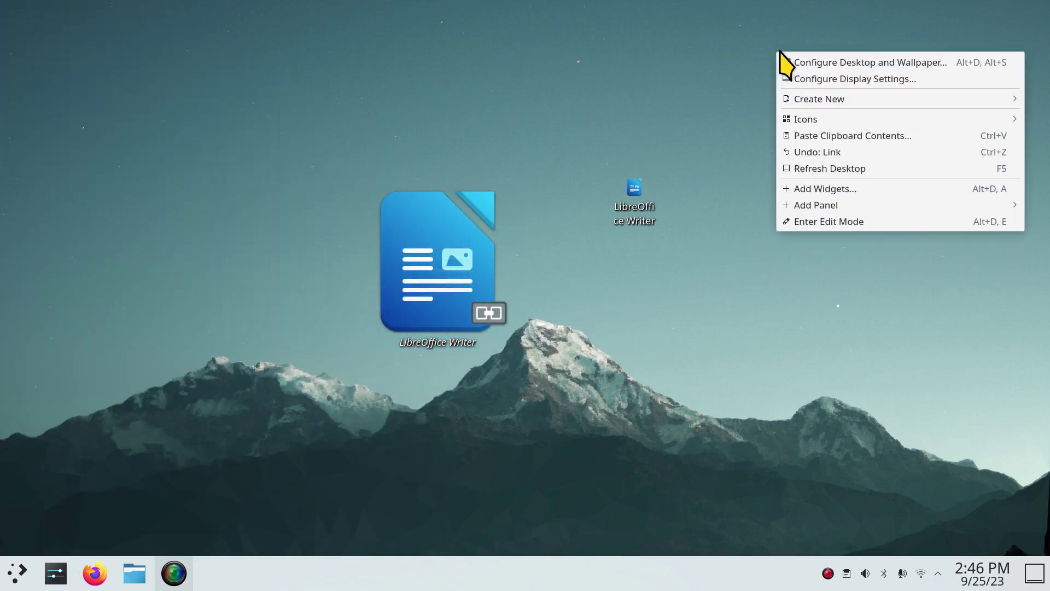
left_click(821, 62)
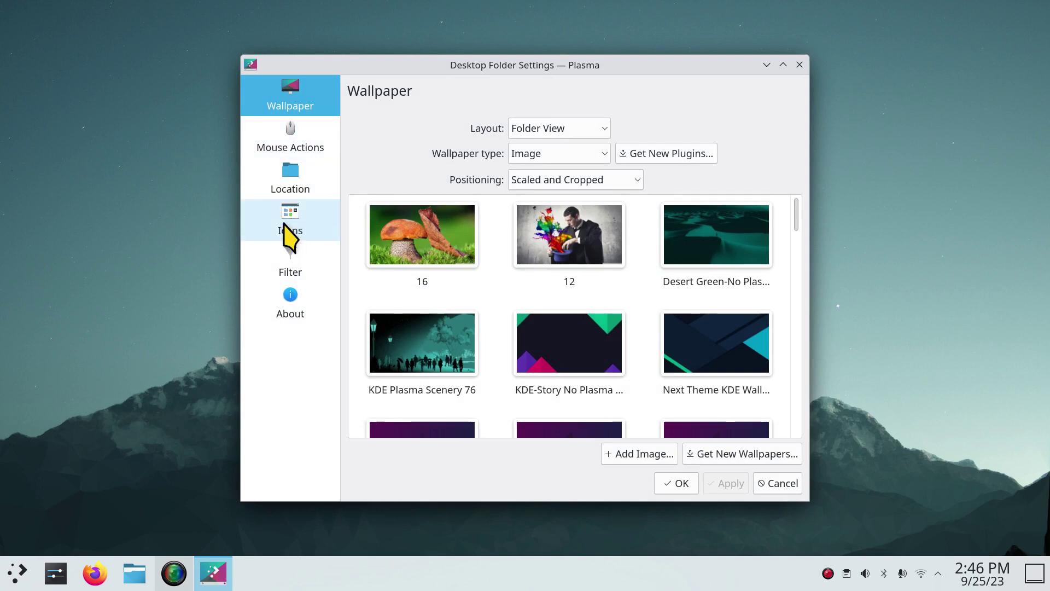
left_click(290, 235)
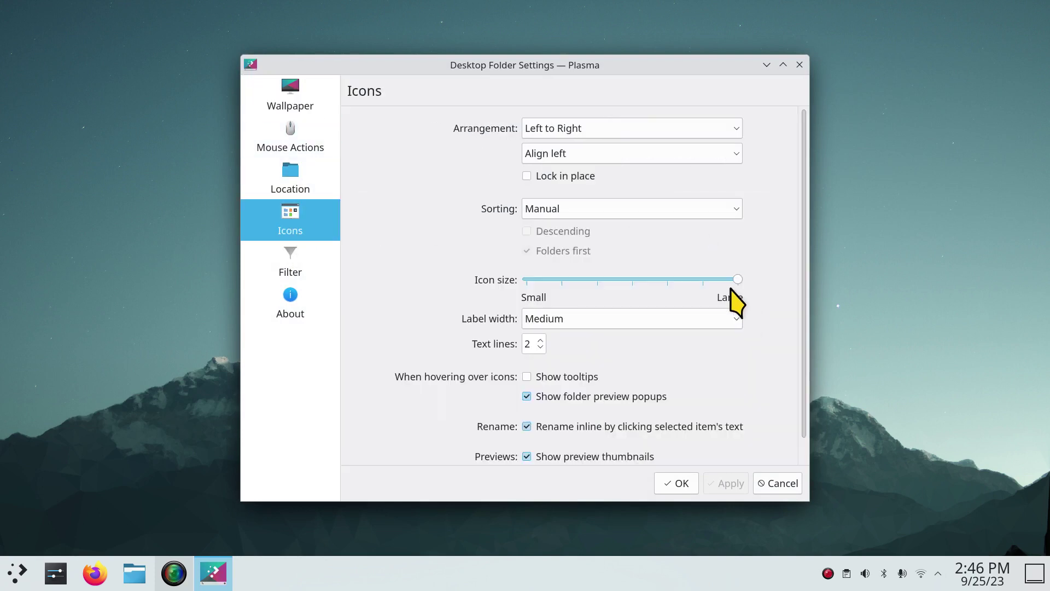
left_click_drag(690, 64, 415, 56)
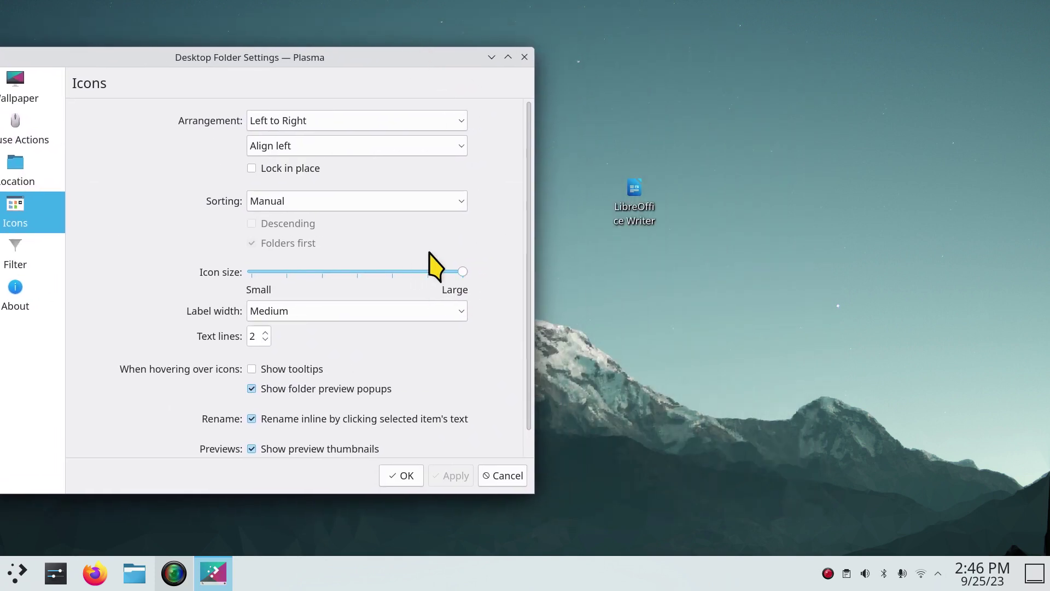
left_click_drag(463, 271, 251, 276)
left_click(450, 473)
left_click(524, 57)
left_click_drag(129, 87, 512, 186)
- Set the desktop icon size to the largest setting, apply it, and move the linked Writer icon lower on the desktop
right_click(158, 205)
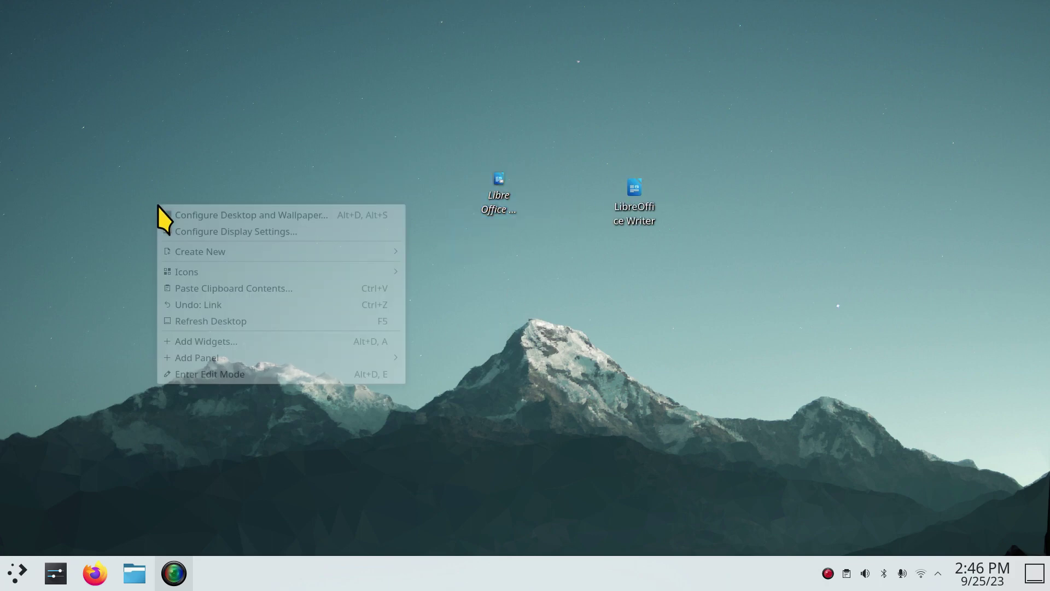
left_click(229, 218)
left_click(286, 229)
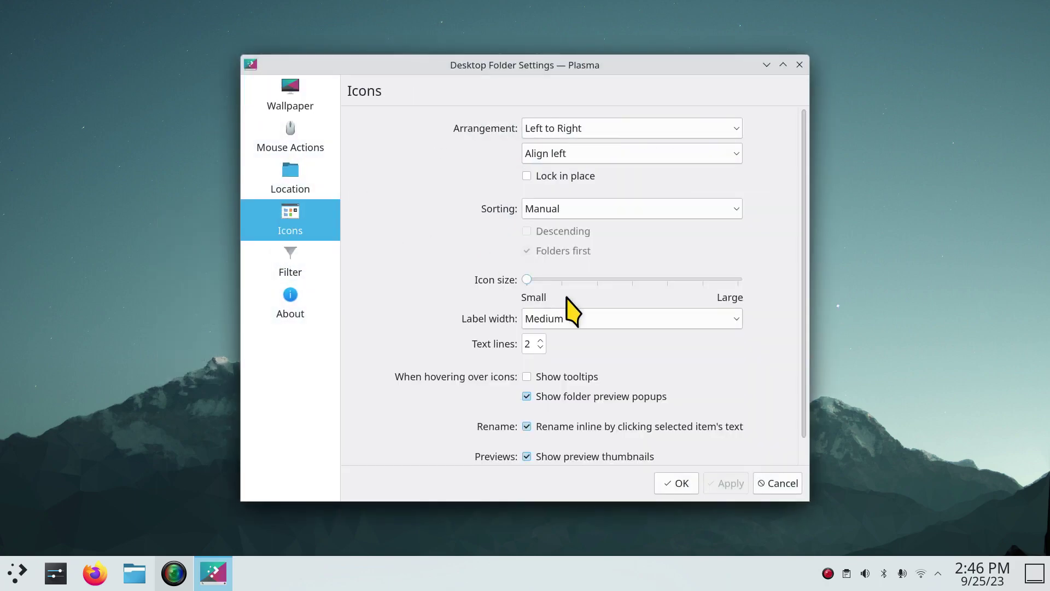
left_click_drag(526, 279, 757, 285)
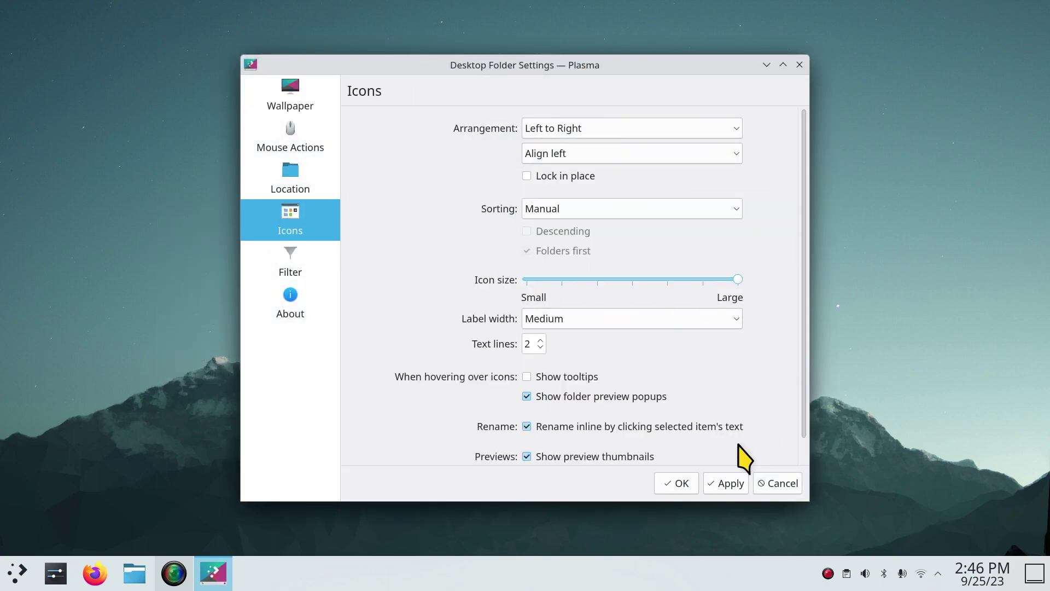
left_click(724, 482)
left_click(681, 484)
left_click_drag(282, 79, 323, 237)
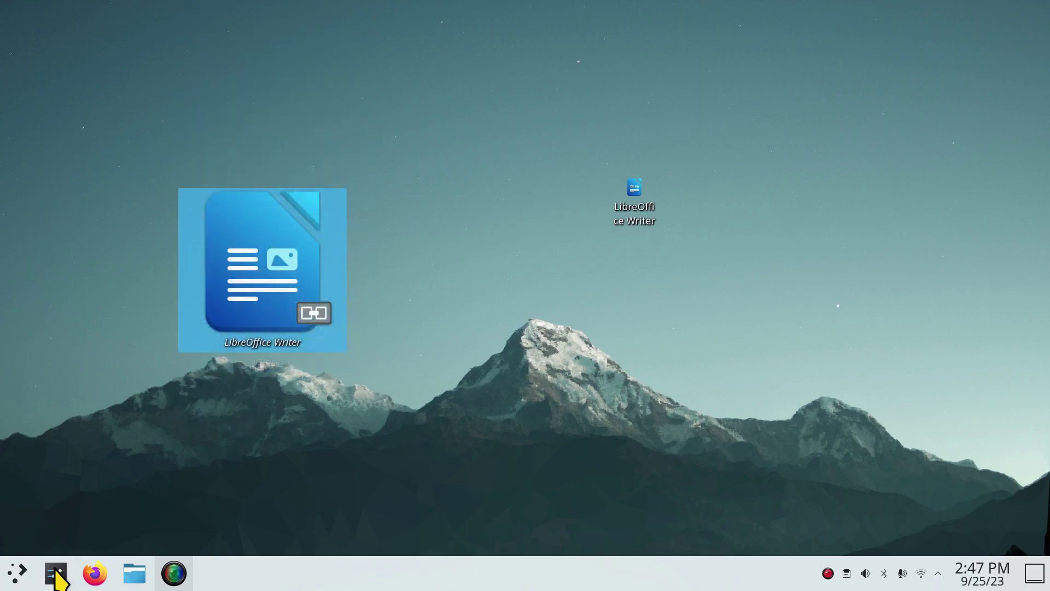
- Review the General Behavior options under Workspace Behavior in System Settings, including how clicking files or folders works, and close the window
left_click(56, 573)
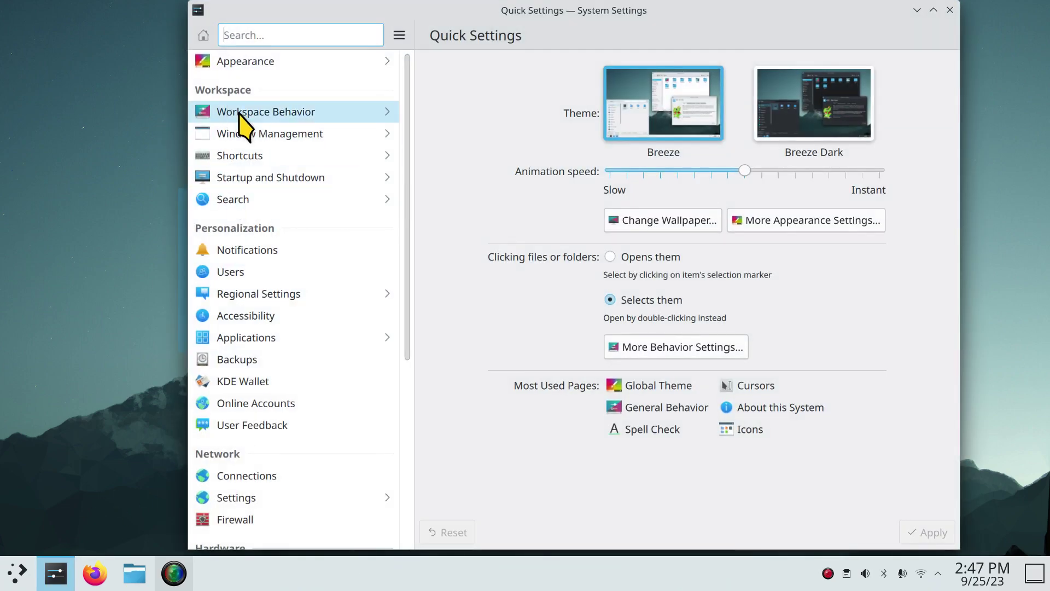
left_click(238, 111)
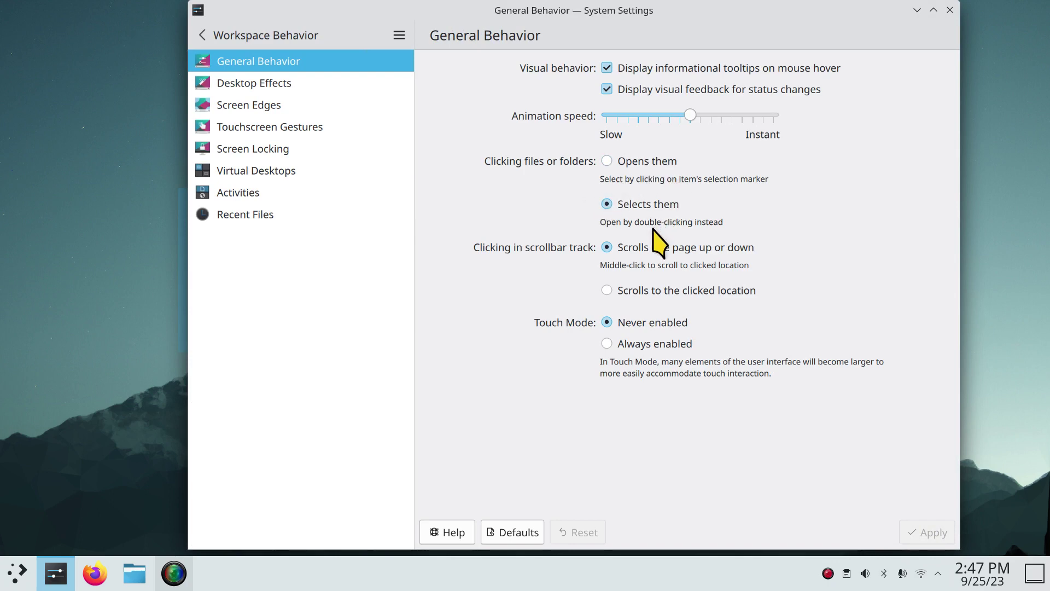
left_click(949, 10)
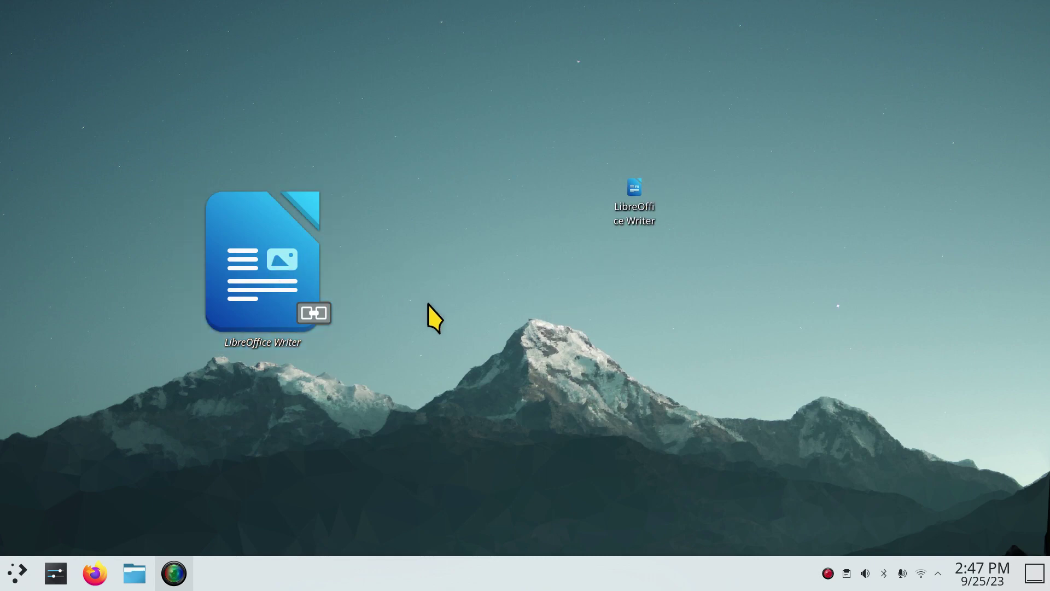
- Launch LibreOffice Writer from its linked desktop icon, dismiss the tip, check the About LibreOffice version information, and close Writer
left_click(280, 248)
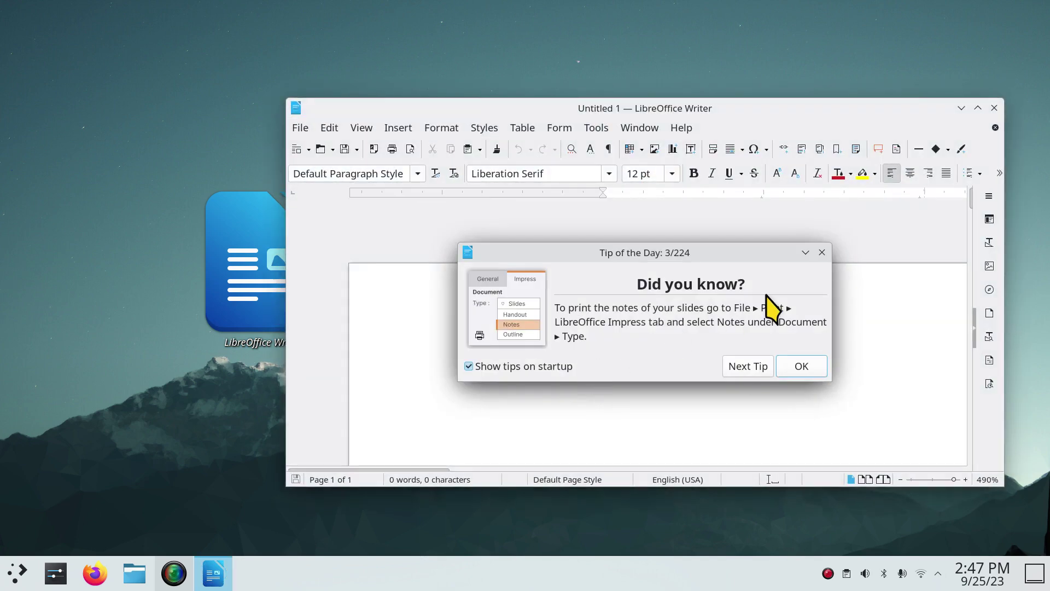
left_click(821, 252)
left_click(681, 128)
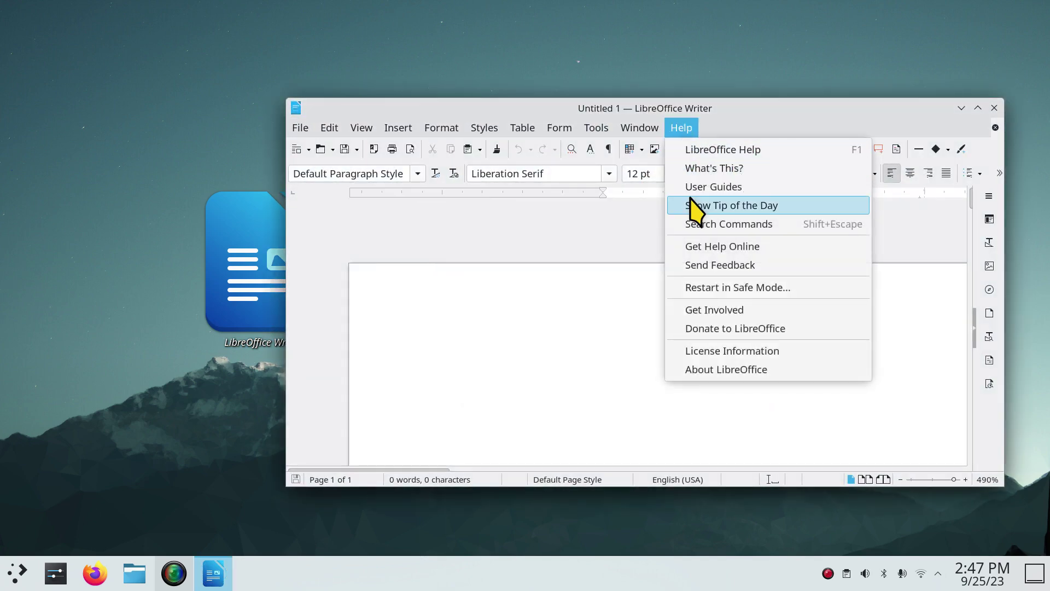
left_click(720, 367)
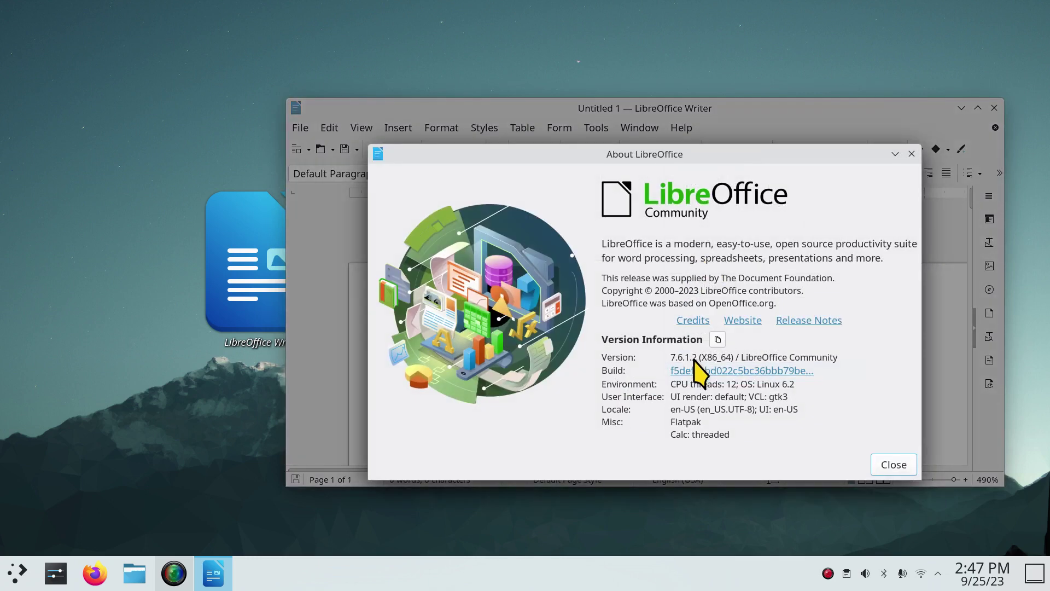
left_click(907, 466)
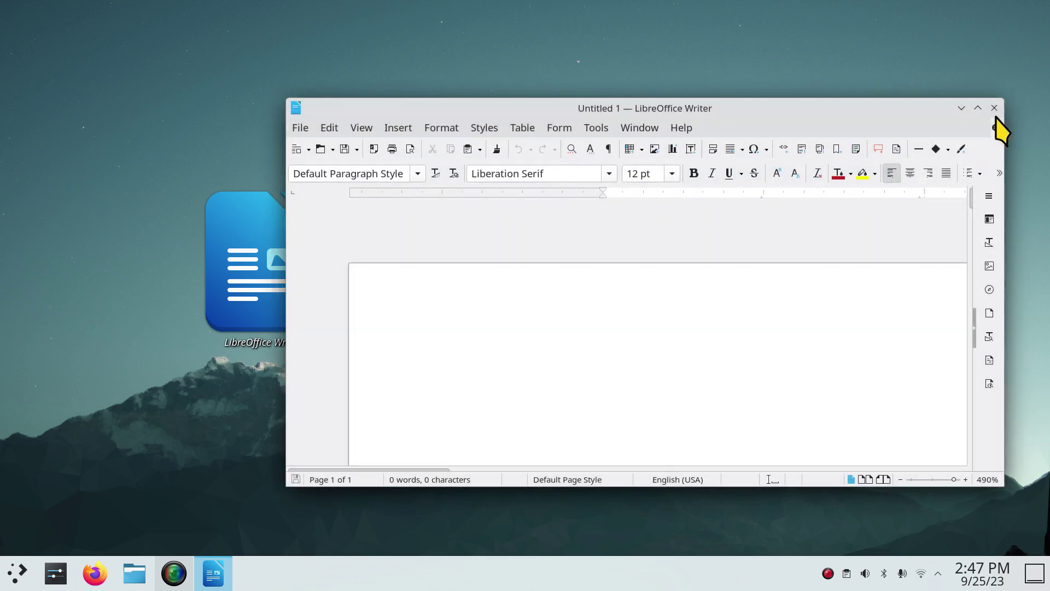
left_click(995, 107)
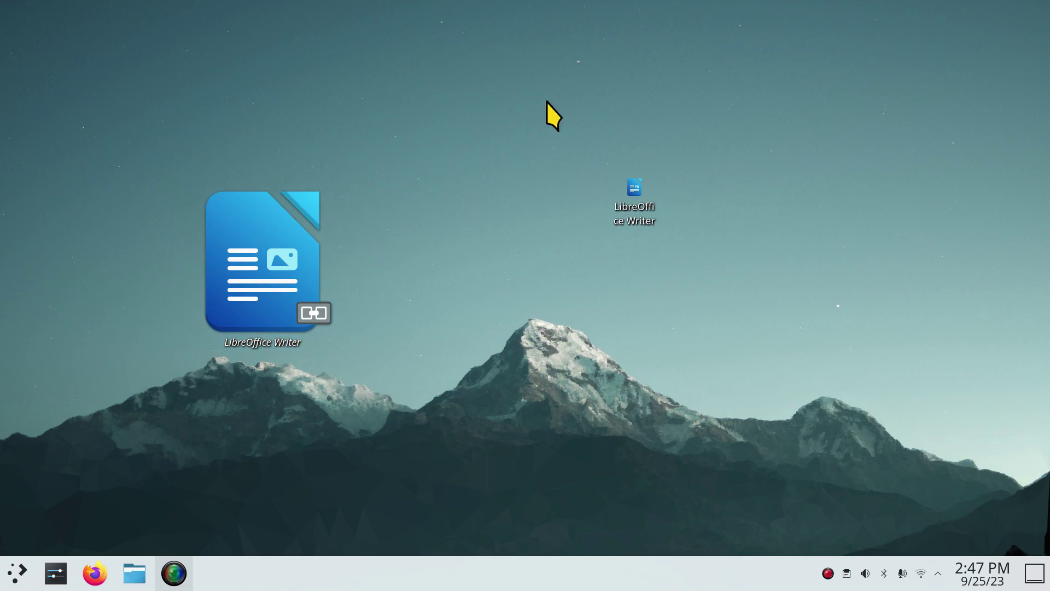
- Enlarge the small Writer widget in Edit Mode, move it toward the upper right of the desktop, and leave Edit Mode
right_click(647, 192)
left_click(693, 242)
mouse_move(627, 206)
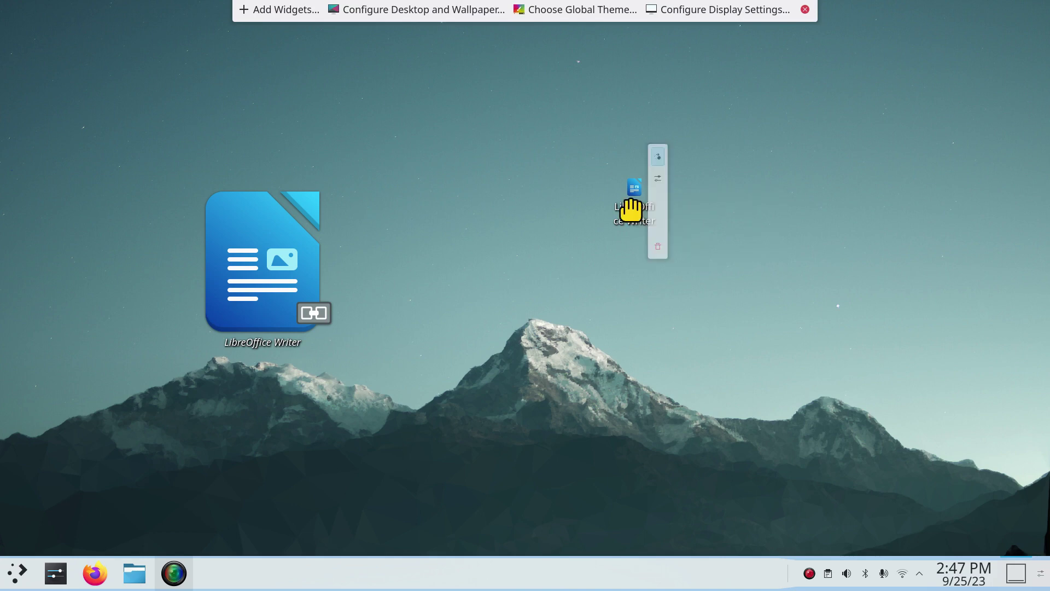
left_click_drag(616, 226, 433, 415)
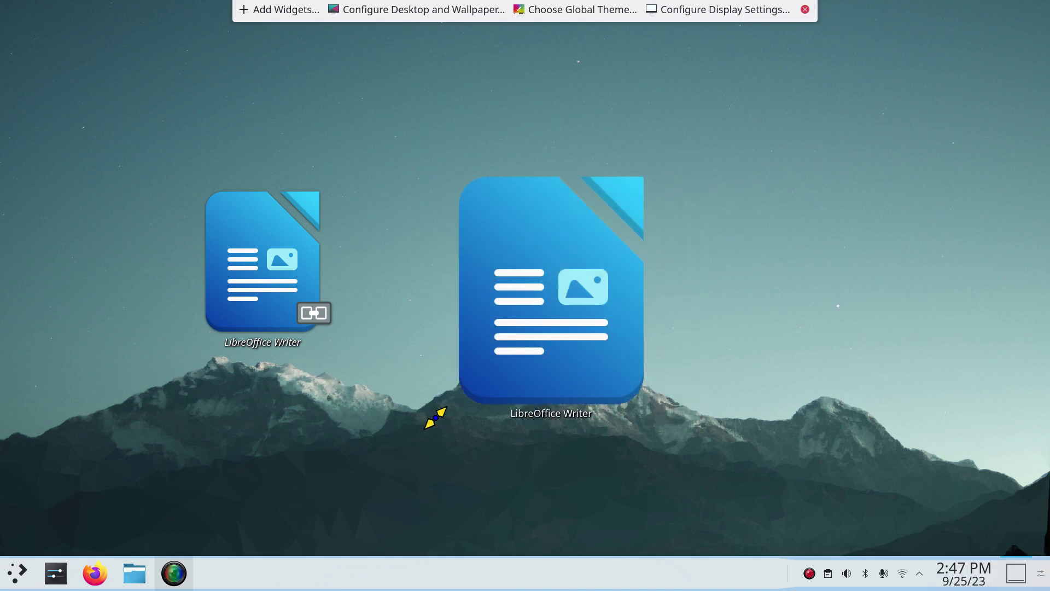
left_click_drag(560, 282, 703, 211)
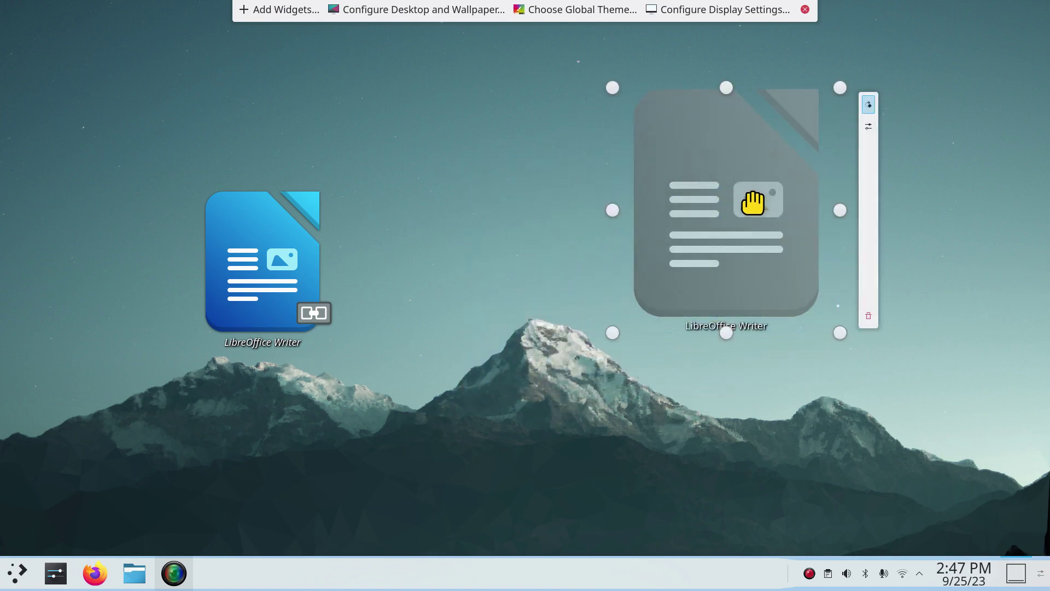
left_click(804, 9)
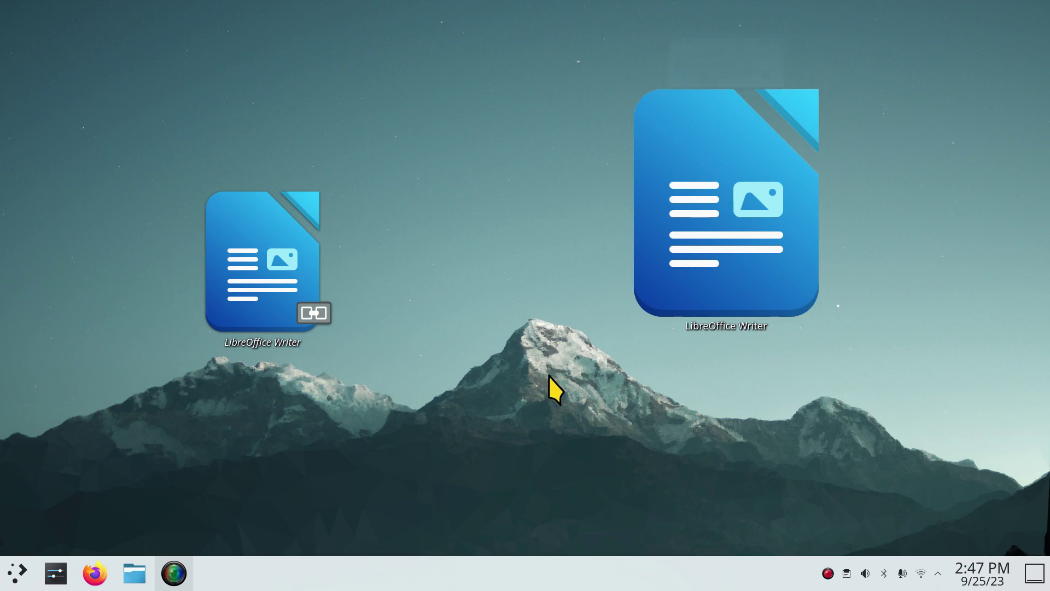
- Move the linked Writer icon to the trash, remove the Writer widget from the desktop, and dismiss the notification
right_click(753, 201)
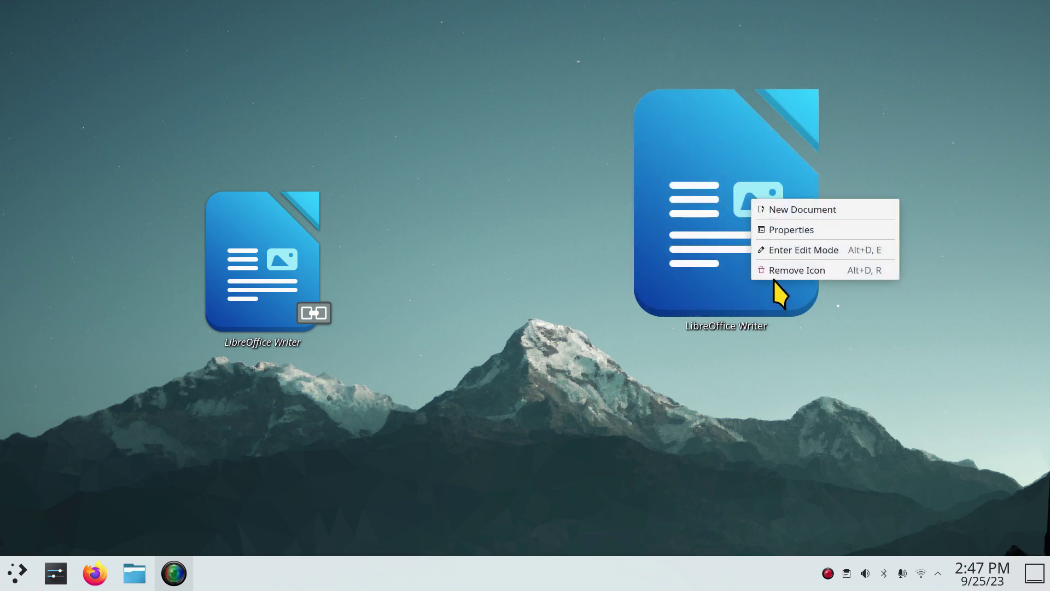
left_click(608, 296)
right_click(266, 273)
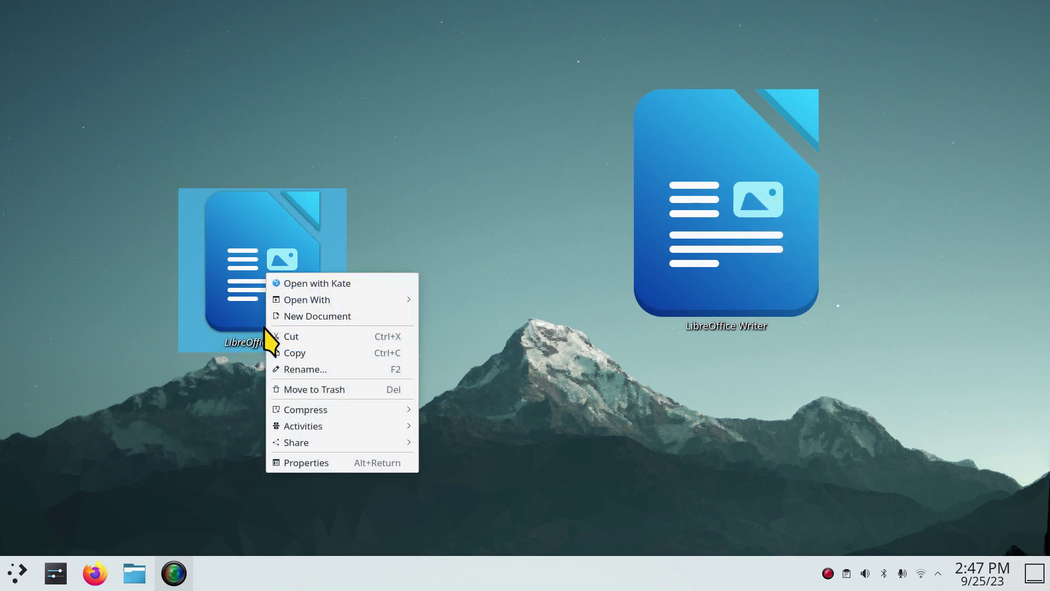
left_click(319, 389)
right_click(708, 198)
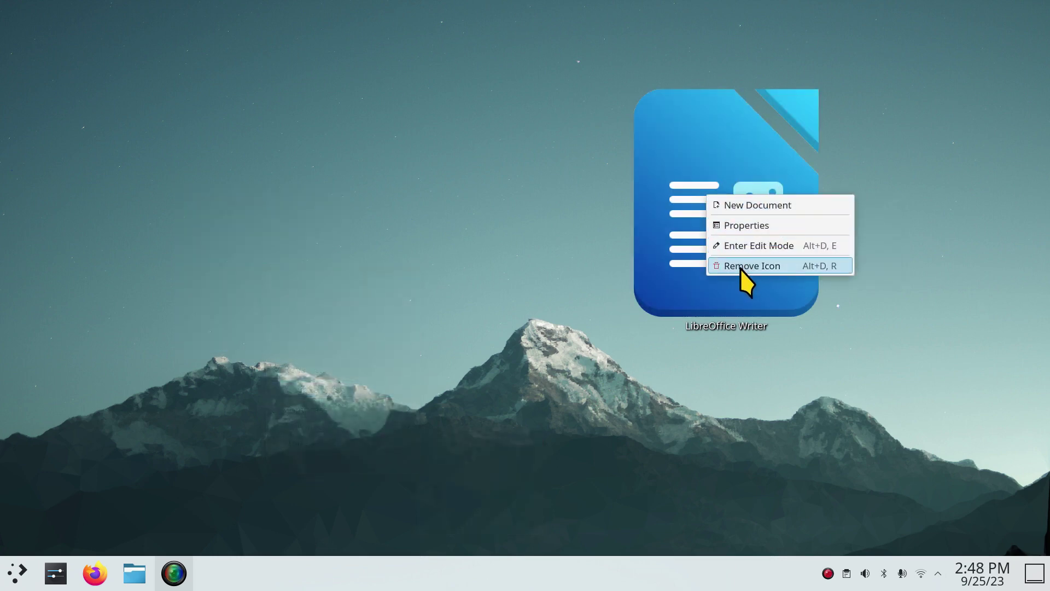
left_click(740, 266)
left_click(1012, 448)
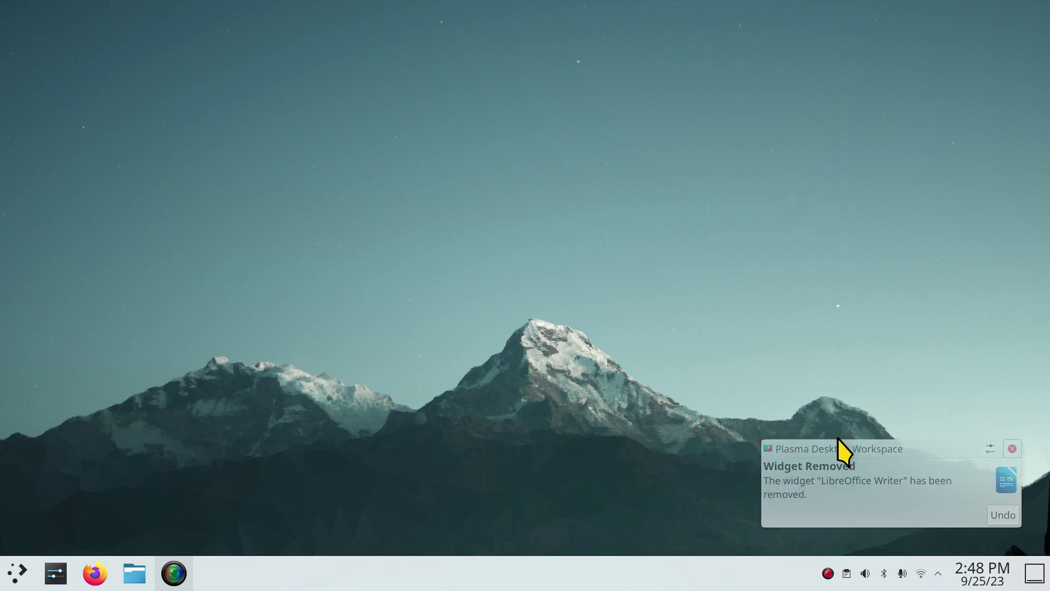
- Place LibreOffice Writer from the Office category on the desktop as a link
left_click(18, 574)
left_click(58, 390)
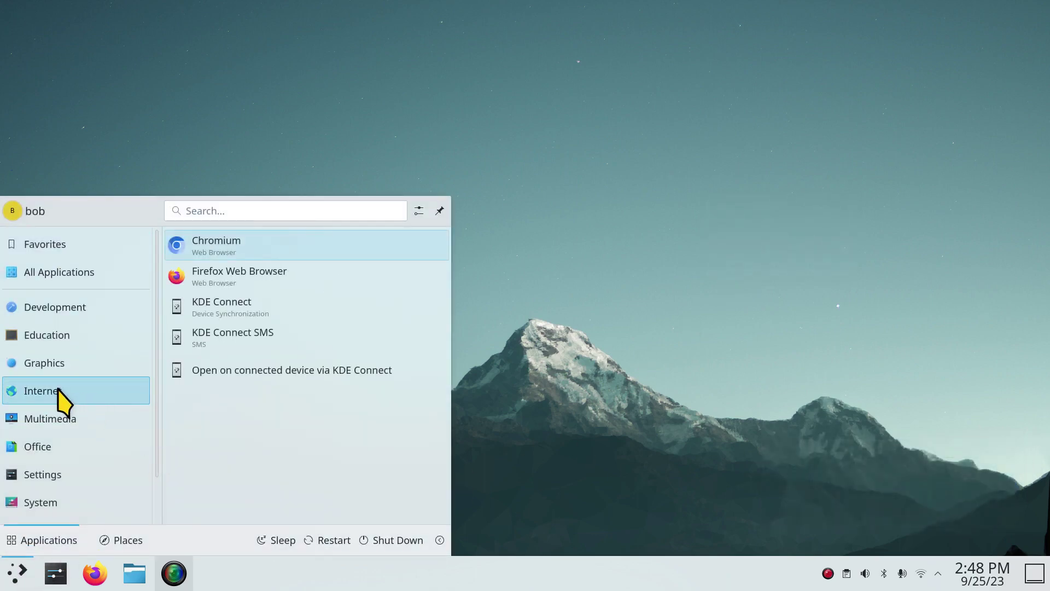
left_click(62, 418)
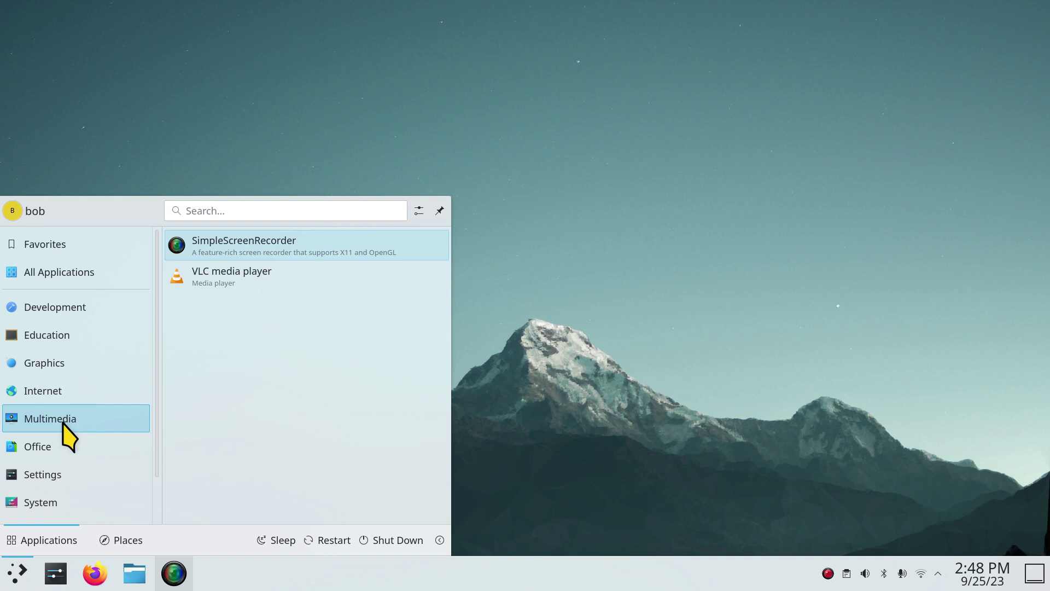
left_click(56, 445)
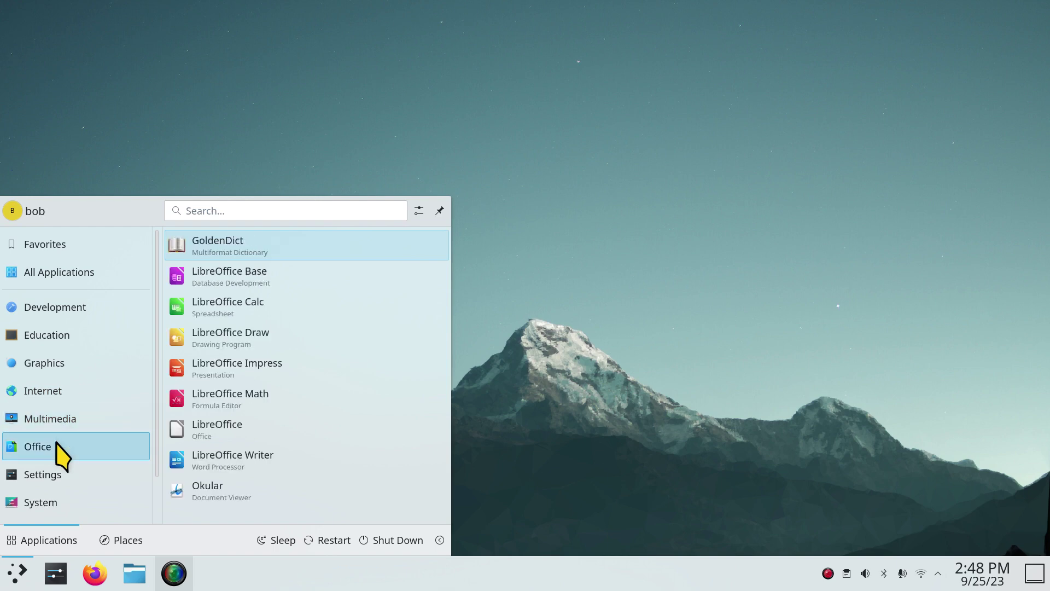
right_click(230, 459)
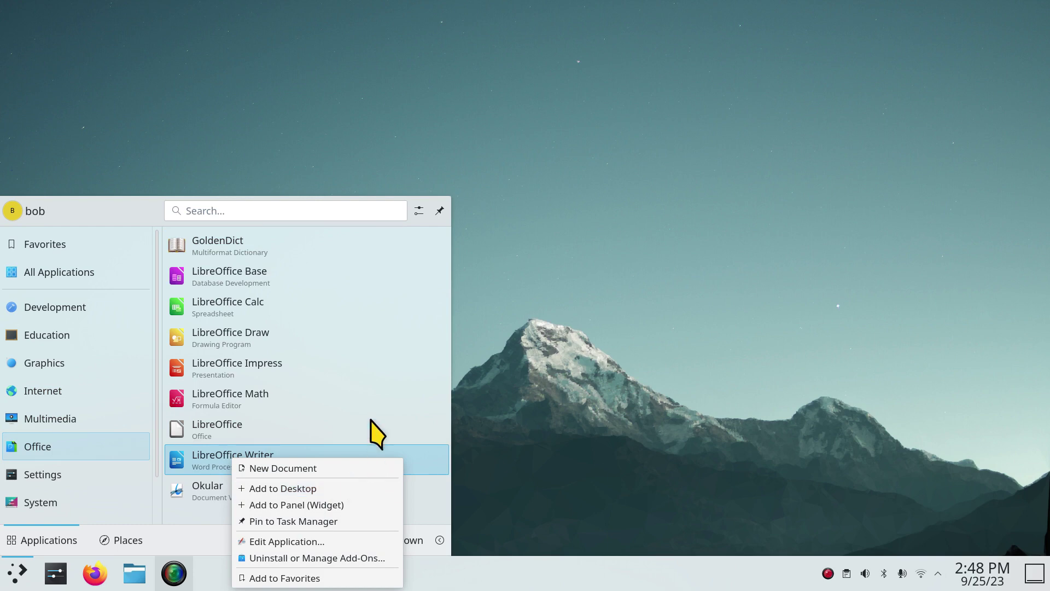
left_click(376, 377)
left_click_drag(179, 460, 610, 156)
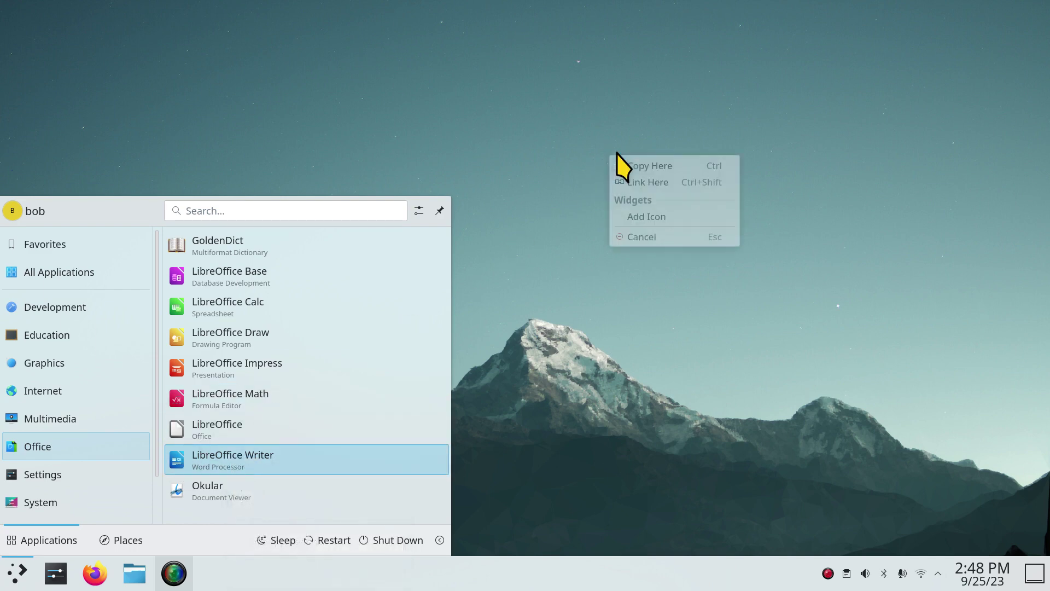
left_click(656, 183)
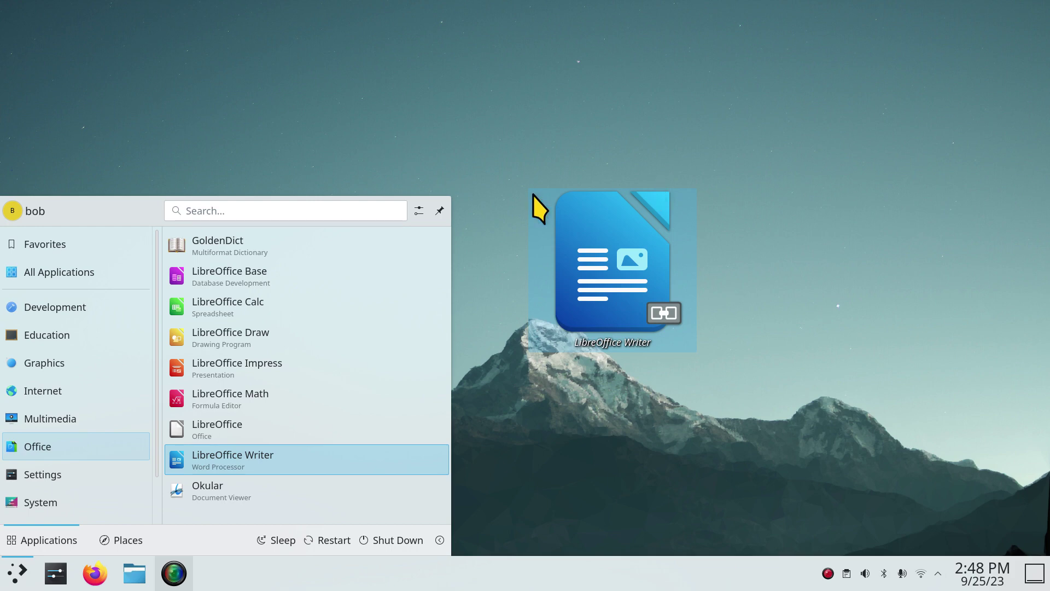
- Reposition the linked Writer icon on the desktop and move it to the trash
left_click_drag(562, 234, 240, 164)
left_click_drag(306, 90, 510, 183)
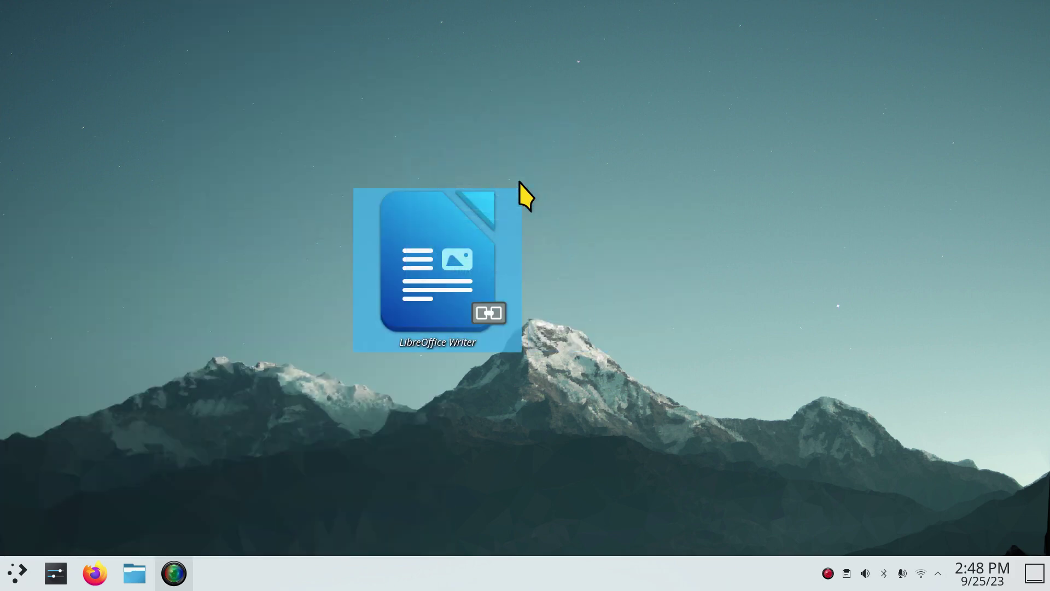
right_click(442, 247)
left_click(522, 362)
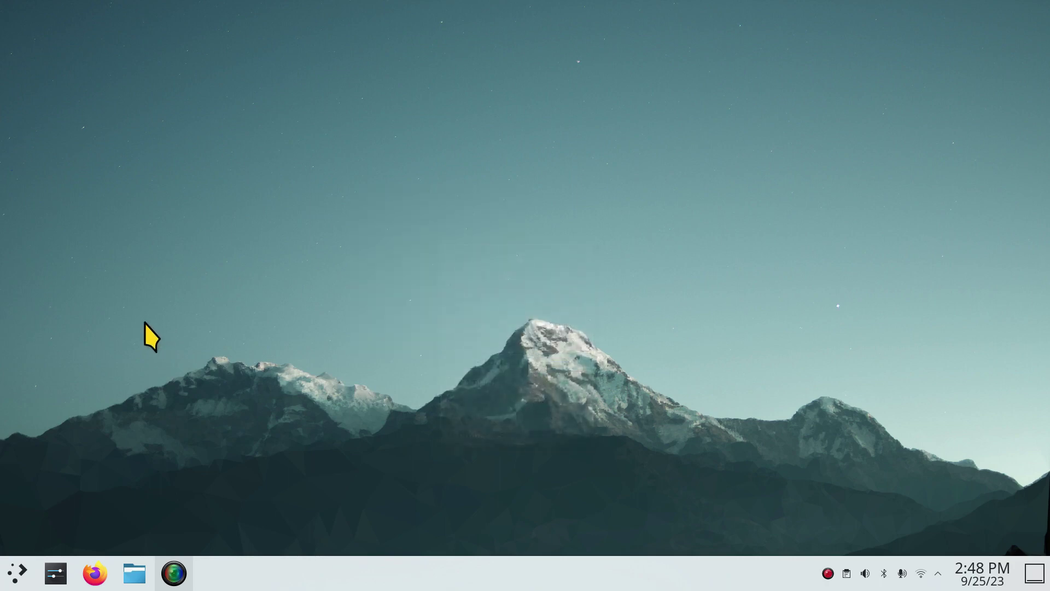
- Pin Chromium from the Internet category to the taskbar, next to the file manager icon, and close the start menu
left_click(17, 572)
mouse_move(48, 386)
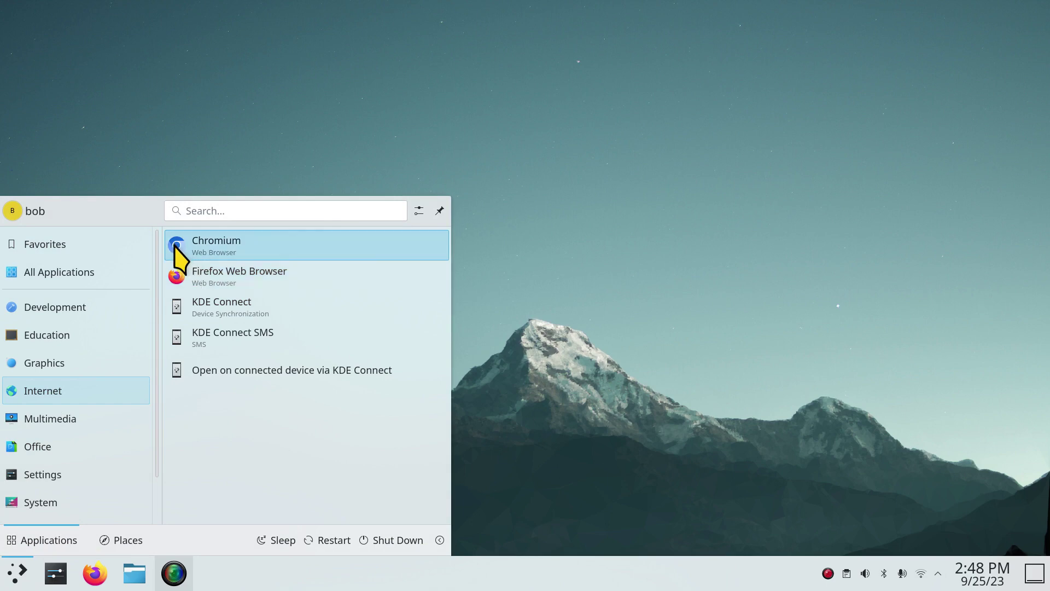
left_click_drag(125, 580, 137, 575)
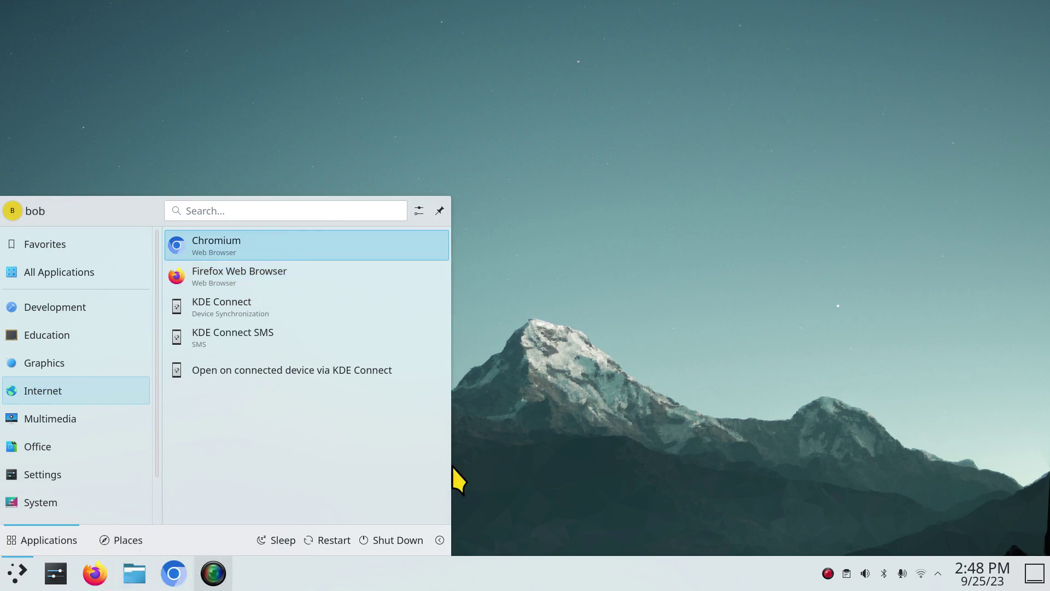
left_click(596, 439)
- Check the Chromium taskbar icon's context options and move the icon between Firefox and the file manager
right_click(166, 581)
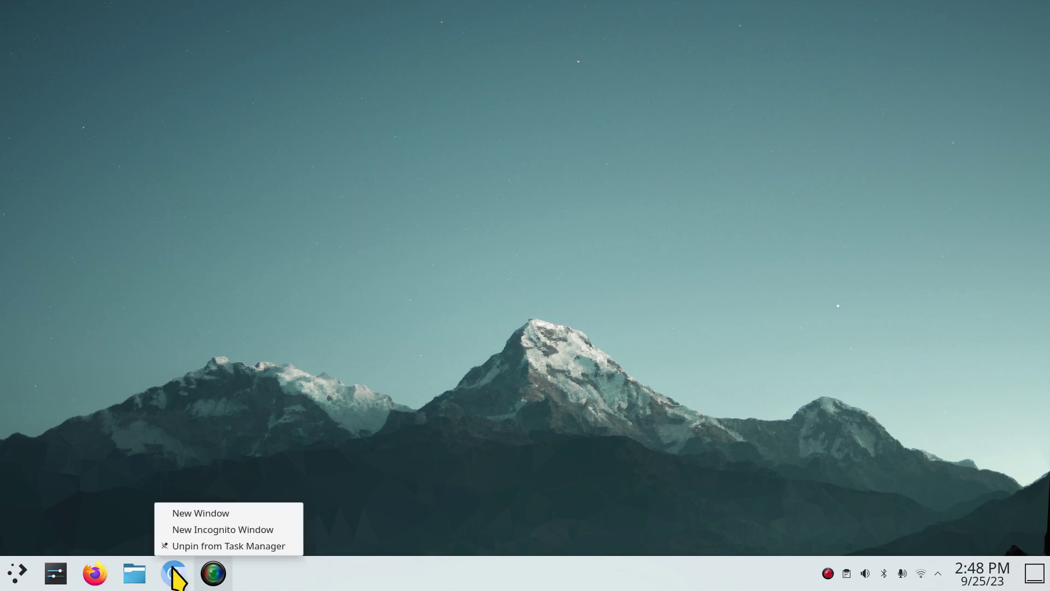
left_click(437, 482)
left_click_drag(171, 575, 144, 565)
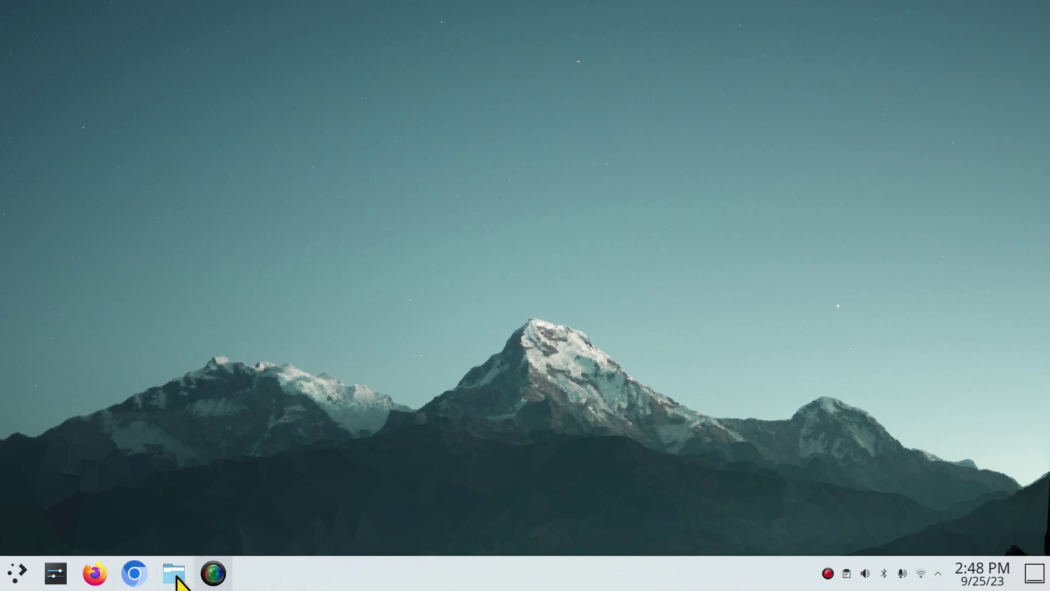
- Open the Dolphin file manager from the taskbar, maximize its window, and restore it to its previous size
left_click(174, 574)
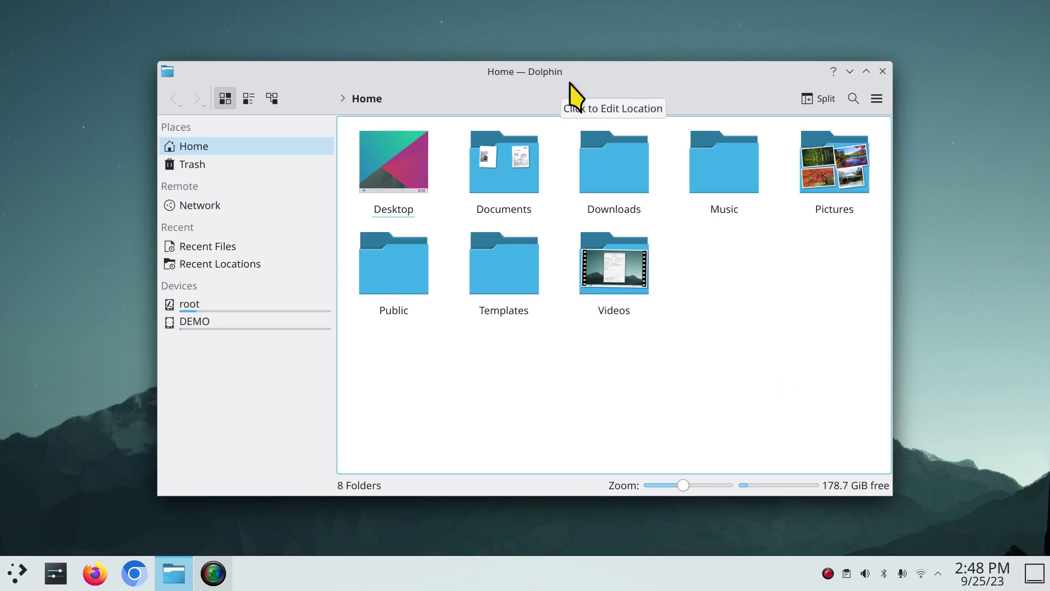
double_click(584, 70)
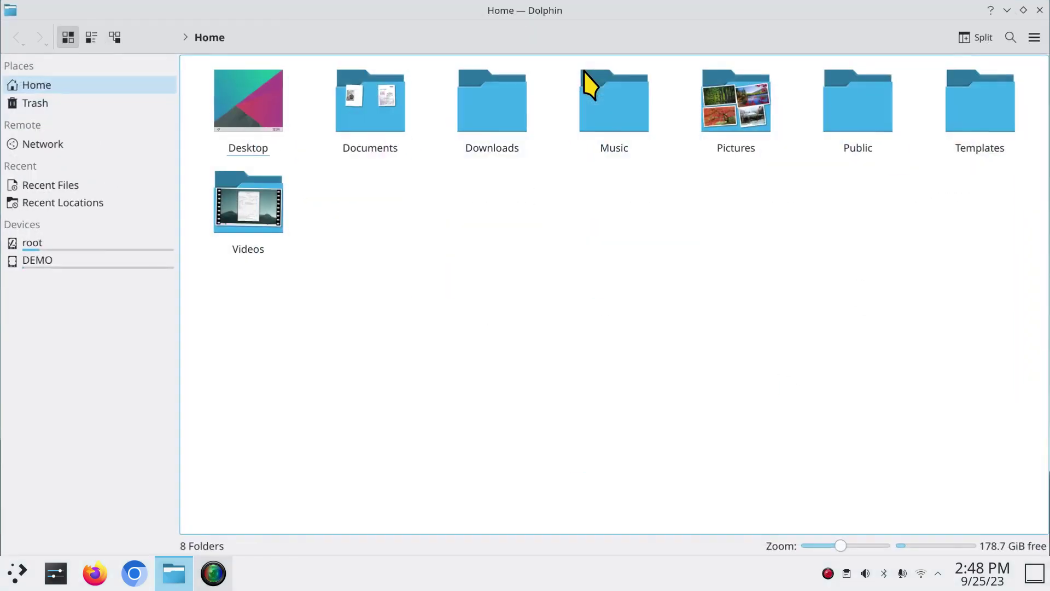
double_click(599, 11)
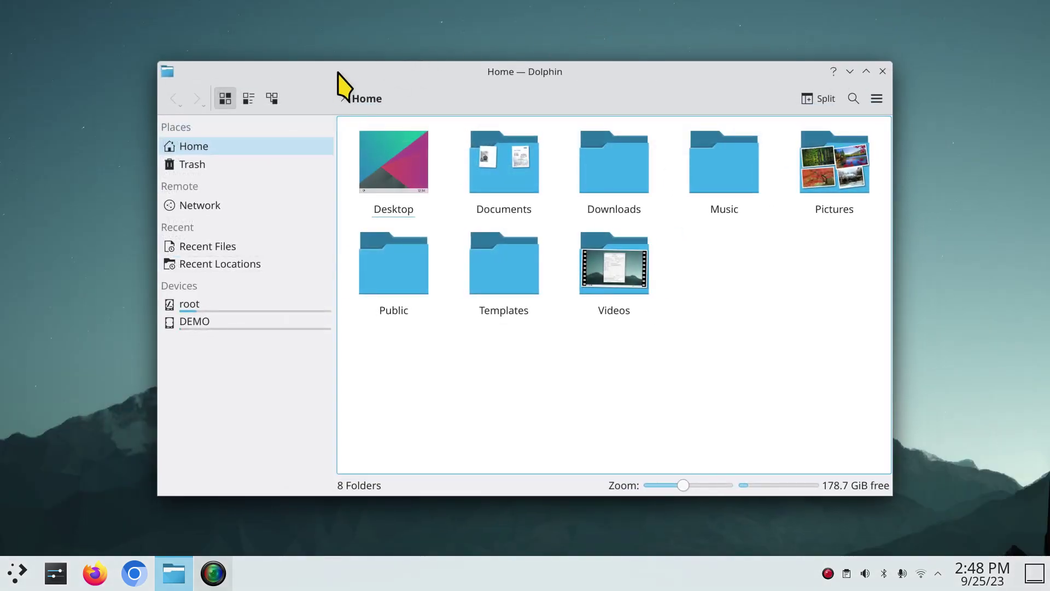
- Maximize and restore the Dolphin window, and stretch its upper edge slightly to make it taller
key("super+Page_Up")
double_click(575, 12)
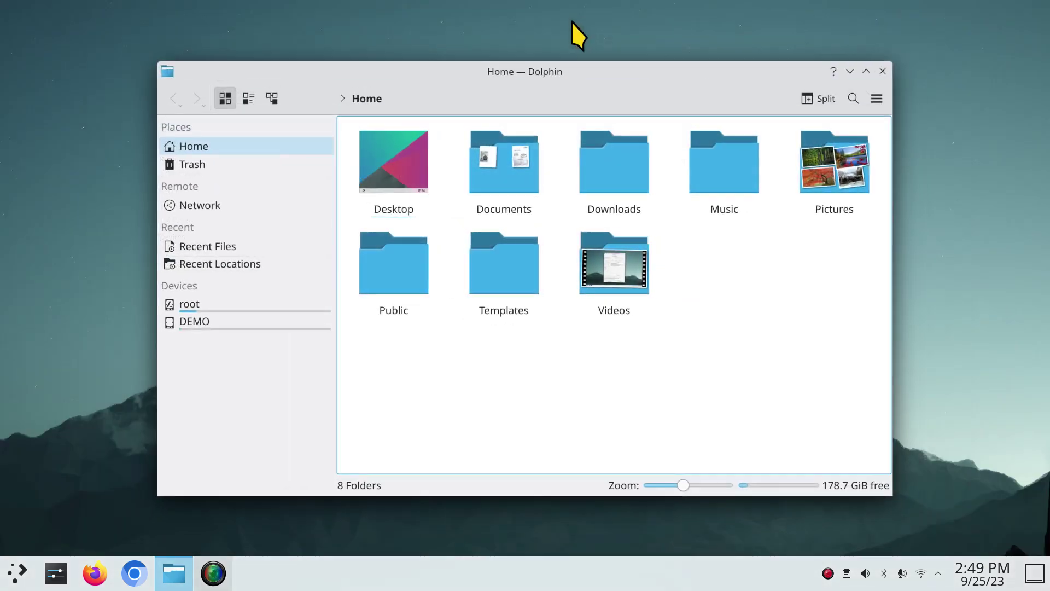
left_click(596, 48)
mouse_move(593, 69)
left_mouse_down()
mouse_move(594, 25)
mouse_move(592, 53)
left_mouse_up()
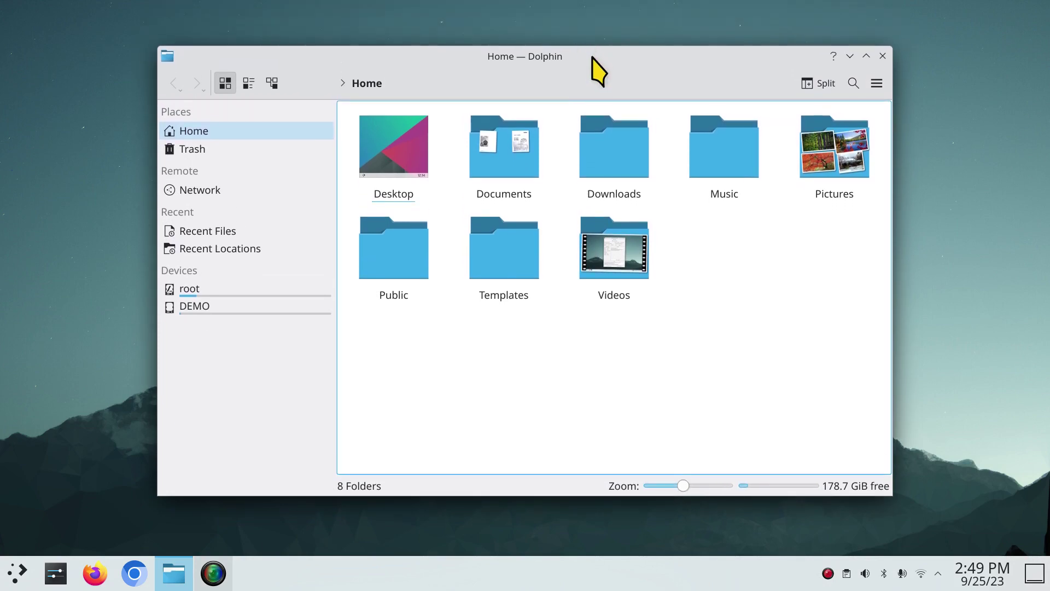
- Maximize the Dolphin window, pull it back down to its smaller size, and reposition it on the desktop
double_click(592, 56)
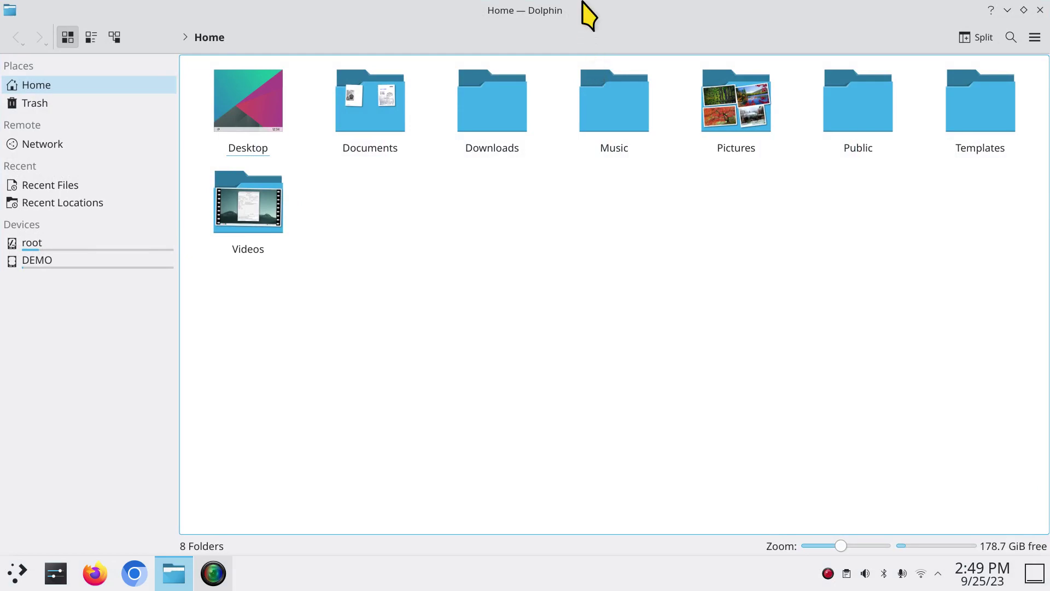
left_click_drag(584, 4, 593, 96)
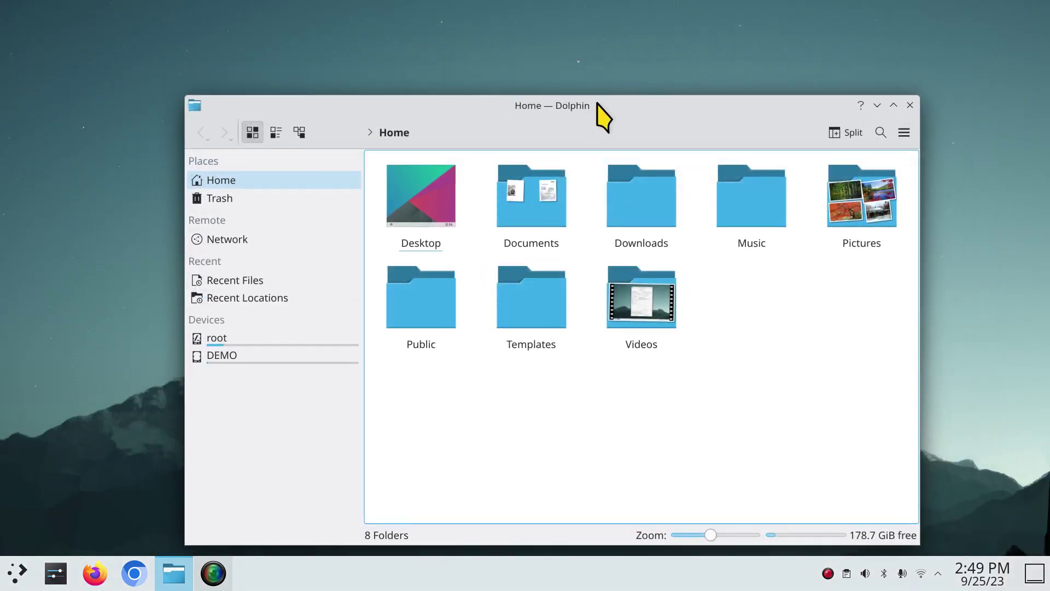
left_click_drag(598, 104, 625, 75)
- Switch Dolphin's location to an editable path, and move, maximize and restore the window
left_click(604, 80)
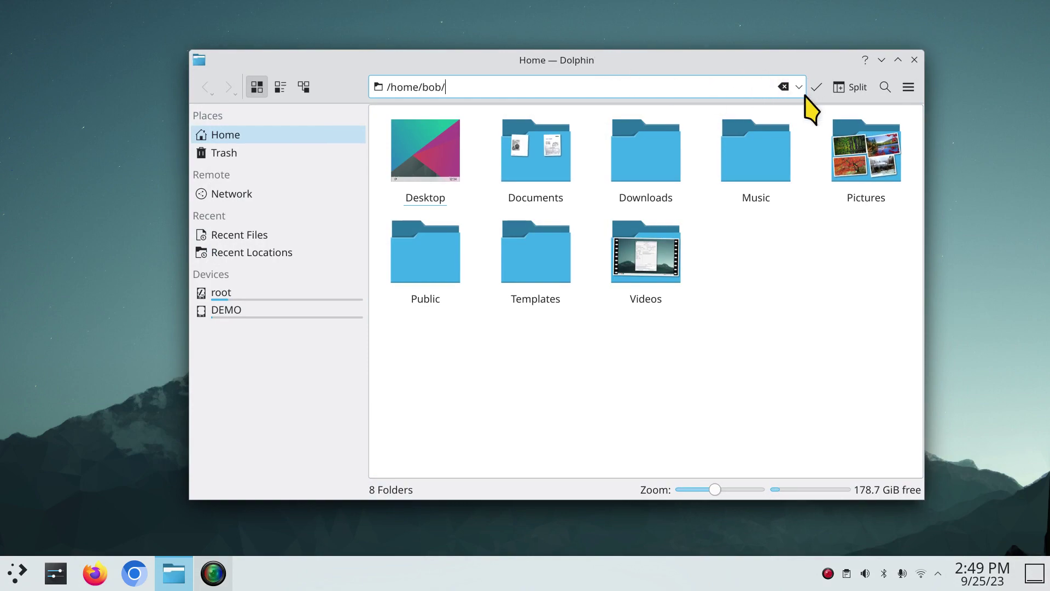
left_click_drag(628, 62, 578, 54)
left_click(846, 55)
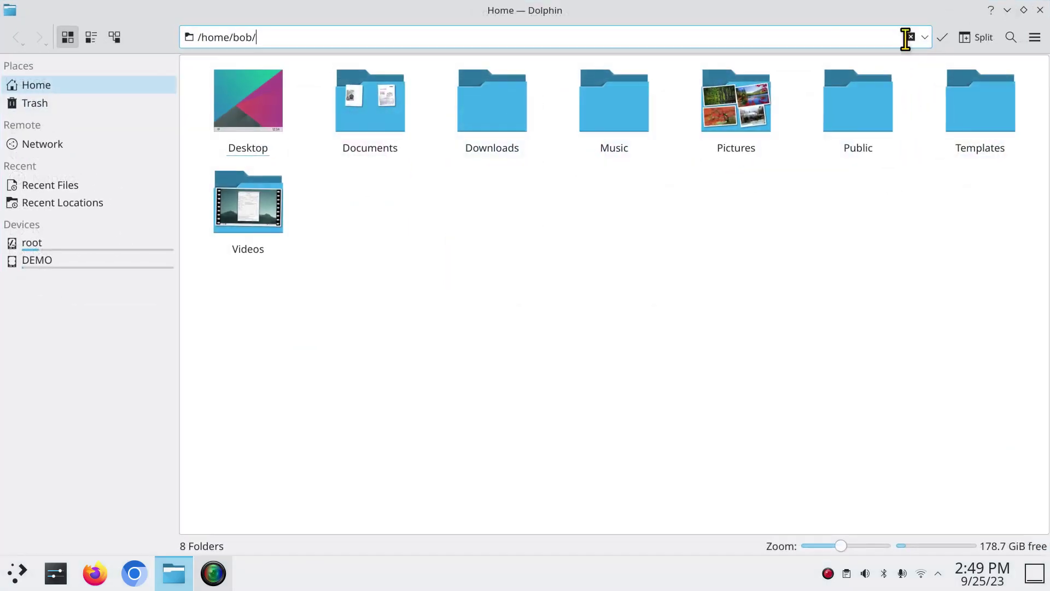
left_click(1024, 10)
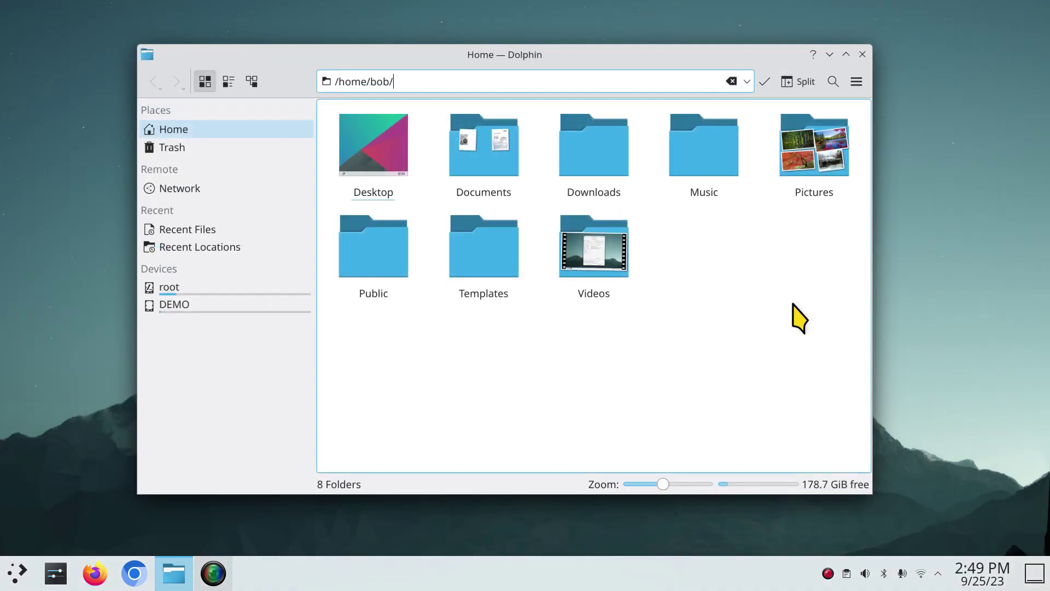
- Enlarge and shrink the folder icons in Home, leaving them slightly larger than the original size
mouse_move(663, 484)
left_mouse_down()
mouse_move(688, 484)
mouse_move(667, 486)
left_mouse_up()
left_click(502, 403)
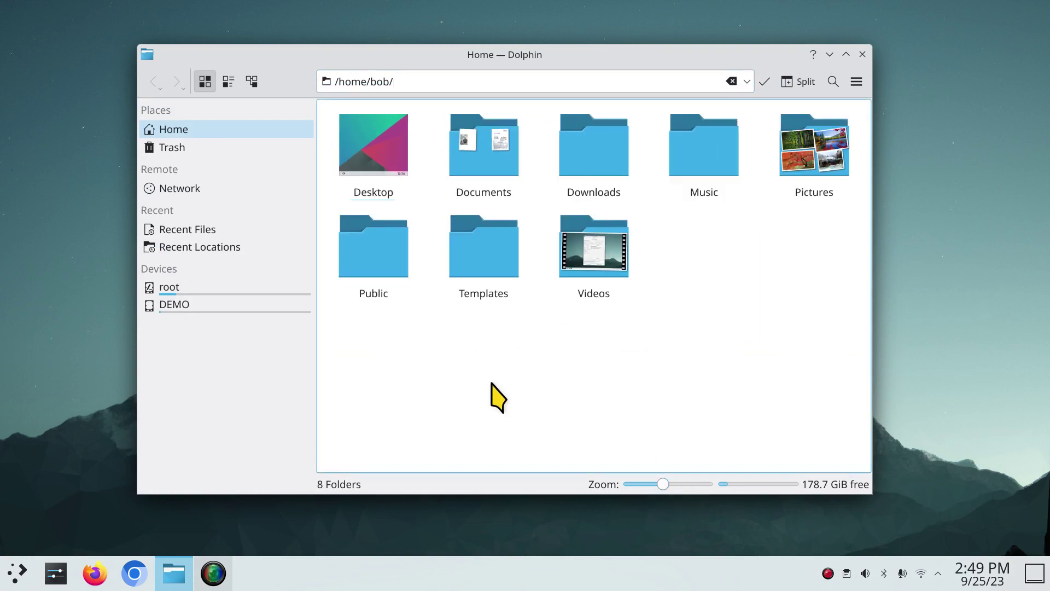
scroll(473, 388, "up", 3, "ctrl")
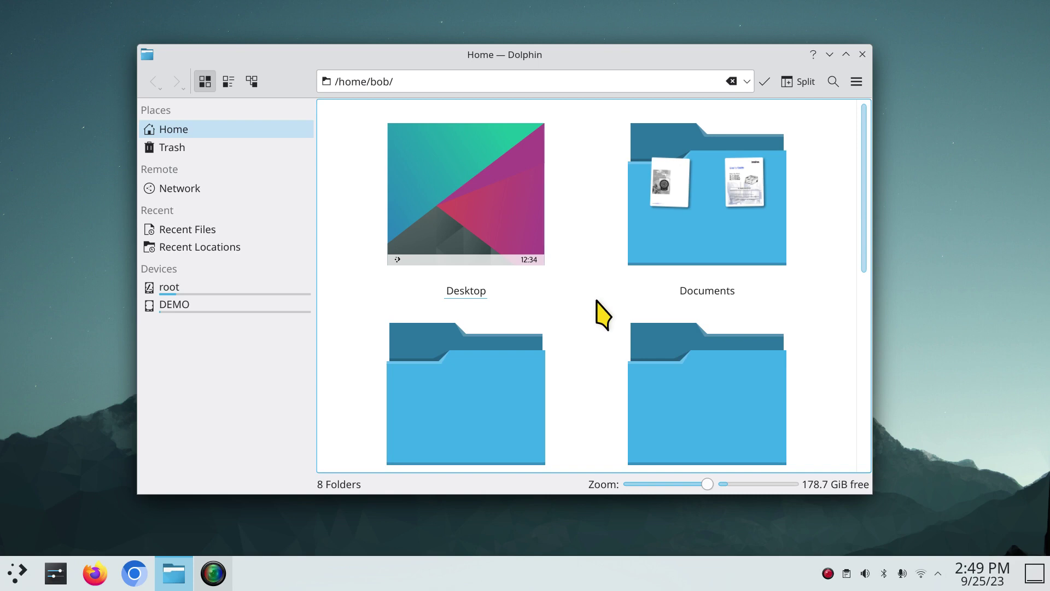
scroll(602, 314, "down", 2, "ctrl")
scroll(601, 314, "up", 1, "ctrl")
scroll(602, 314, "down", 1, "ctrl")
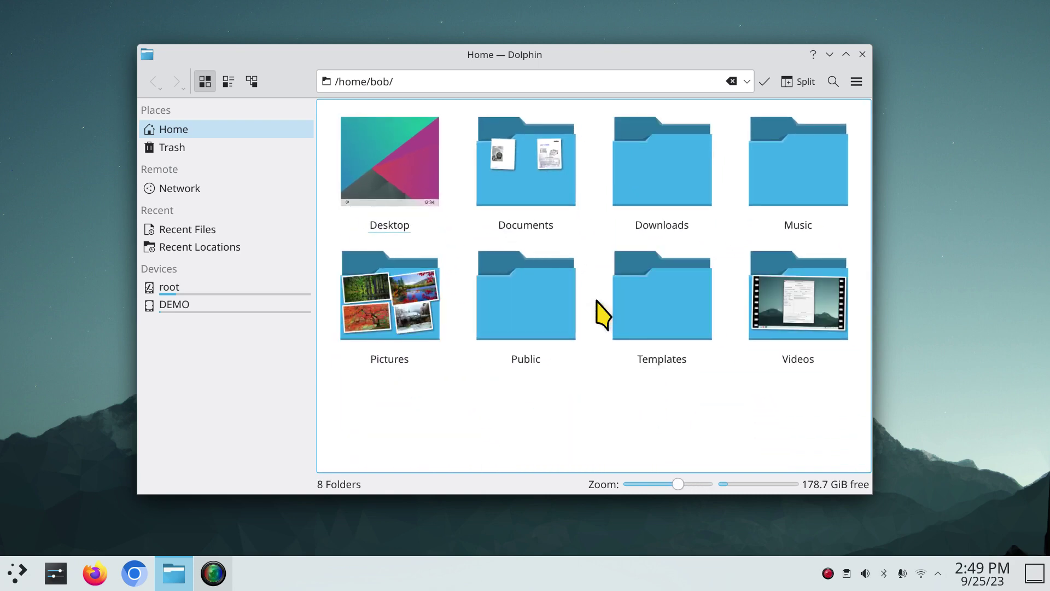
scroll(597, 301, "down", 2, "ctrl")
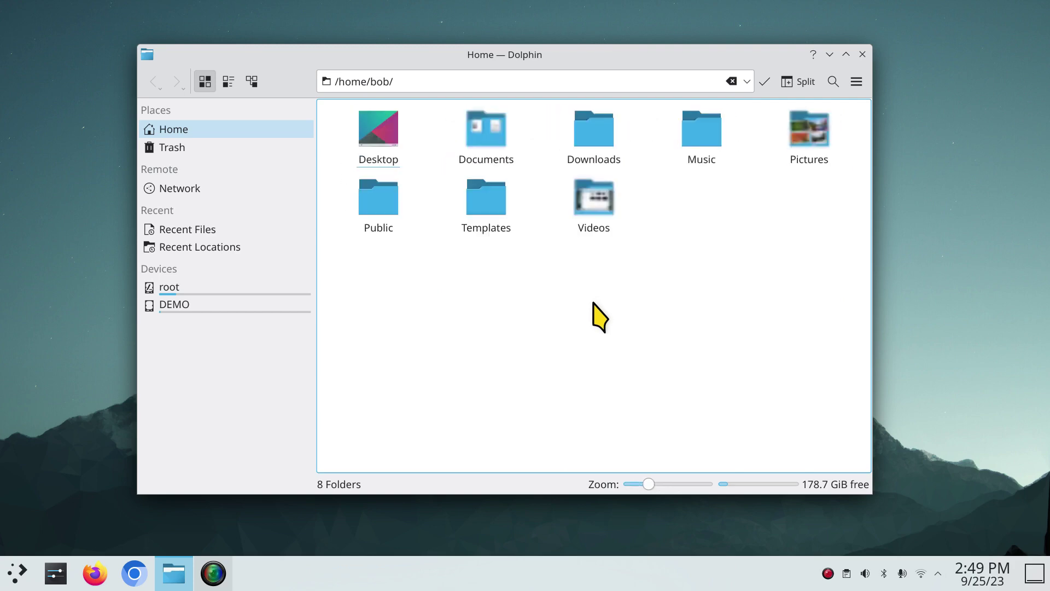
scroll(594, 304, "up", 2, "ctrl")
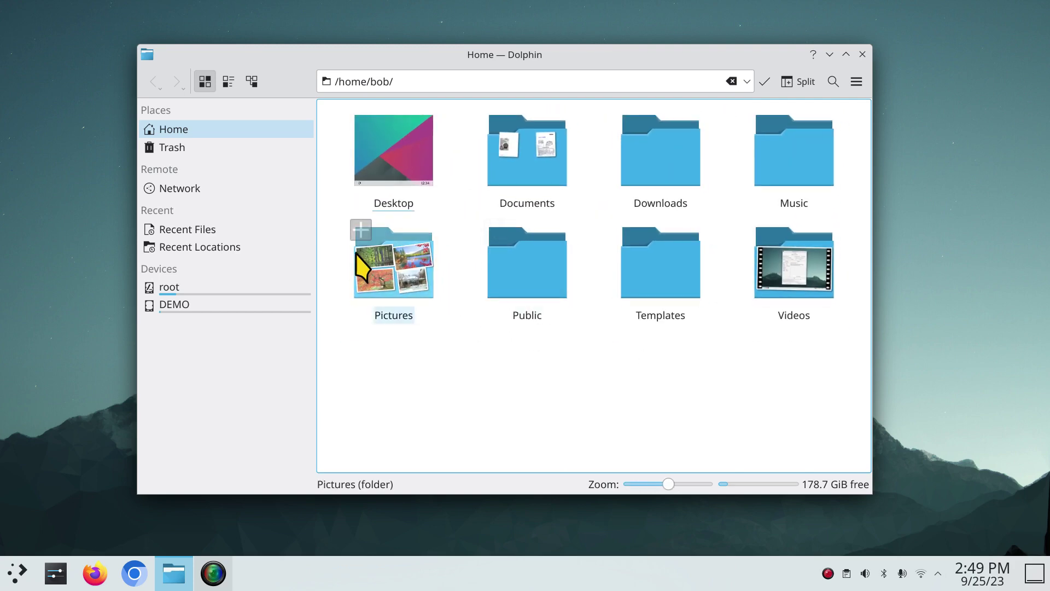
- Open the Pictures folder and vary its thumbnail size, ending on medium thumbnails five to a row
left_click(366, 267)
scroll(485, 281, "down", 3)
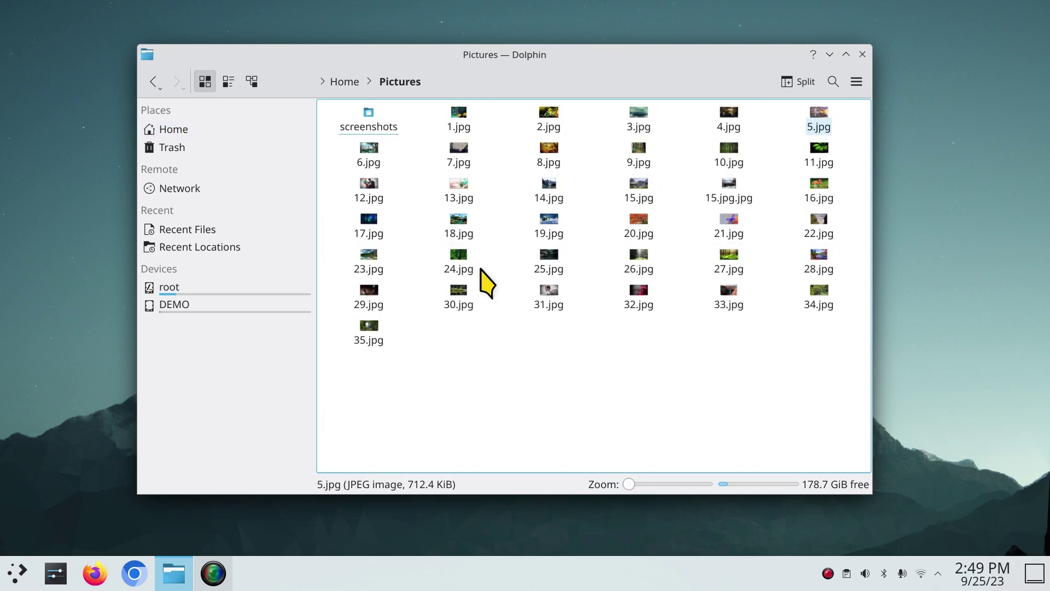
left_click(485, 312)
scroll(485, 312, "up", 3)
scroll(477, 306, "down", 2)
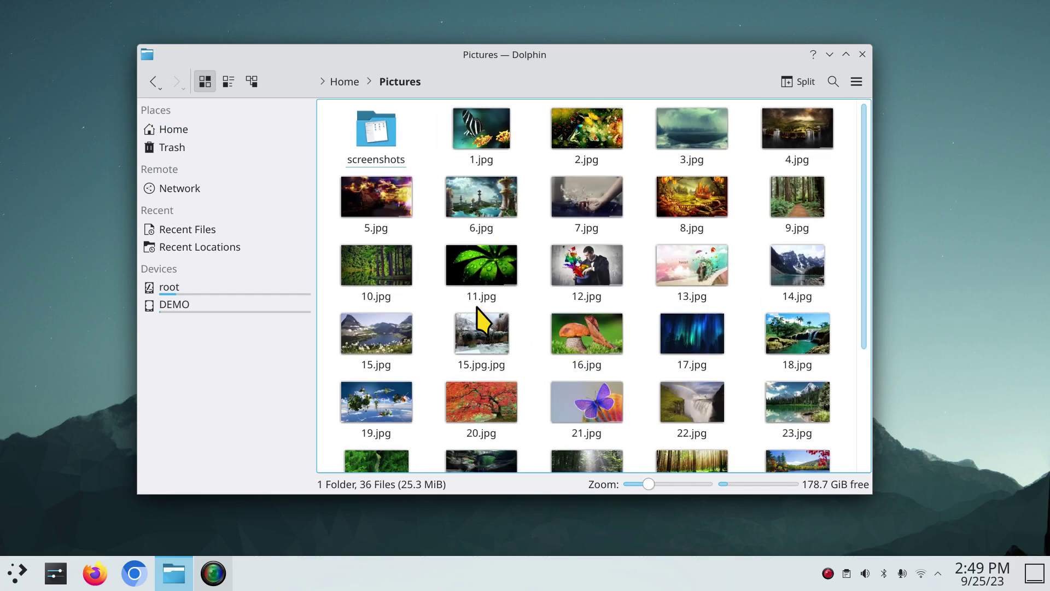
scroll(520, 317, "down", 2)
scroll(520, 324, "up", 2)
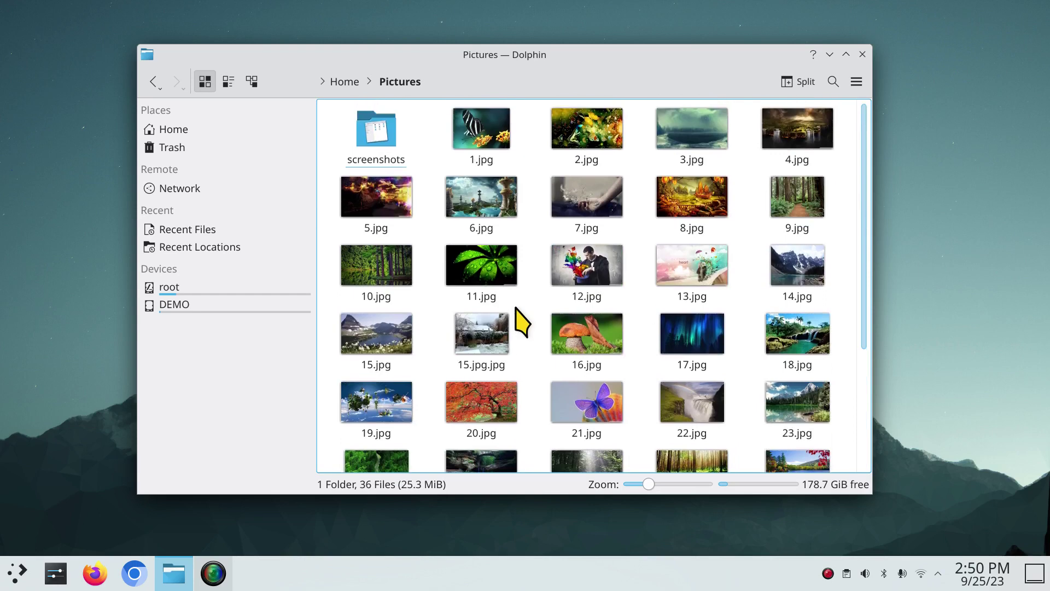
- Check the context options of 16.jpg, such as Set as Wallpaper, and open the Documents folder from Home with slightly enlarged icons
right_click(582, 334)
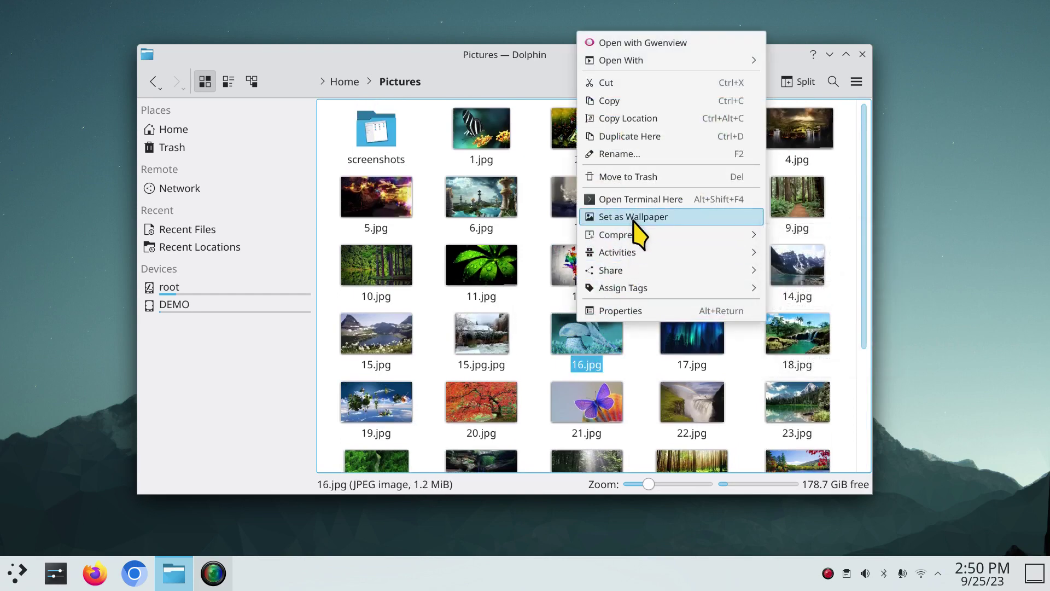
left_click(180, 132)
double_click(481, 137)
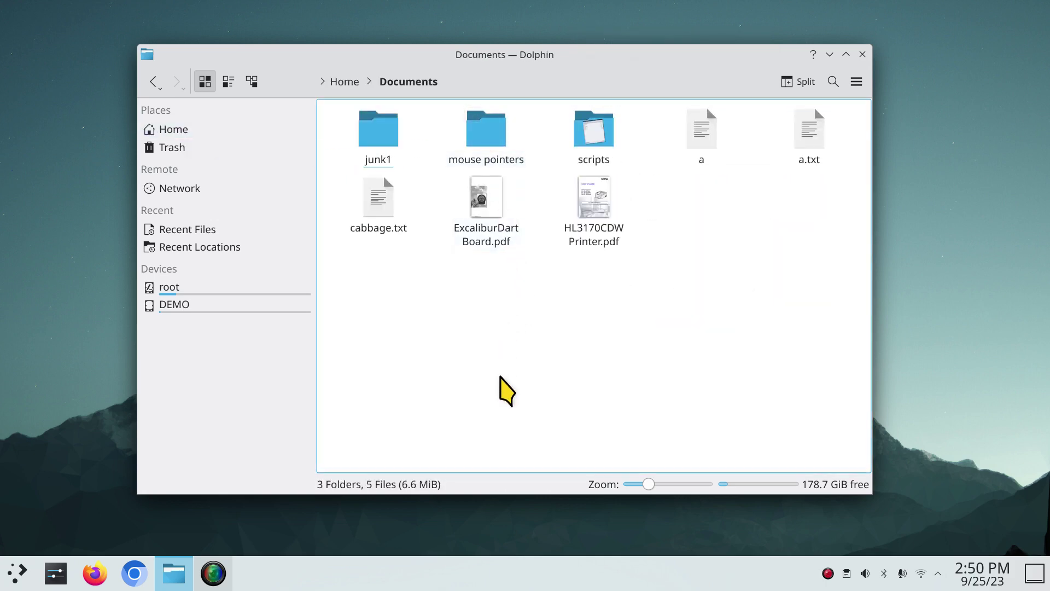
scroll(501, 379, "up", 1)
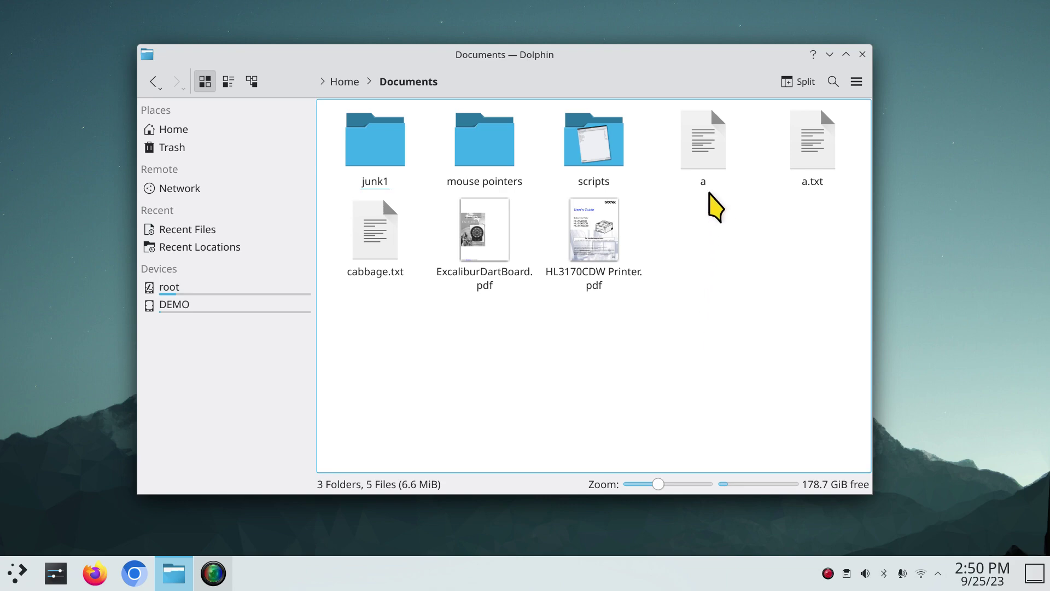
- Open the extensionless text file "a" from Documents in a maximized editor window and view the About Kate information
left_click(692, 156)
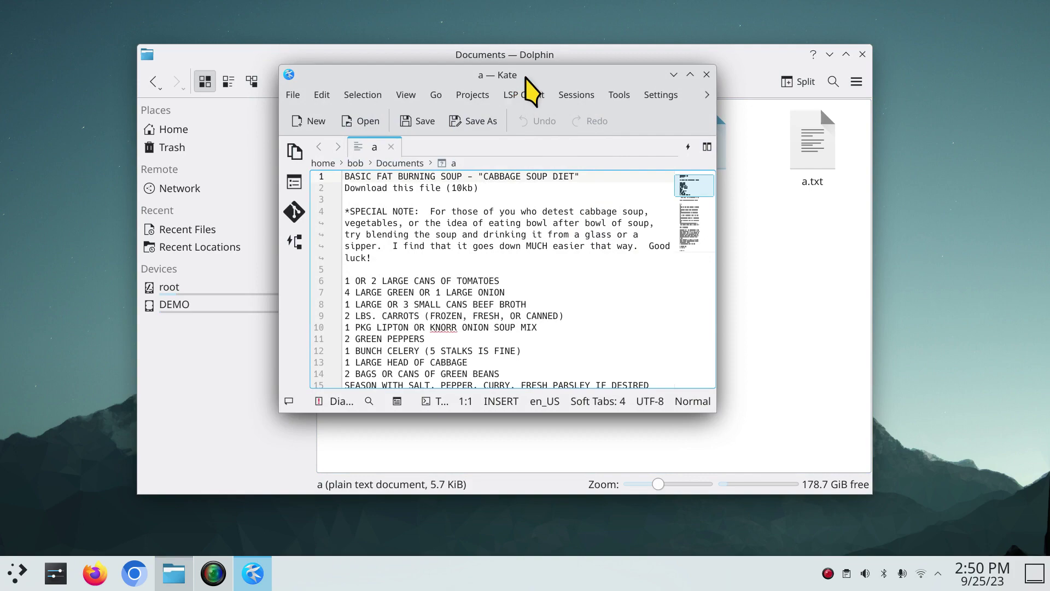
left_click_drag(530, 82, 535, 8)
left_click(430, 32)
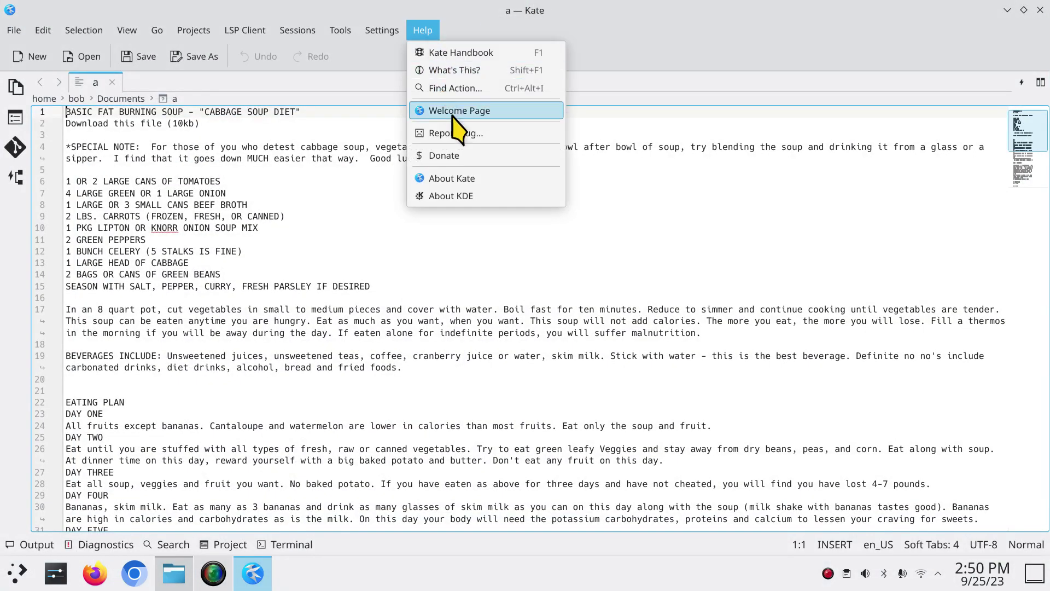
left_click(477, 176)
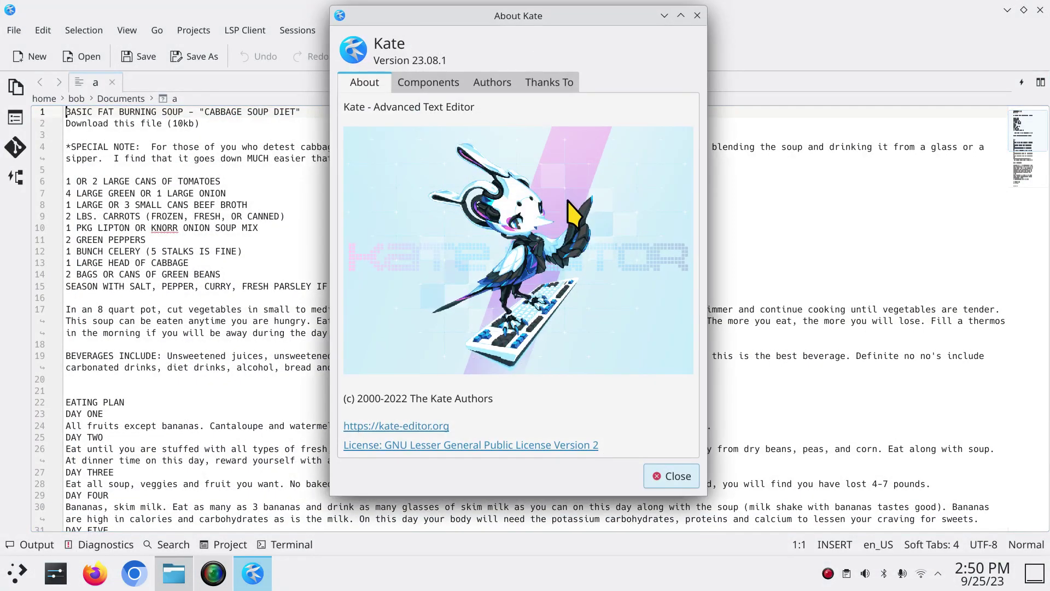
left_click(696, 15)
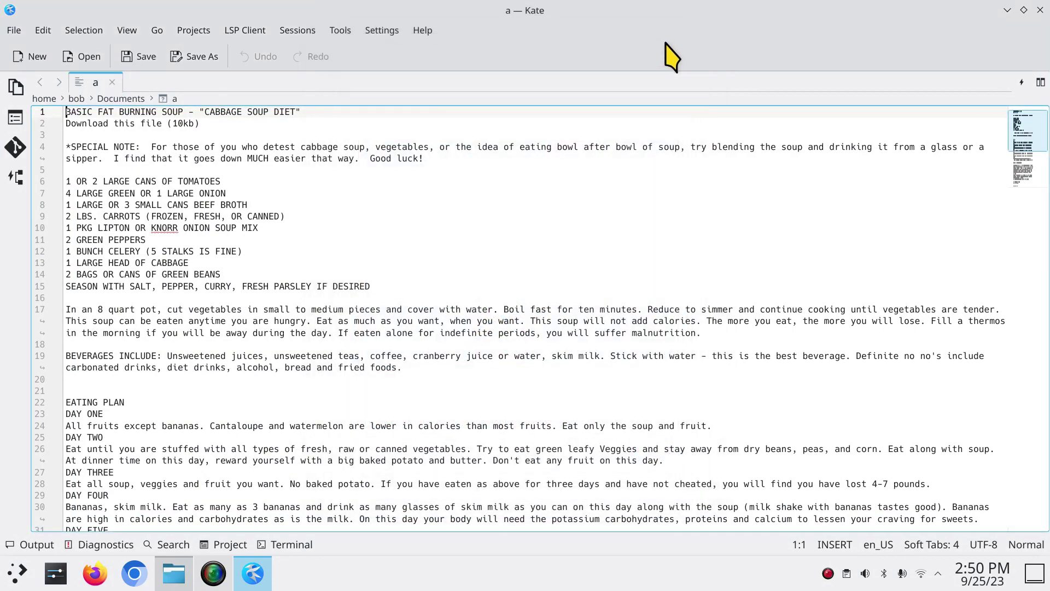
- Zoom the text of file "a" to 10% and up to 480% in restored and maximized windows, and close Kate
double_click(601, 17)
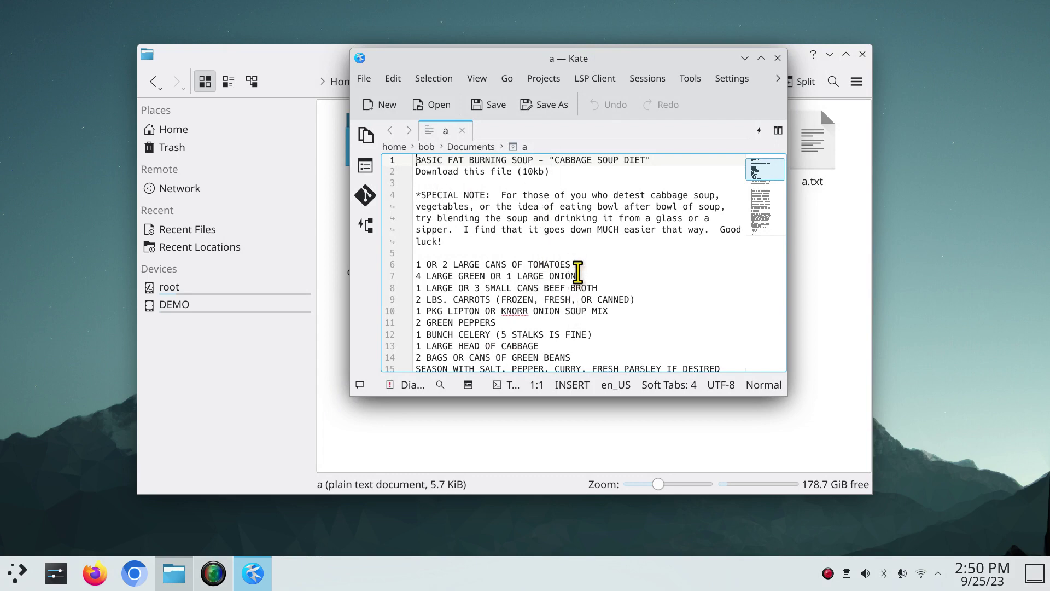
scroll(555, 224, "down", 10, "ctrl")
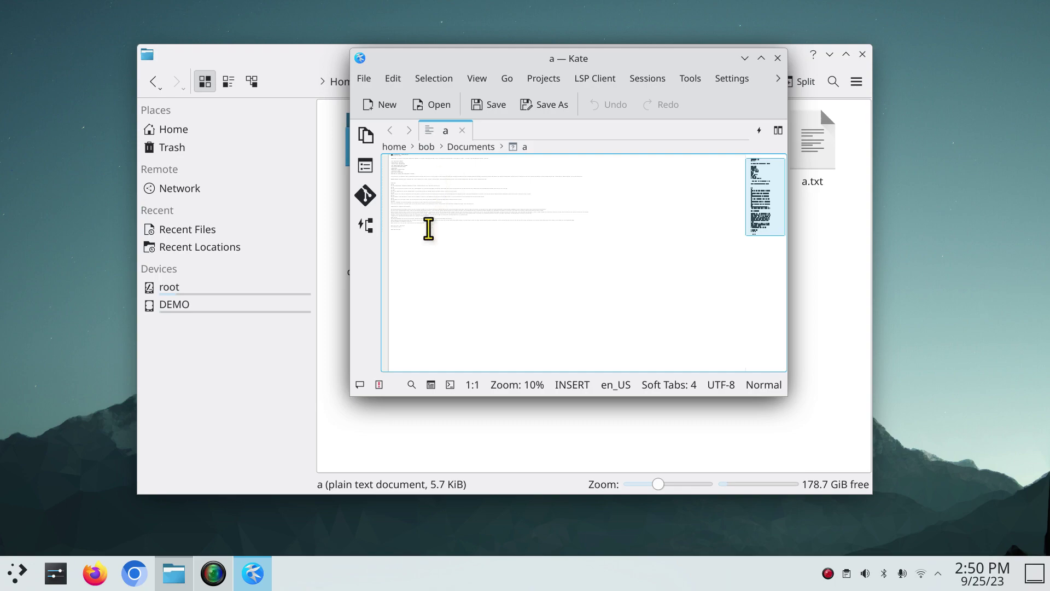
left_click_drag(633, 53, 628, 5)
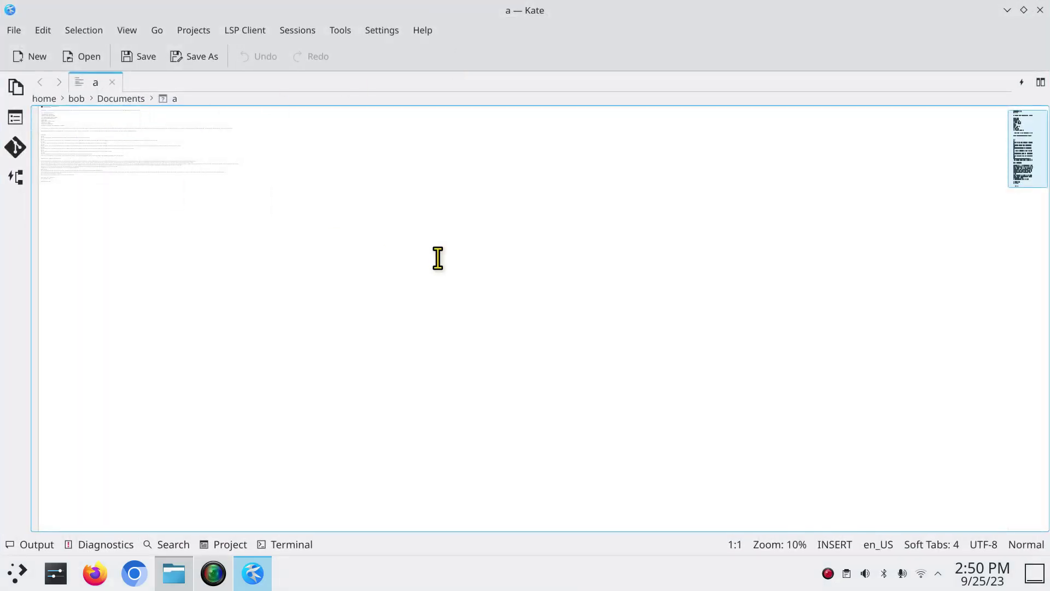
scroll(529, 375, "up", 20)
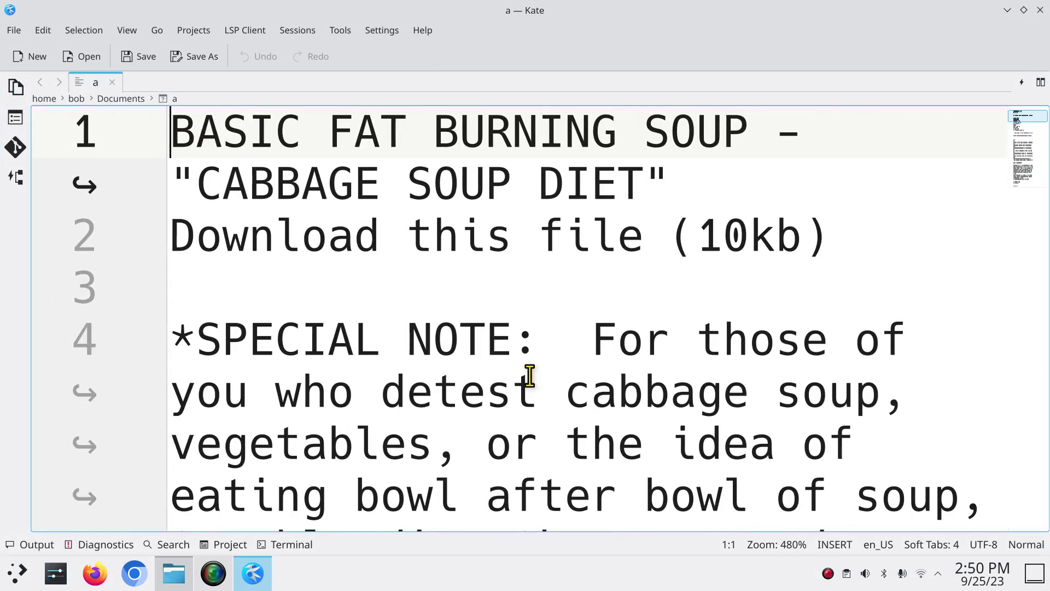
left_click_drag(569, 8, 569, 62)
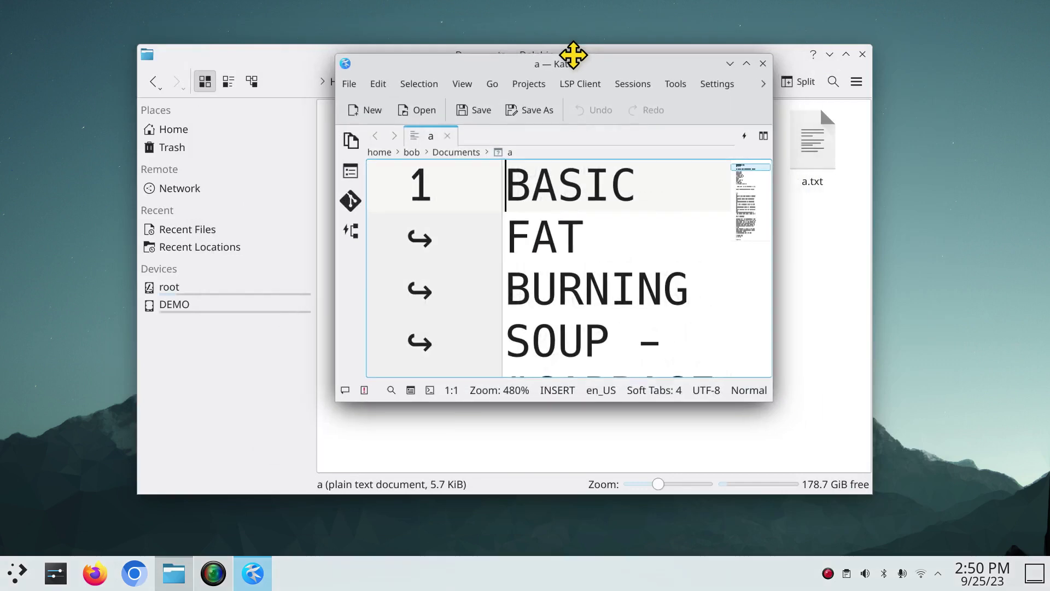
left_click(763, 63)
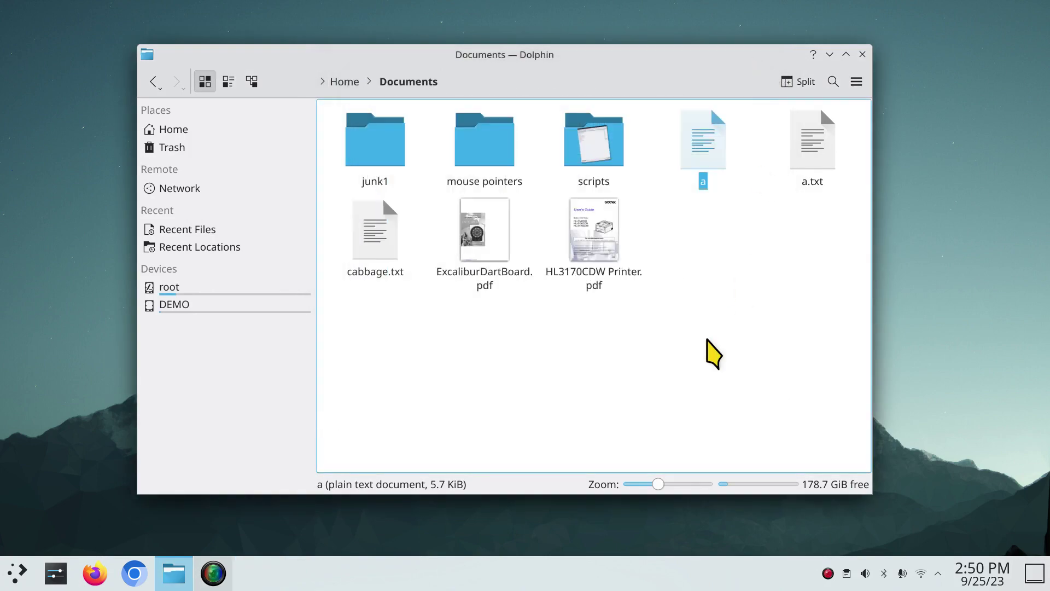
- Open a.txt in Kate, zoom its text in and out between 150% and 90%, and close the editor
double_click(824, 149)
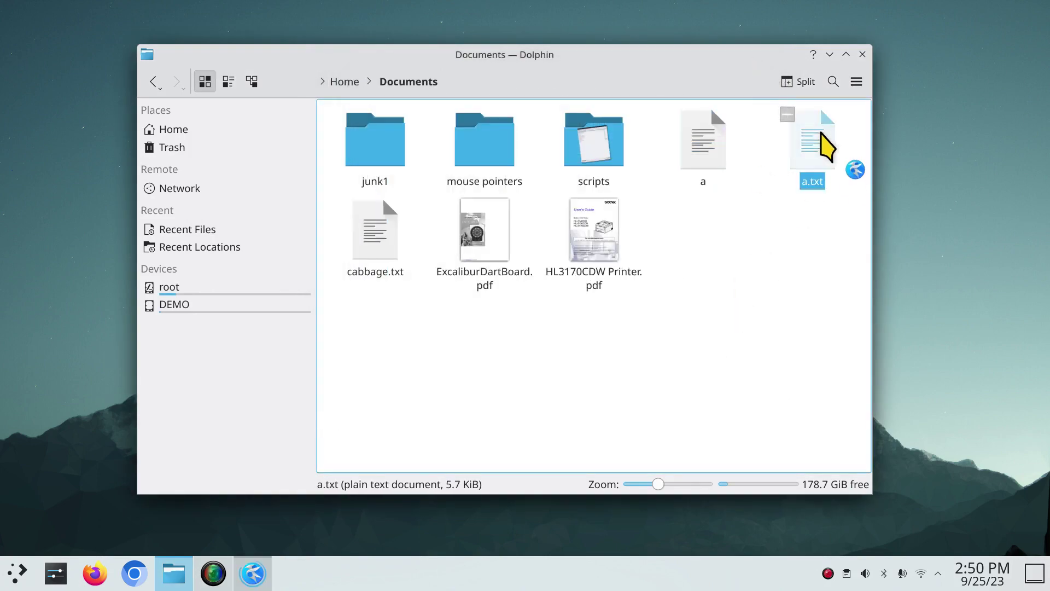
scroll(478, 274, "up", 4)
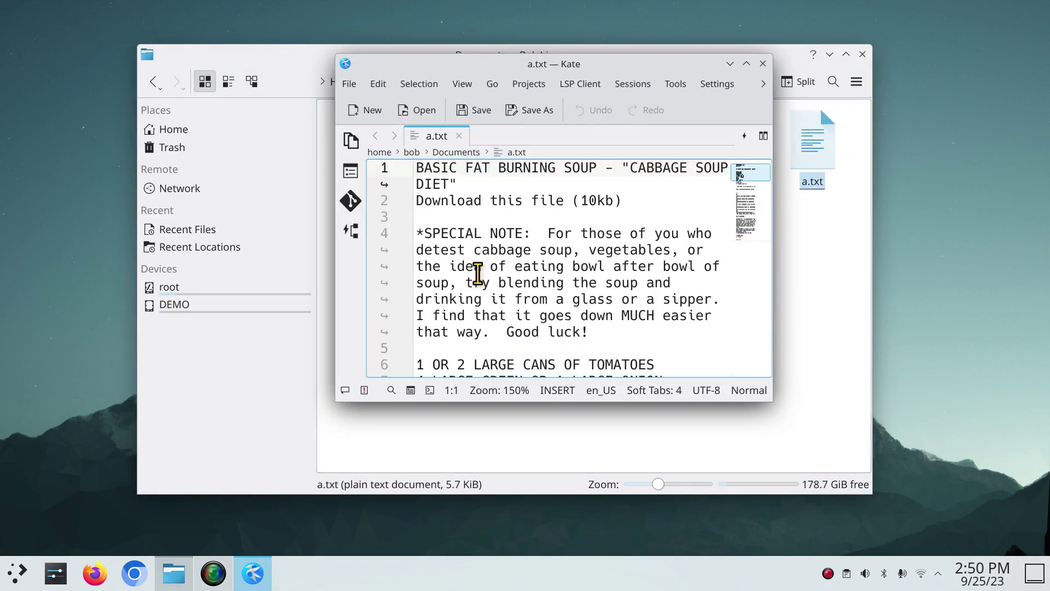
scroll(477, 273, "down", 7)
scroll(477, 274, "up", 4)
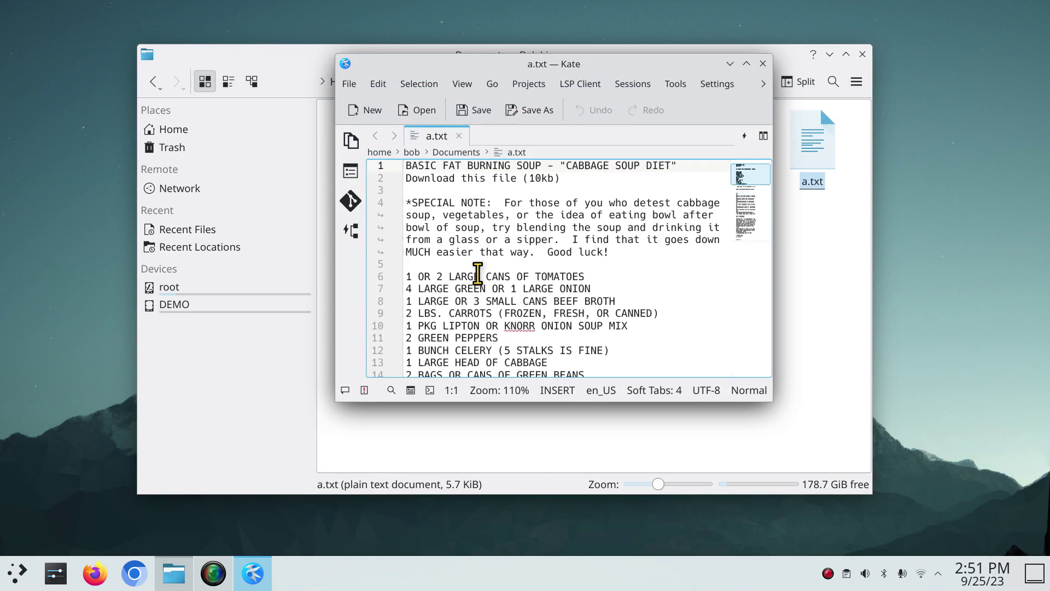
scroll(477, 273, "down", 1)
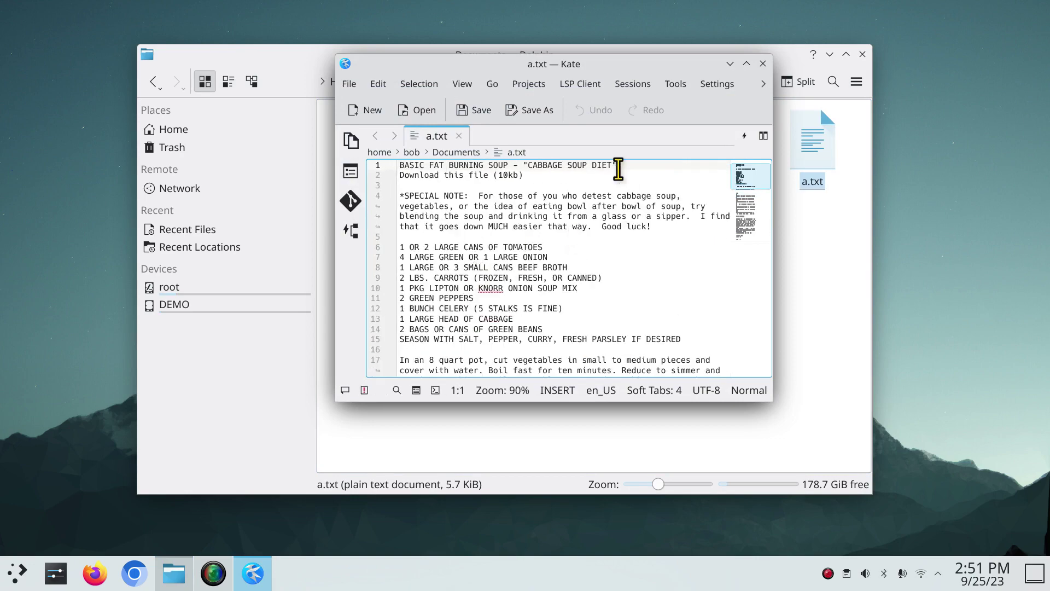
left_click(763, 63)
- Reopen a.txt from Documents in Kate and review the available File commands without choosing any
left_click(795, 164)
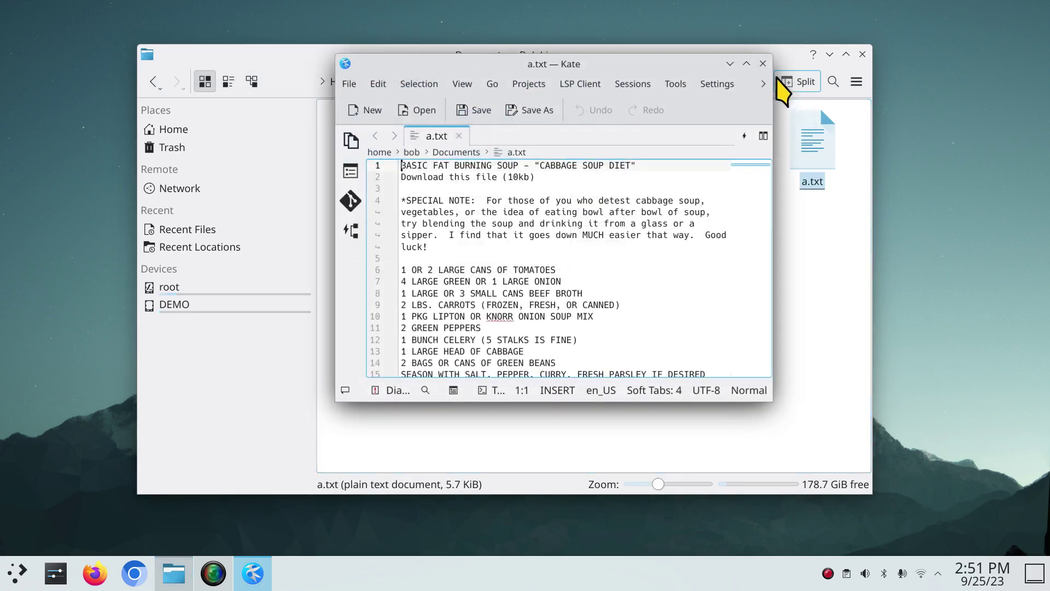
left_click(348, 83)
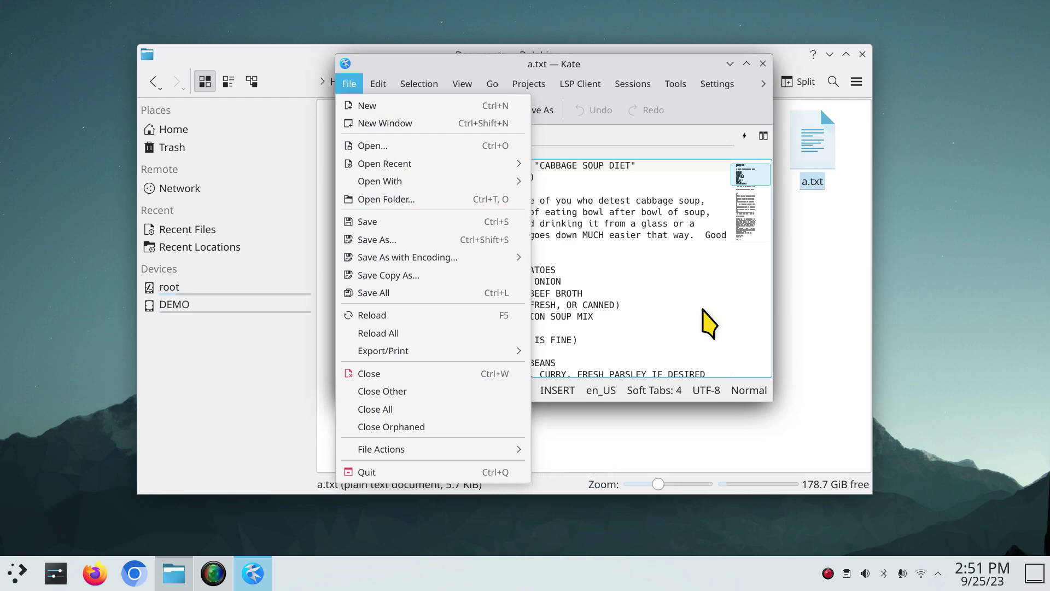
key("Escape")
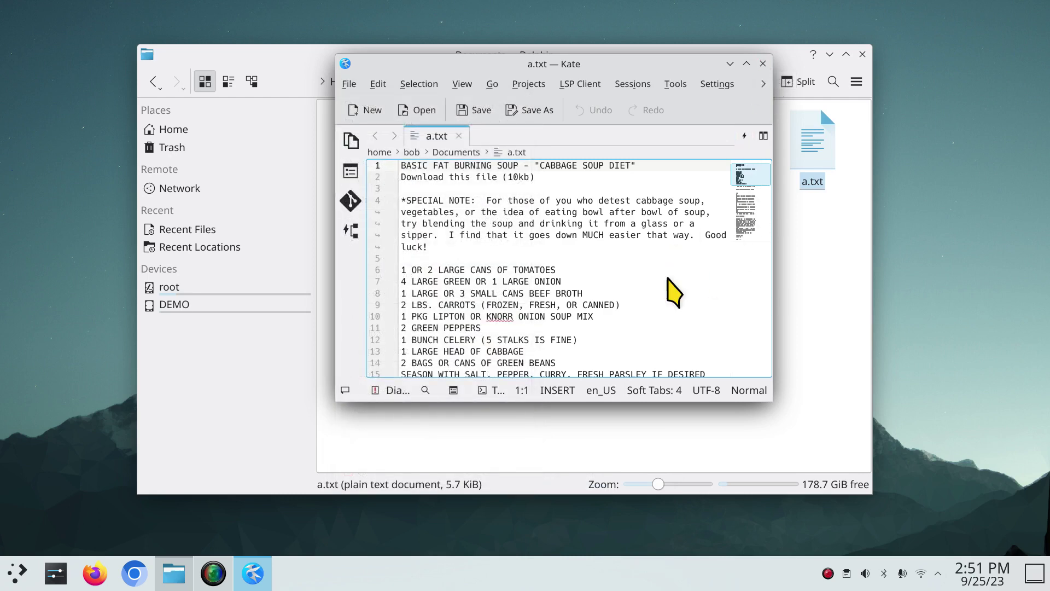
- Close Kate and enlarge the icons in the Documents folder to 112 pixels
key("ctrl+q")
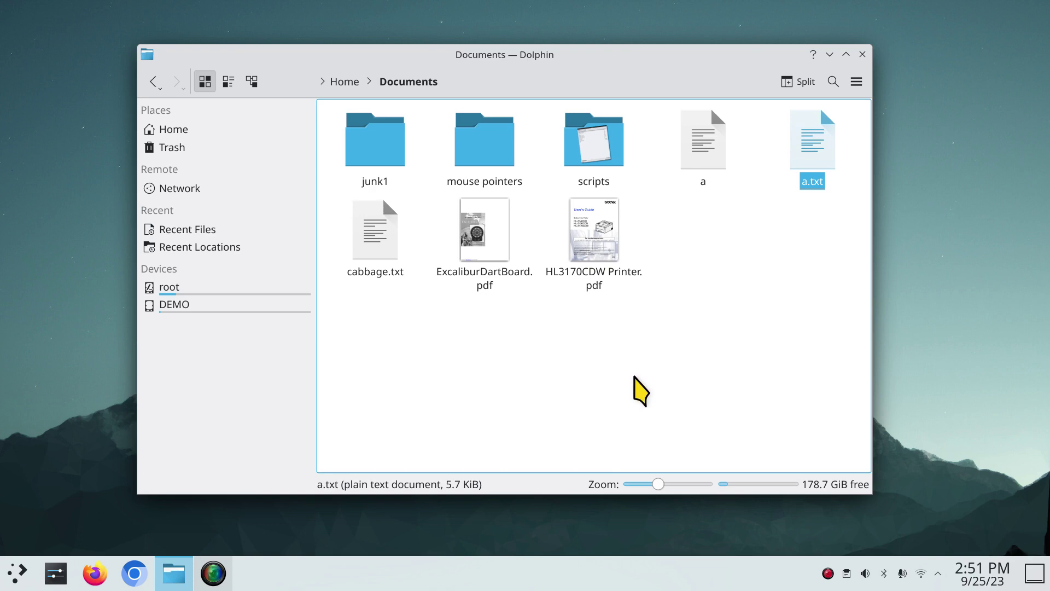
scroll(644, 397, "up", 1)
scroll(648, 401, "down", 1)
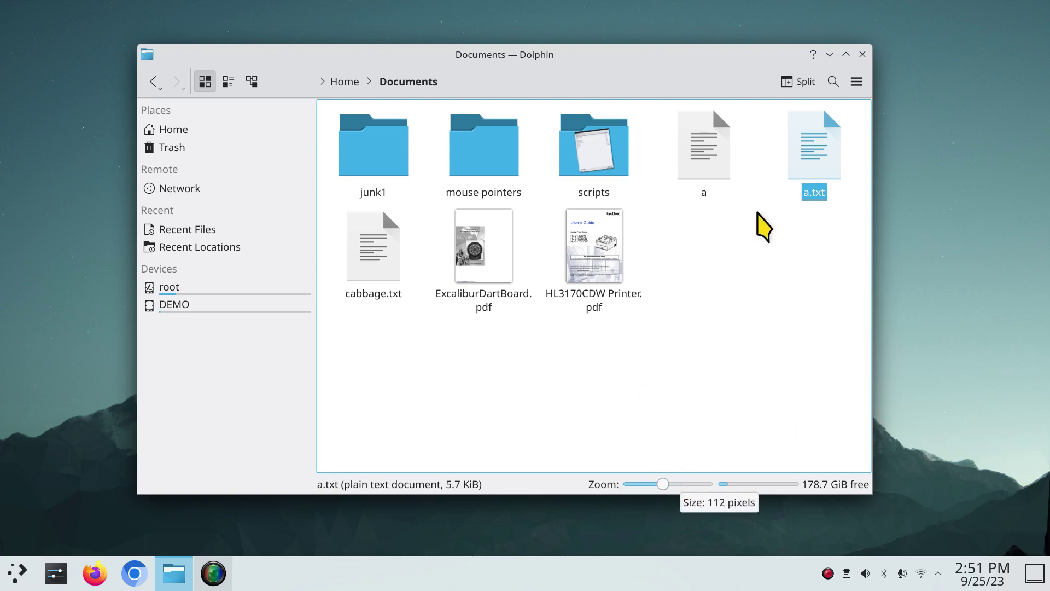
left_click(753, 260)
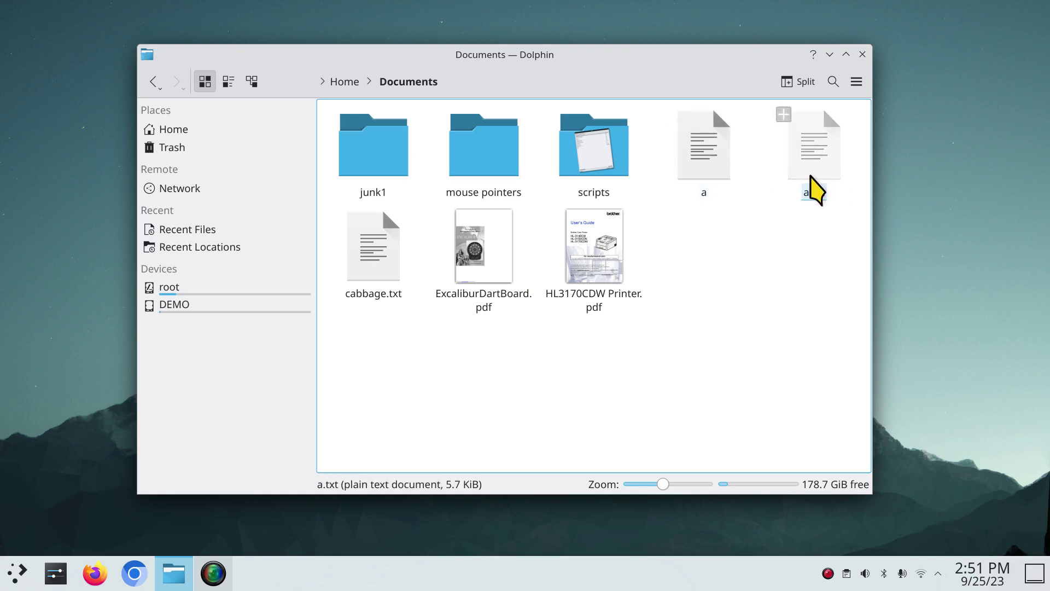
- Review the available actions for the extensionless file "a", including Rename, without changing its name
right_click(709, 146)
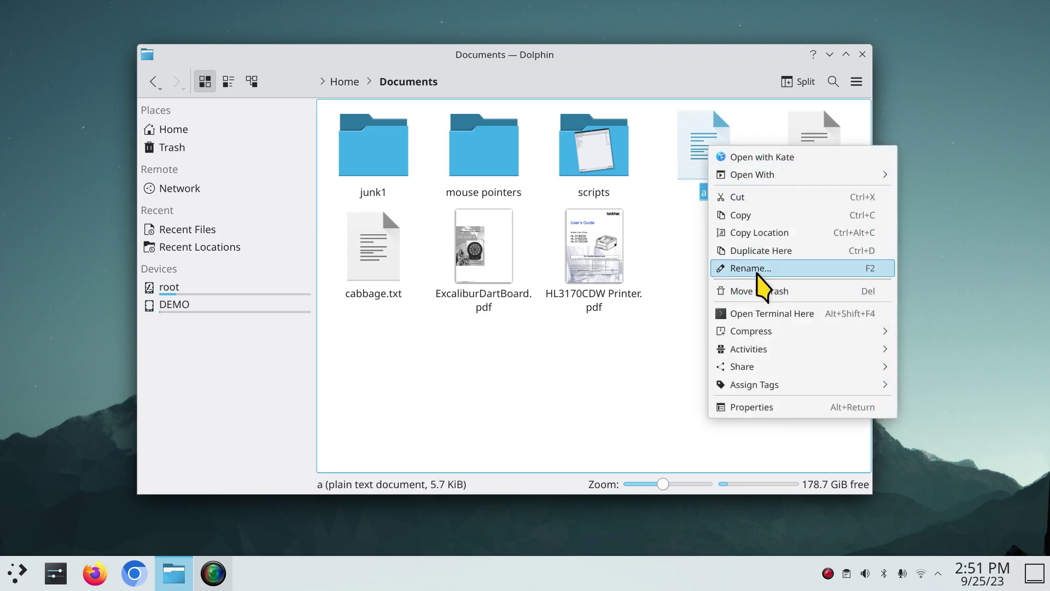
key("F2")
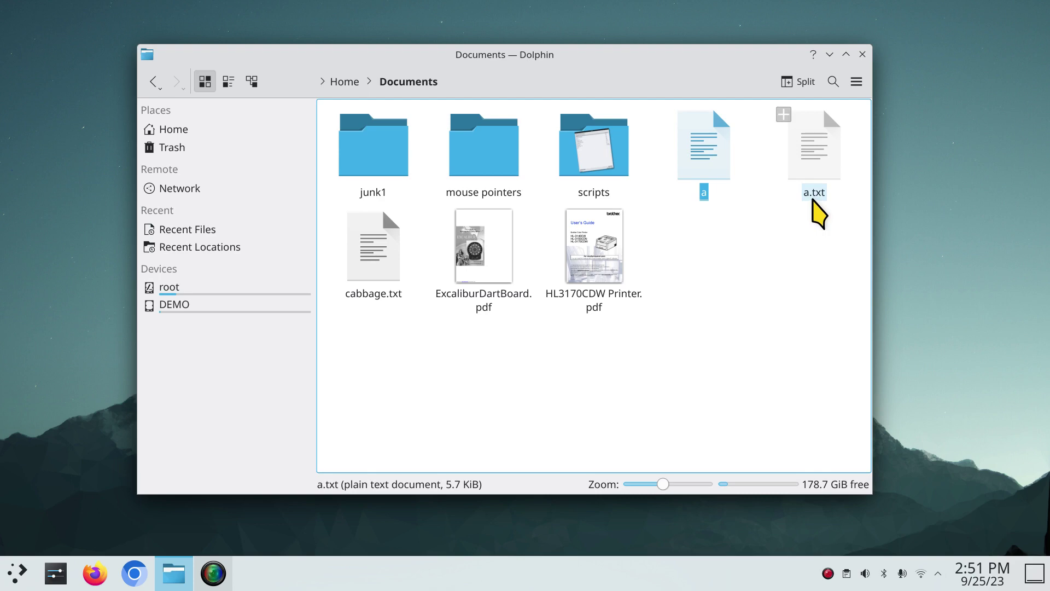
right_click(699, 144)
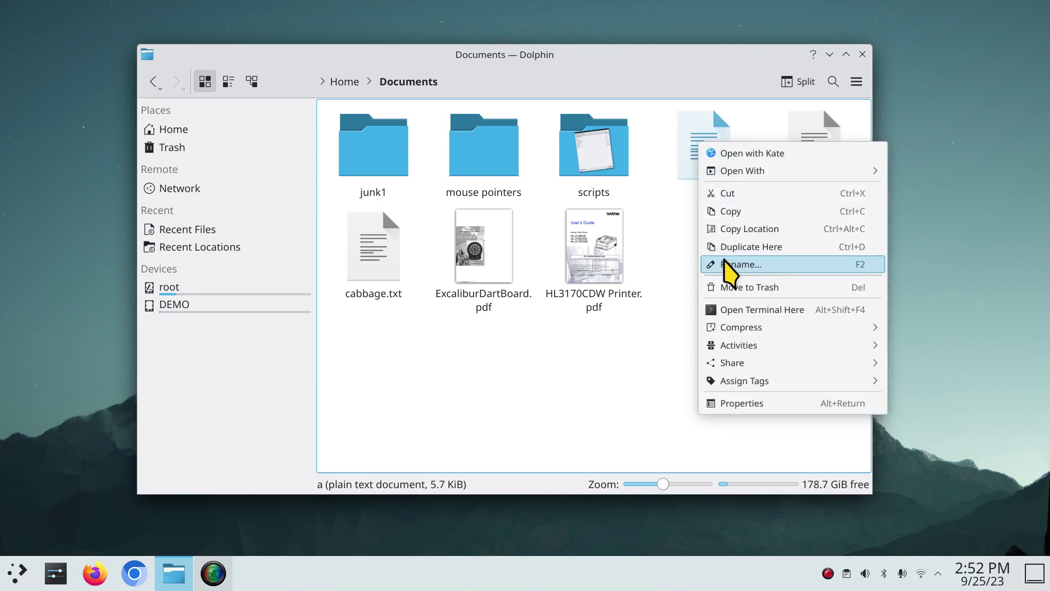
left_click(758, 264)
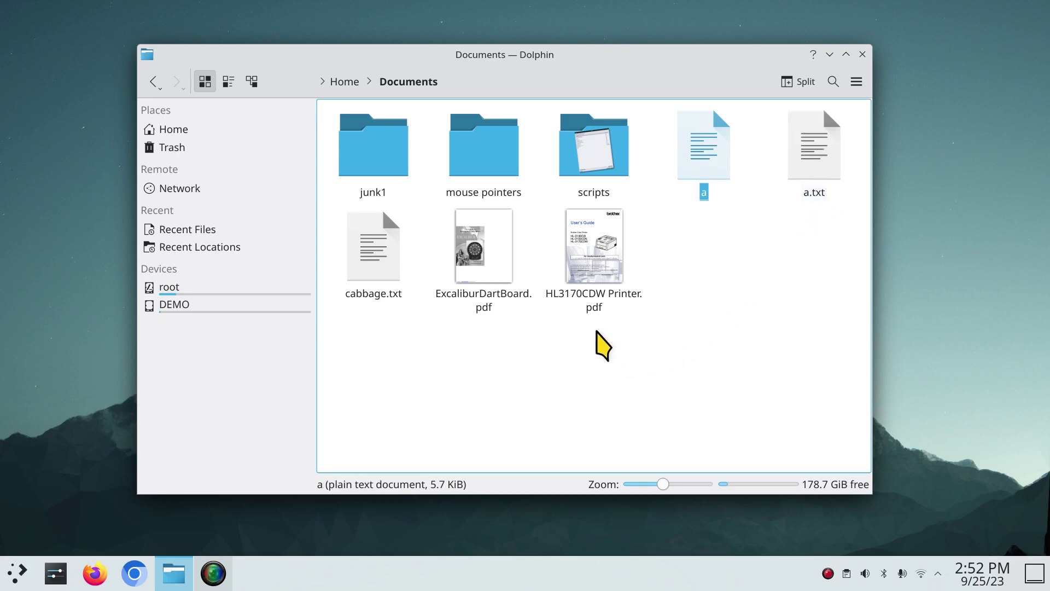
- Open HL3170CDW Printer.pdf from Documents in Okular and toggle its window between maximized and restored, ending maximized
double_click(596, 235)
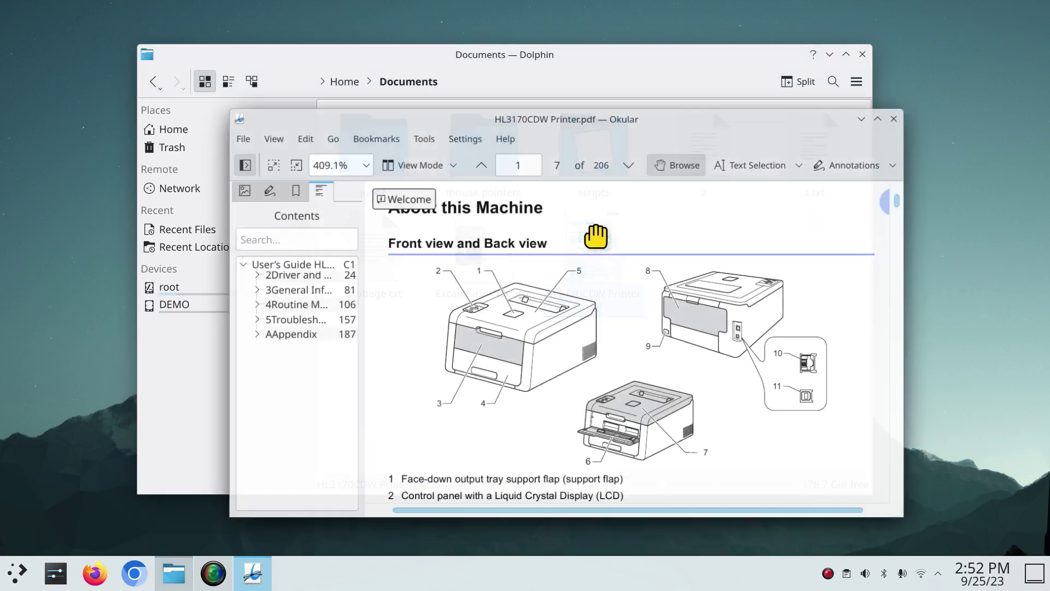
left_click_drag(615, 115, 616, 16)
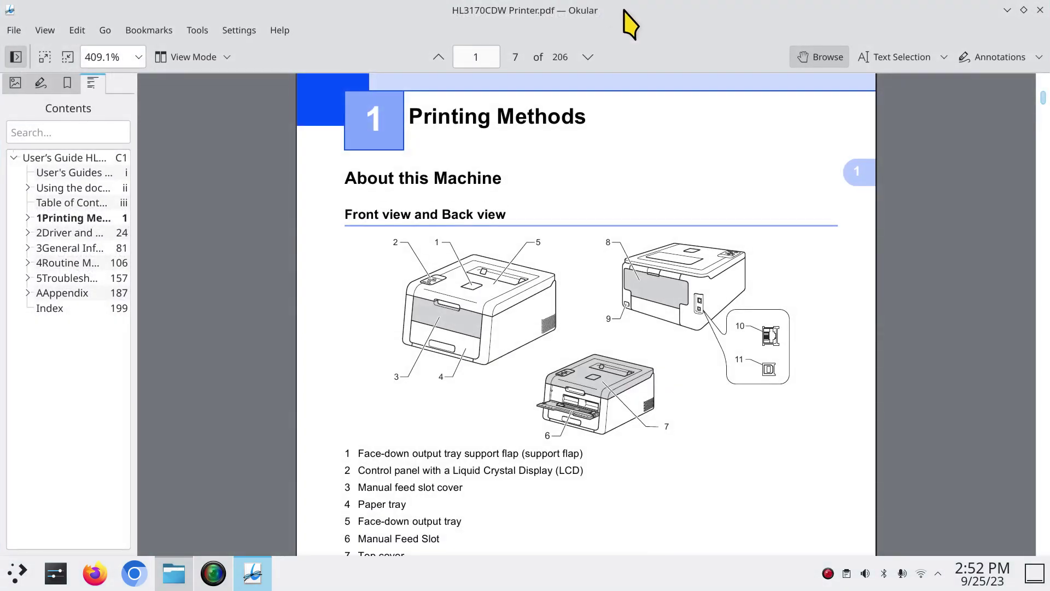
double_click(625, 11)
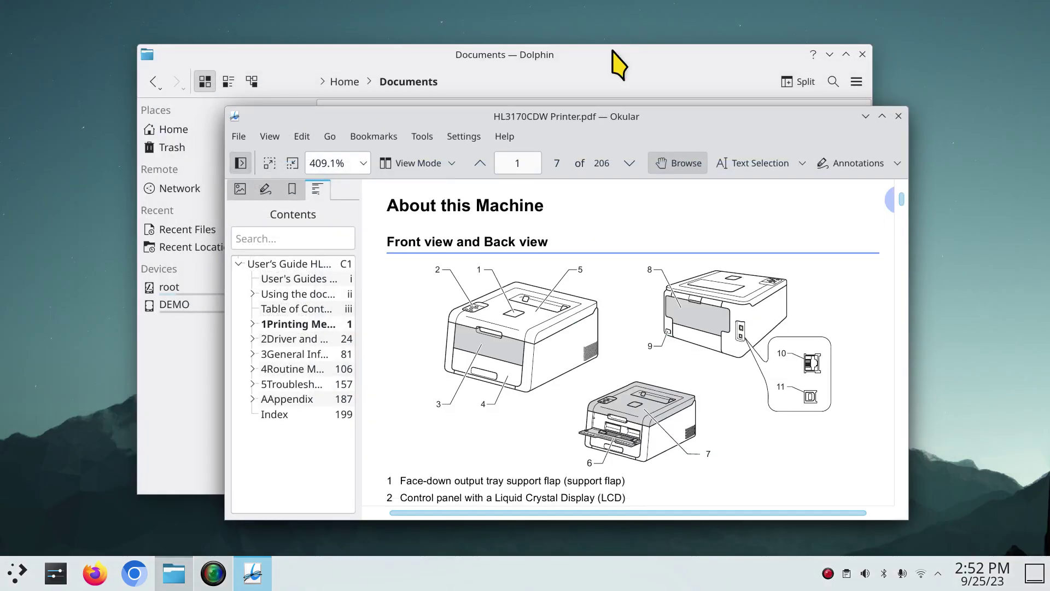
double_click(651, 113)
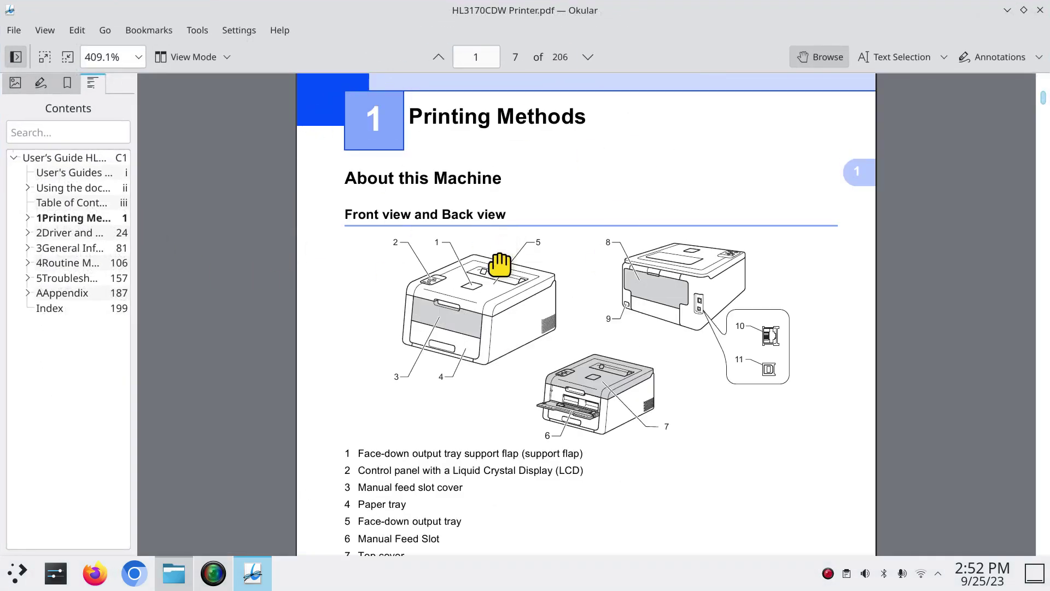
- Review the preset zoom levels and zoom the printer manual in and out between 54.1% and 10,000%
left_click(129, 57)
left_click(139, 57)
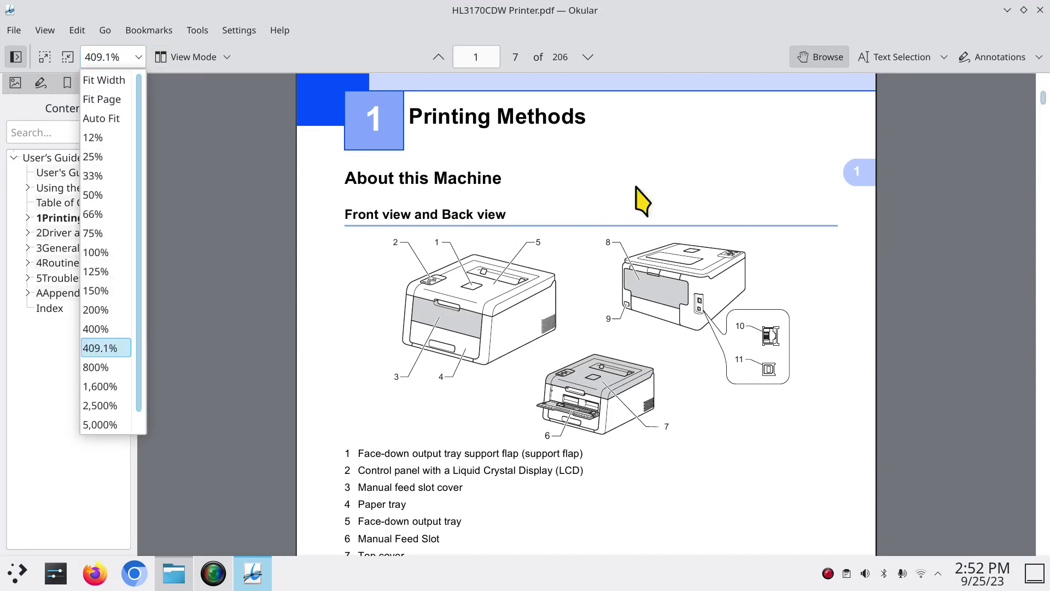
left_click(655, 160)
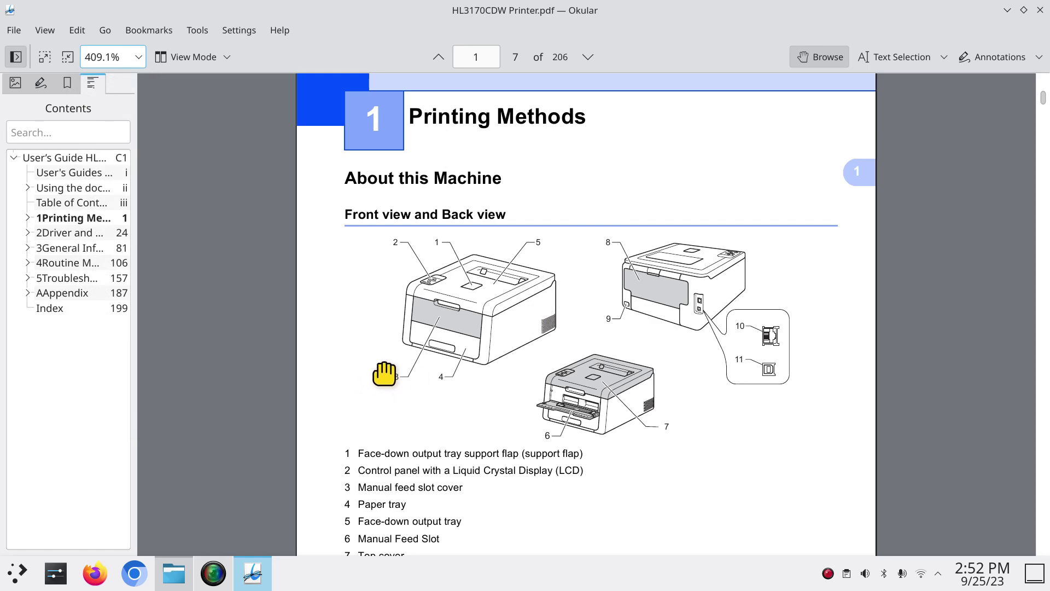
scroll(382, 374, "down", 3)
scroll(385, 373, "down", 2)
scroll(385, 373, "up", 8)
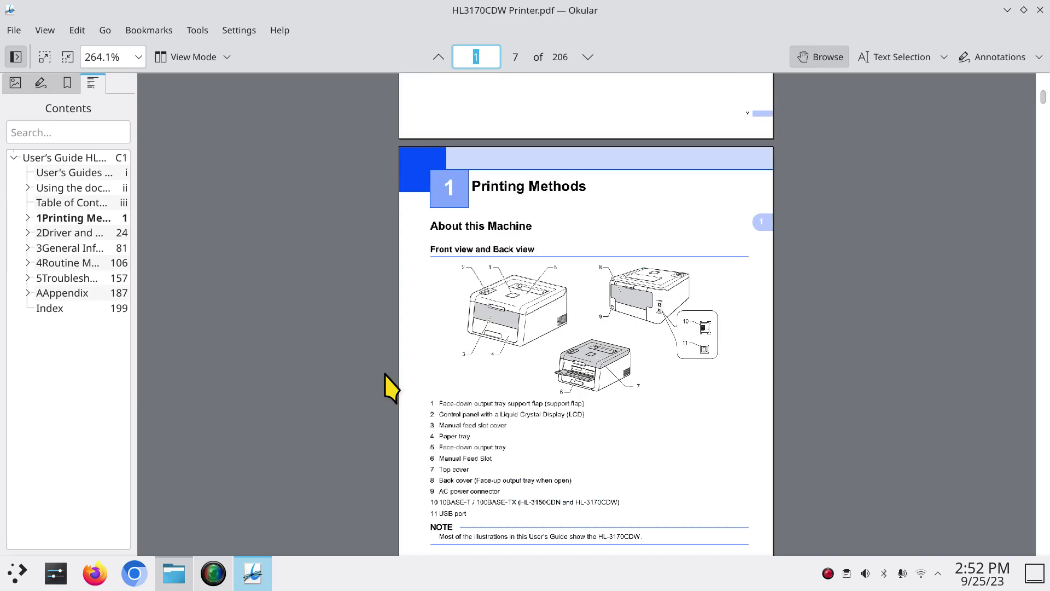
scroll(385, 373, "up", 3)
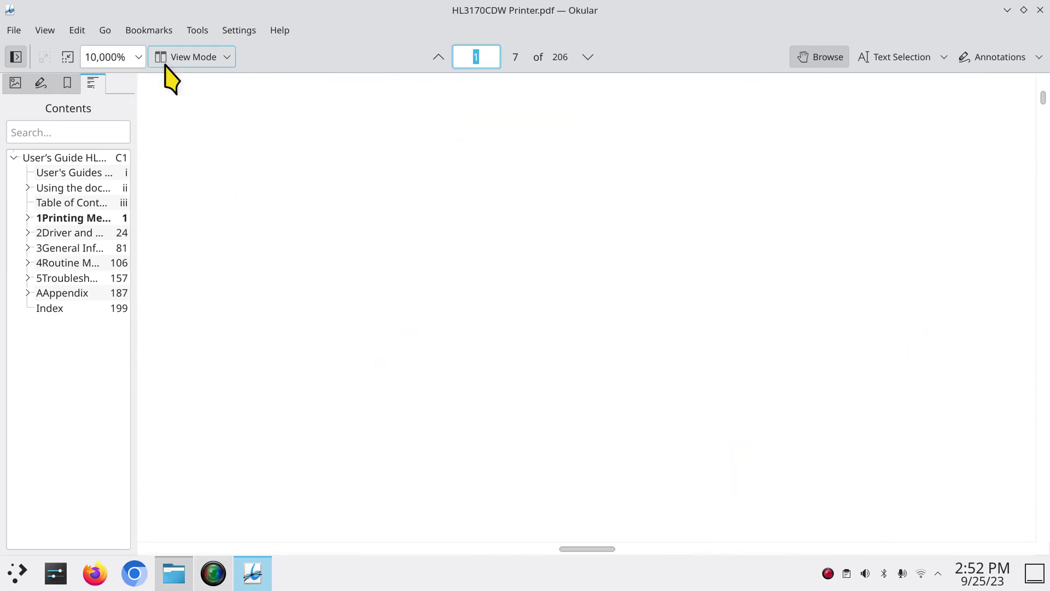
scroll(474, 290, "down", 17)
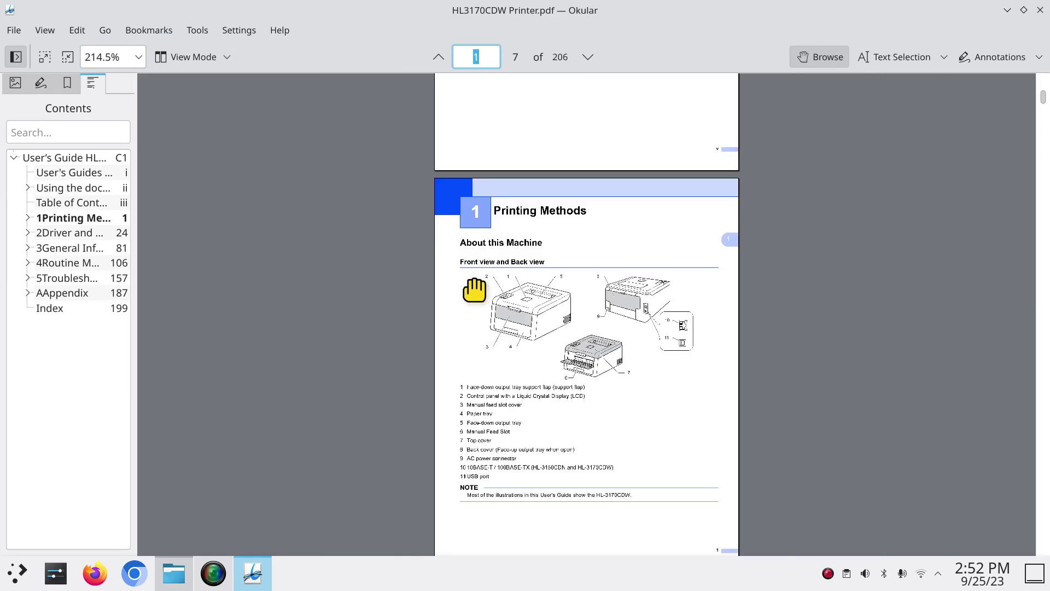
scroll(490, 312, "up", 10)
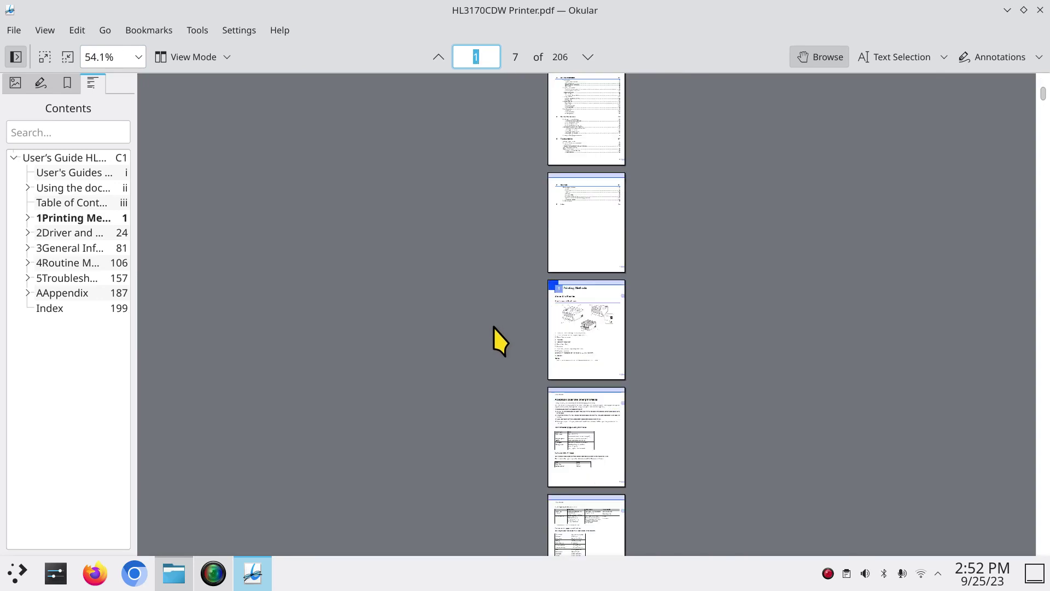
scroll(493, 327, "down", 4)
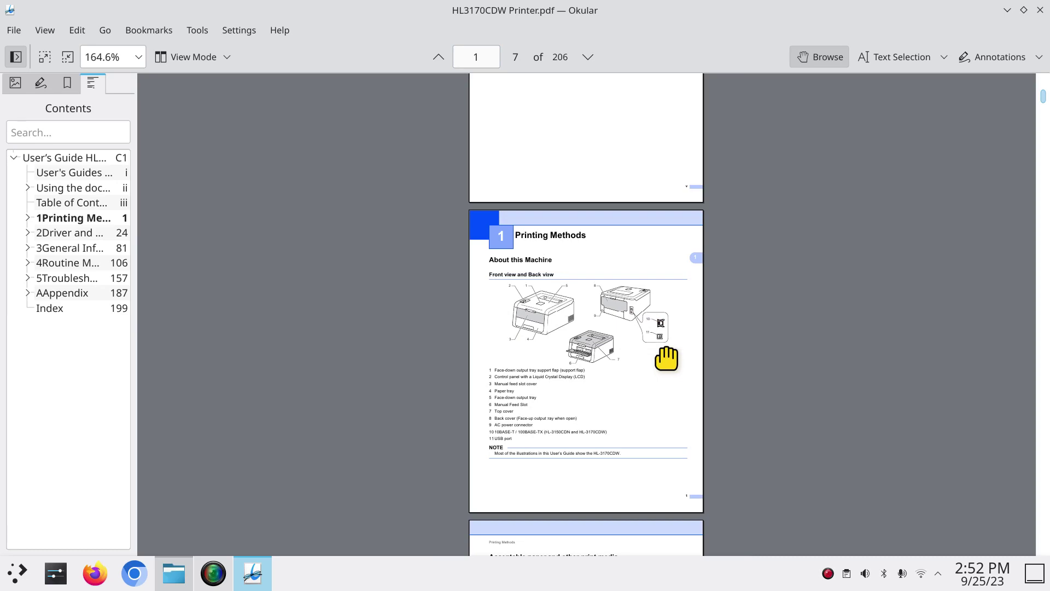
- Zoom the manual to 741.9% and scroll and pan around the Front view and Back view drawings
scroll(668, 370, "up", 15, "ctrl")
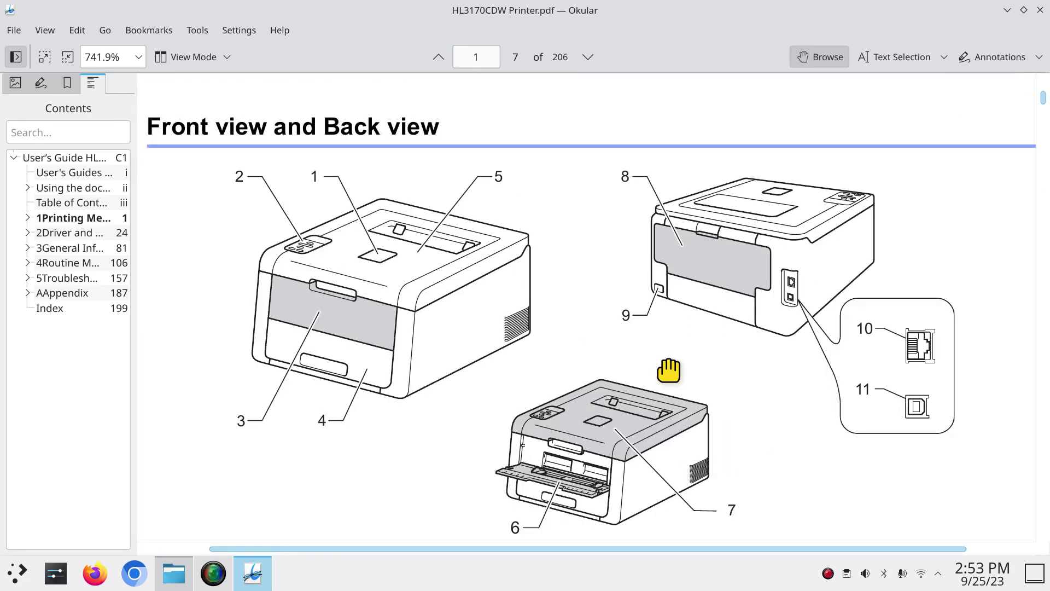
scroll(647, 312, "down", 2)
scroll(646, 313, "up", 2)
scroll(647, 314, "up", 2)
scroll(646, 314, "down", 2)
scroll(647, 313, "up", 10)
scroll(646, 313, "down", 8)
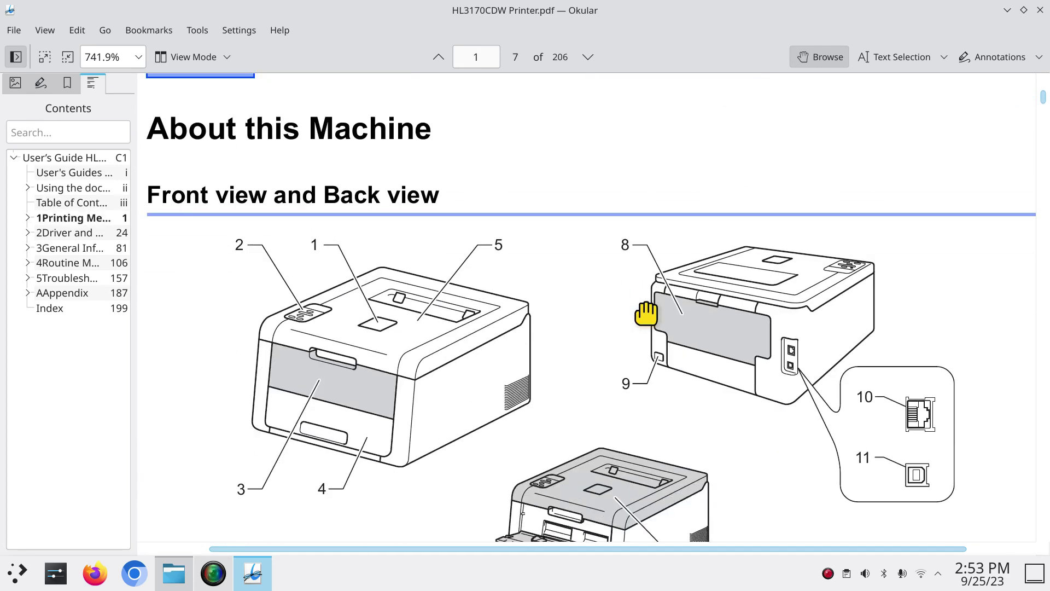
left_click_drag(626, 298, 646, 288)
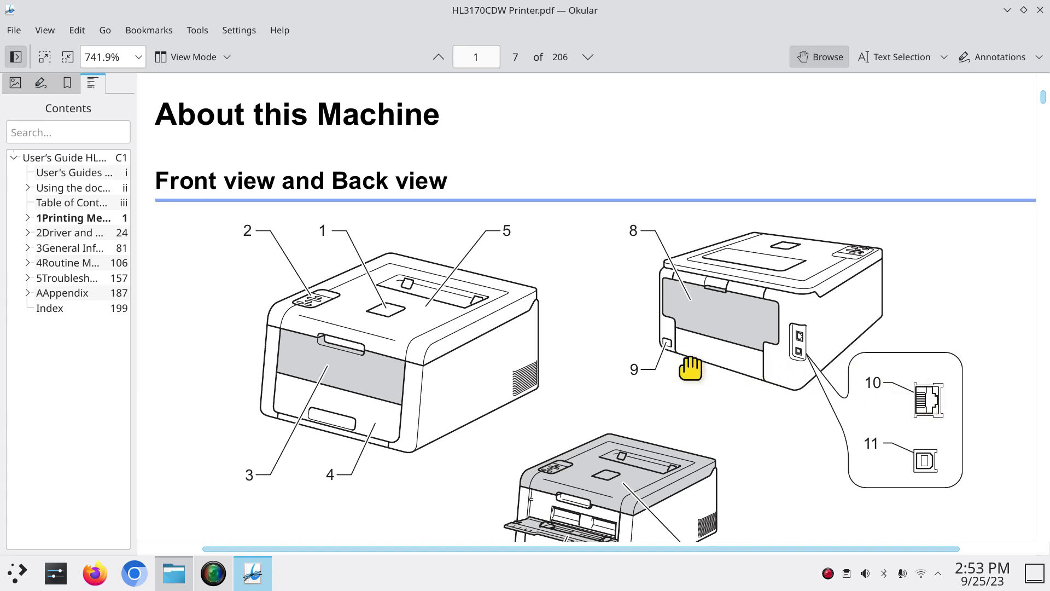
- Zoom the manual out to 143% and browse back and forth between pages 1 and 2
scroll(683, 363, "down", 5, "ctrl")
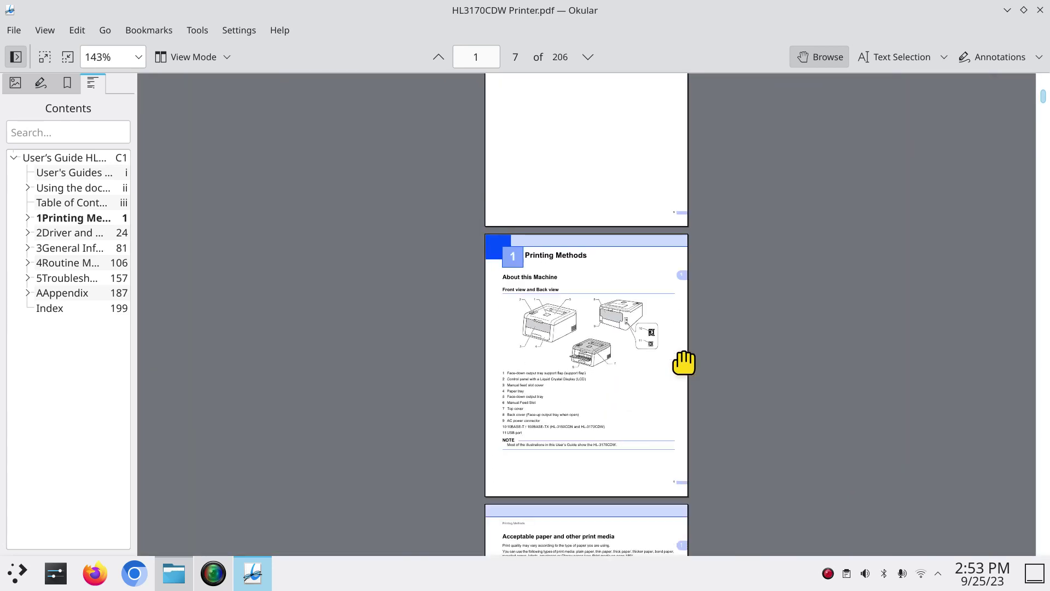
left_click_drag(628, 412, 631, 168)
scroll(631, 163, "up", 5)
scroll(631, 163, "down", 5)
scroll(631, 163, "down", 1)
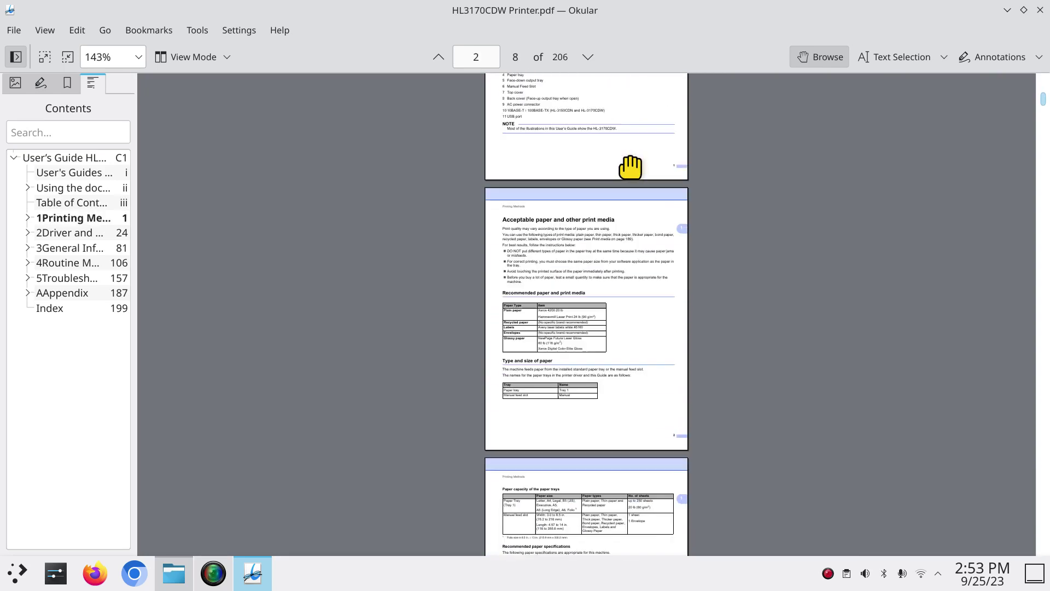
scroll(631, 164, "up", 3)
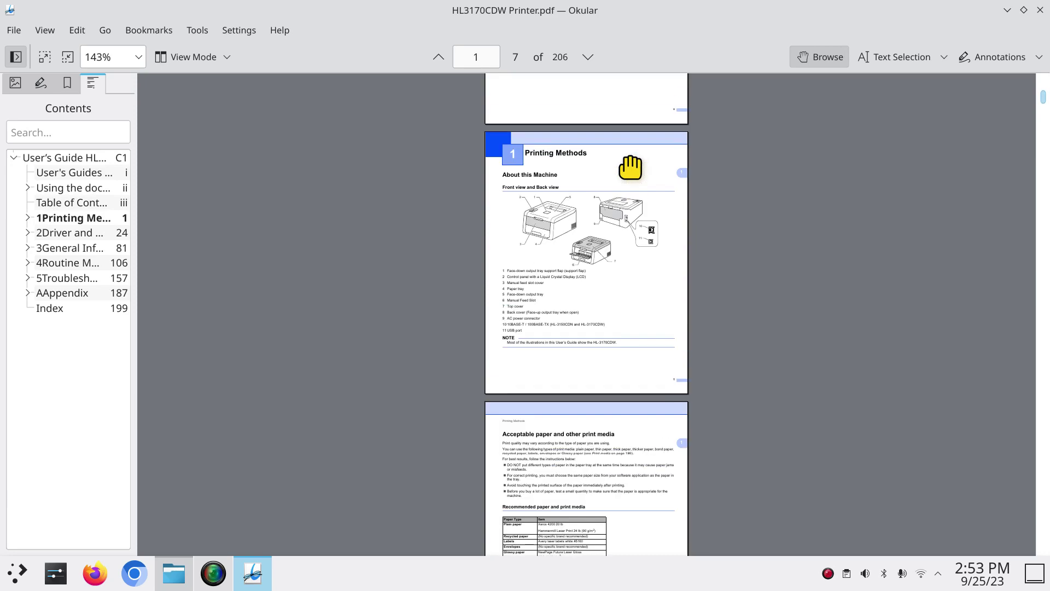
- Restore and close the manual's window, and minimize the file manager with the Home folder displayed
left_click_drag(620, 11, 629, 68)
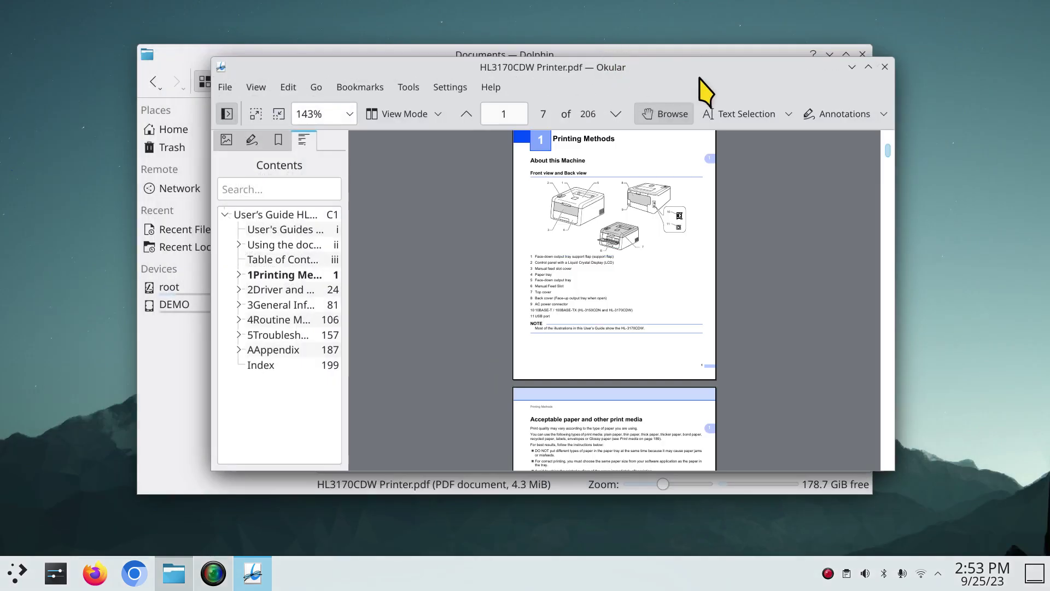
left_click(885, 66)
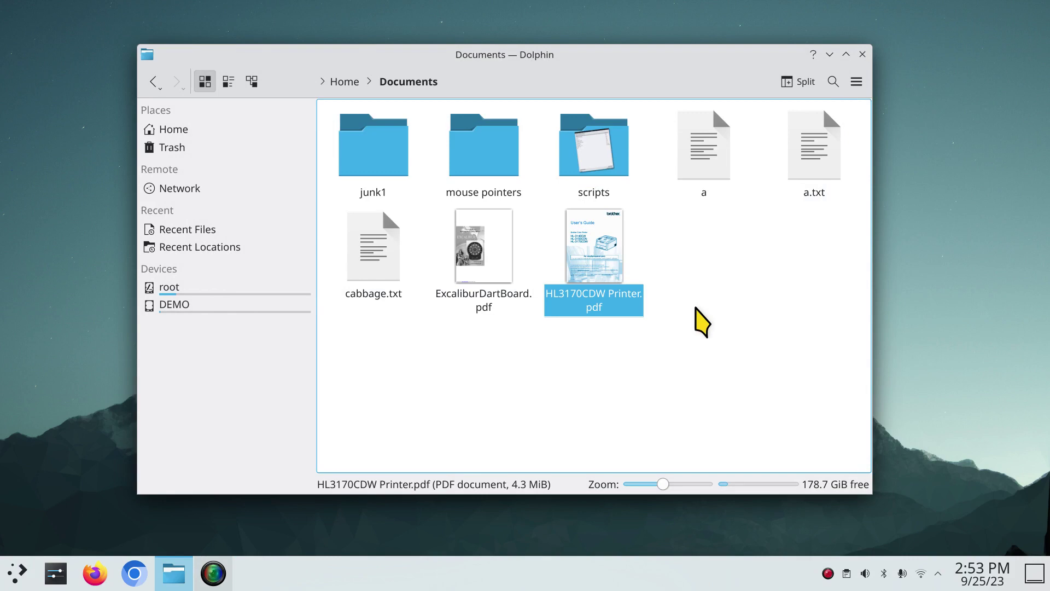
left_click(167, 132)
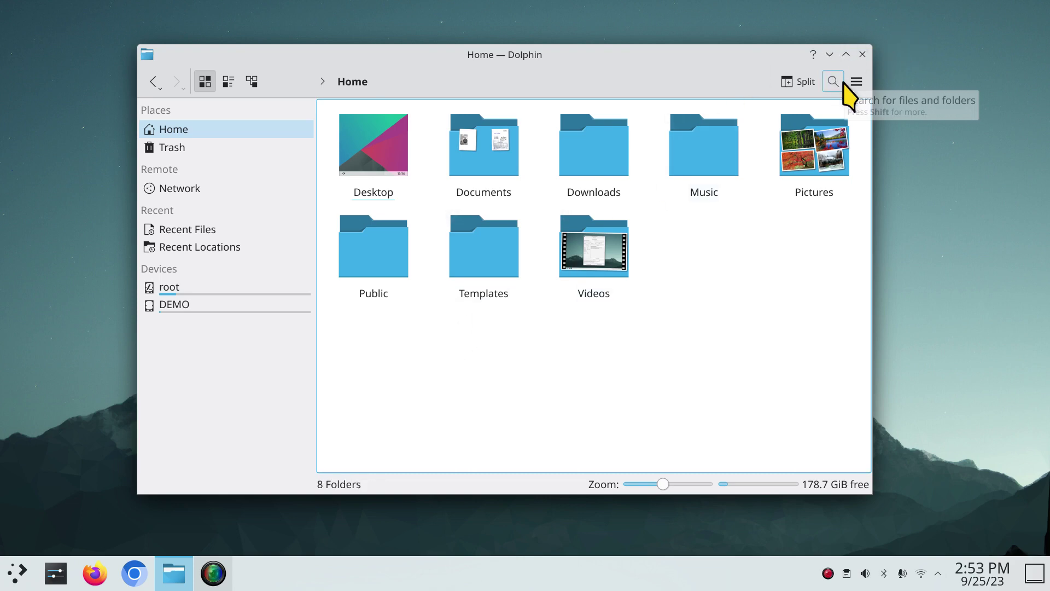
left_click(830, 54)
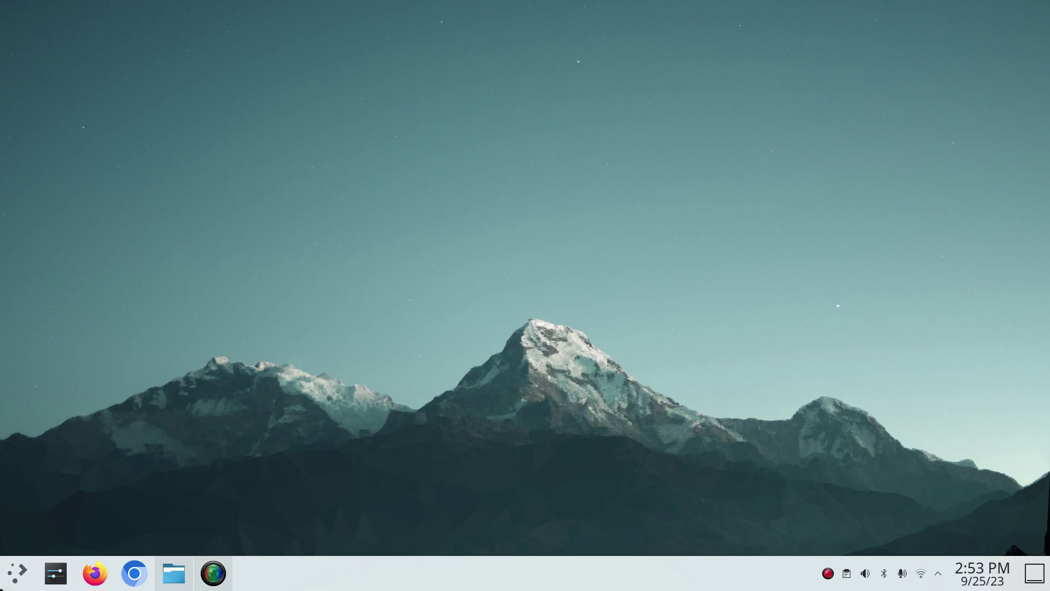
- Switch the start menu to the Application Dashboard alternative and briefly view the full-screen launcher
right_click(18, 572)
left_click(44, 511)
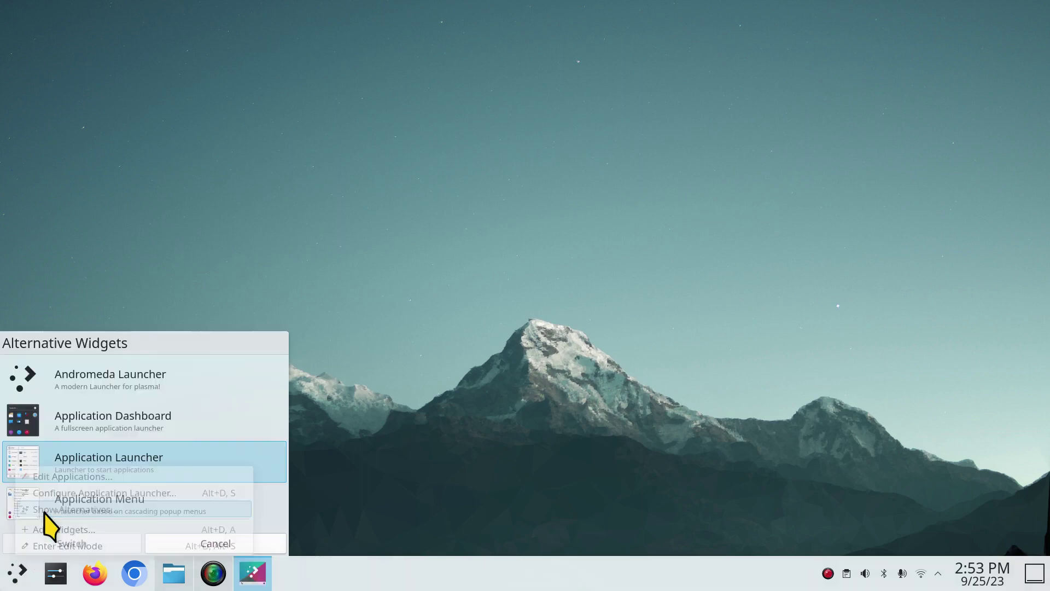
left_click(89, 421)
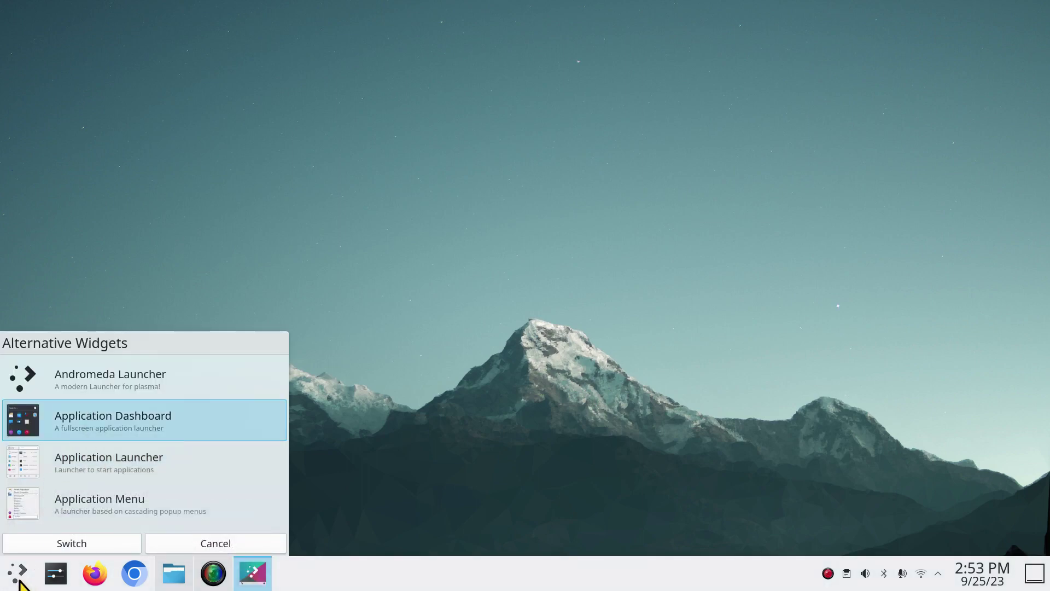
left_click(41, 541)
left_click(11, 571)
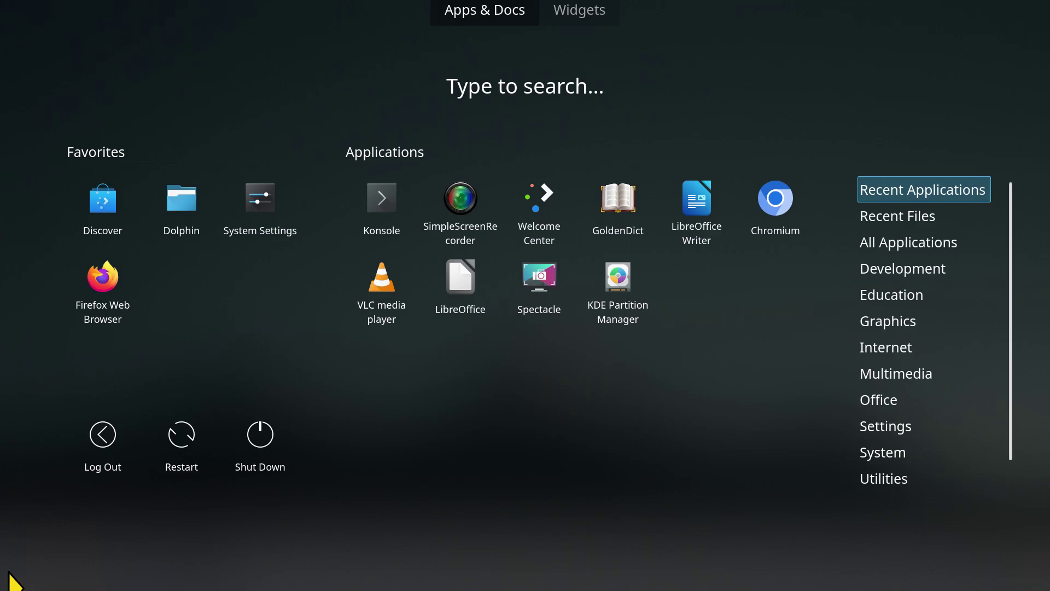
left_click(10, 574)
right_click(8, 574)
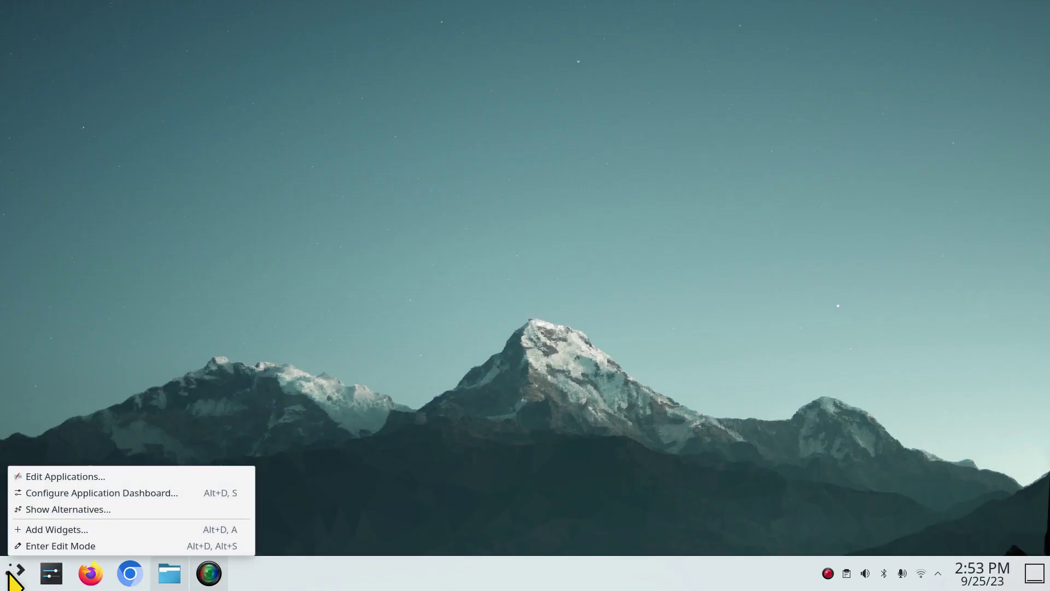
left_click(71, 512)
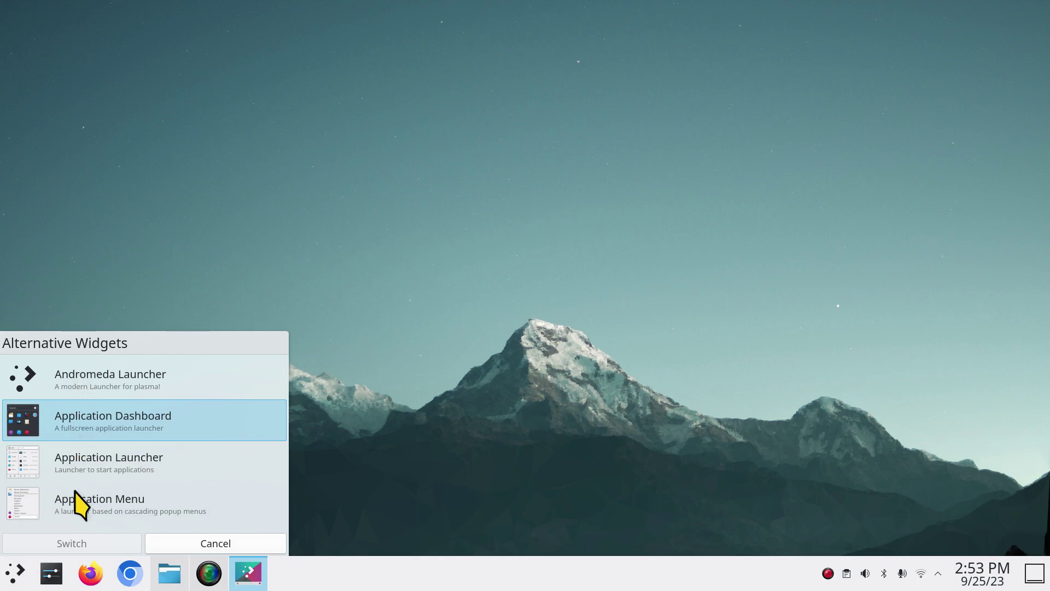
left_click(240, 544)
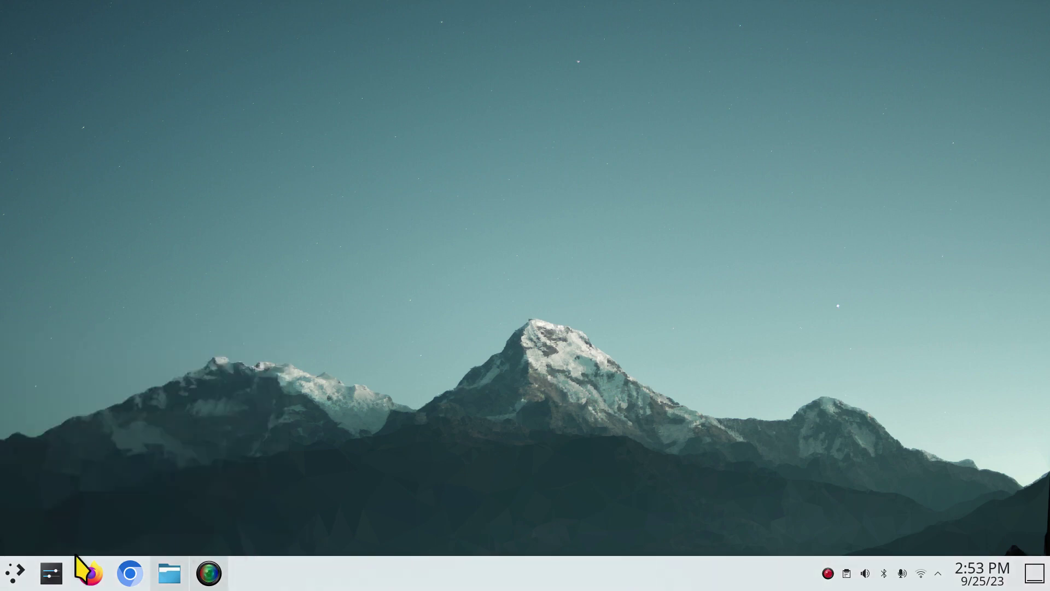
- Switch the start menu to the Application Launcher alternative and open it
right_click(22, 577)
left_click(54, 508)
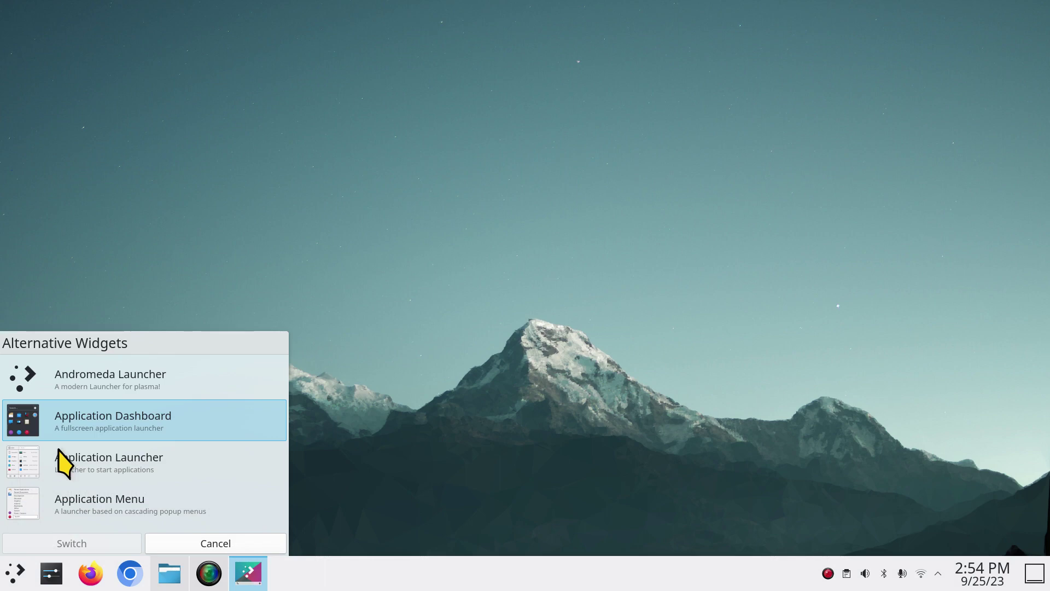
left_click(62, 471)
left_click(54, 544)
left_click(16, 573)
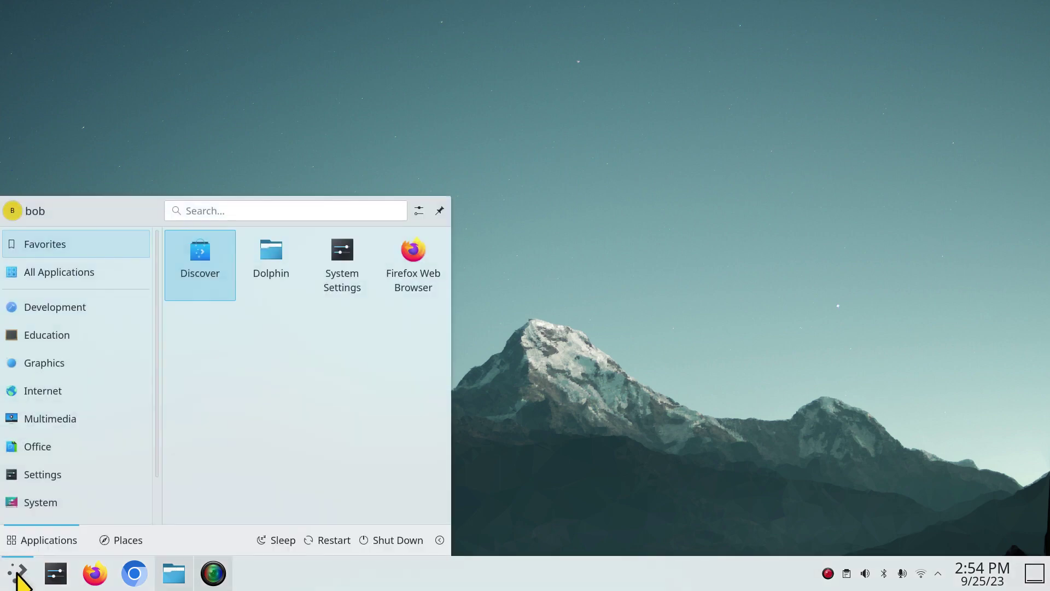
- Switch the start menu to the Application Menu alternative, and bring up its shutdown screen and cancel it
right_click(17, 574)
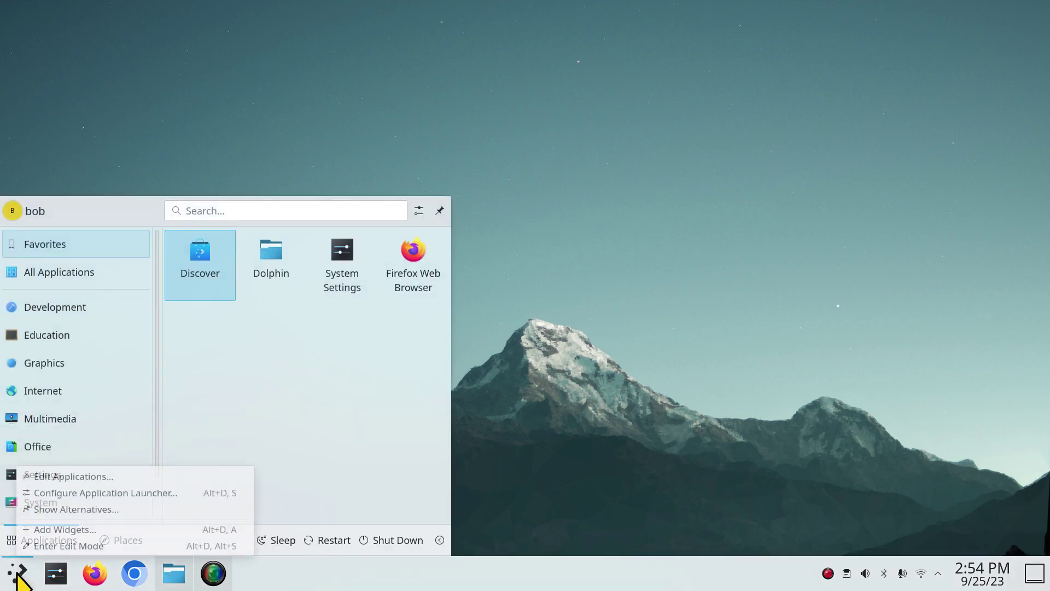
left_click(50, 509)
left_click(59, 505)
left_click(42, 543)
left_click(16, 573)
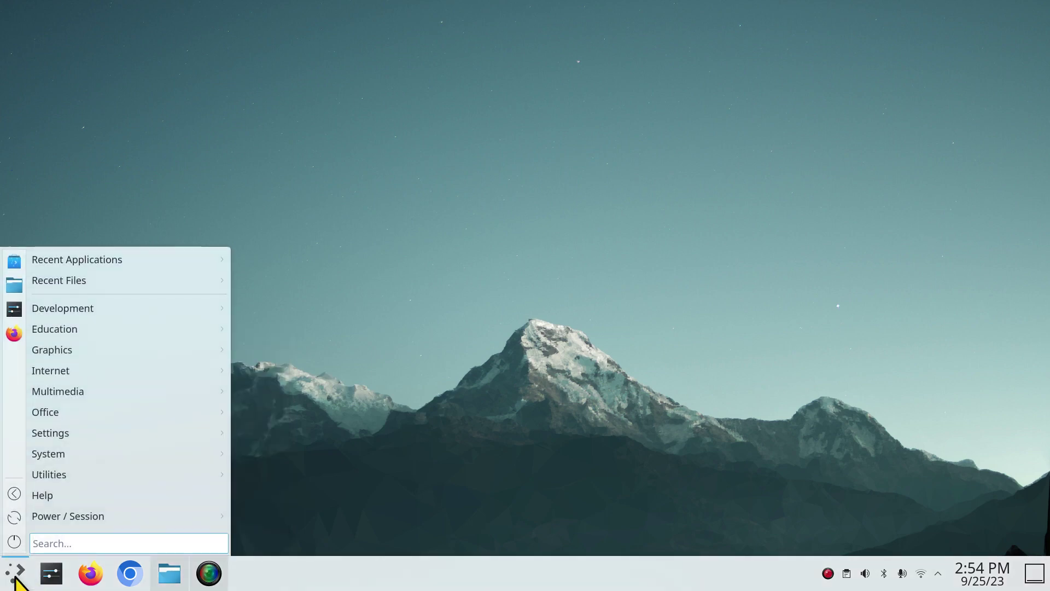
left_click(14, 540)
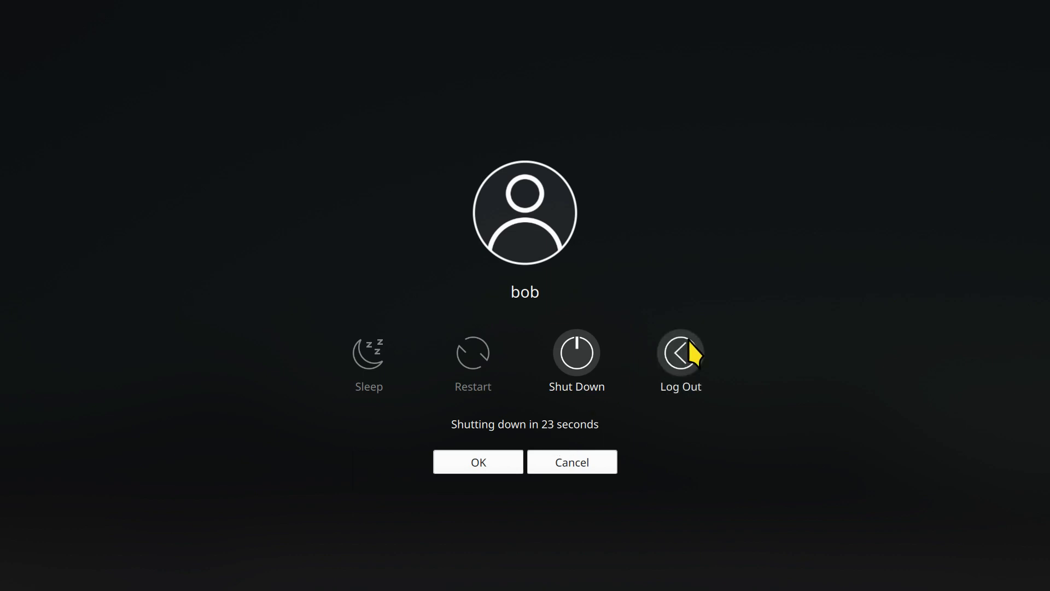
left_click(567, 462)
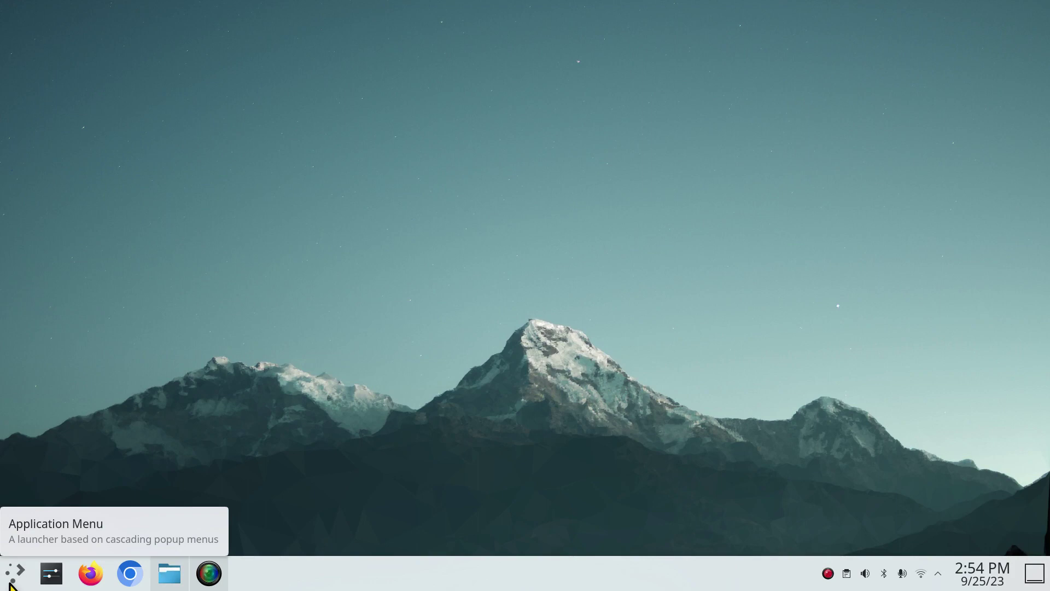
- Change the start menu from the cascading Application Menu back to the Application Launcher
left_click(10, 585)
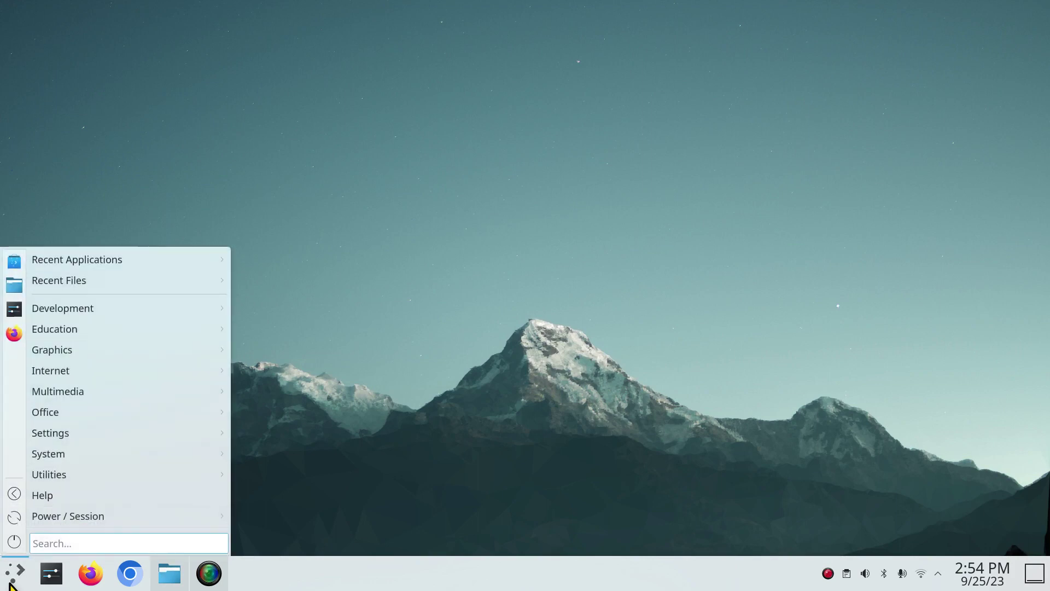
right_click(10, 585)
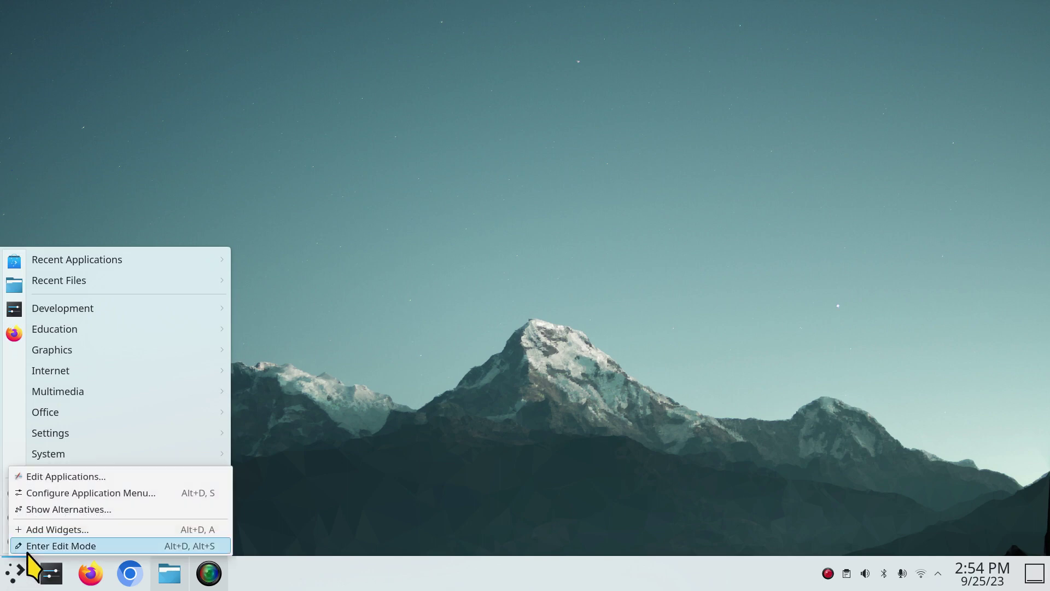
left_click(41, 512)
left_click(82, 473)
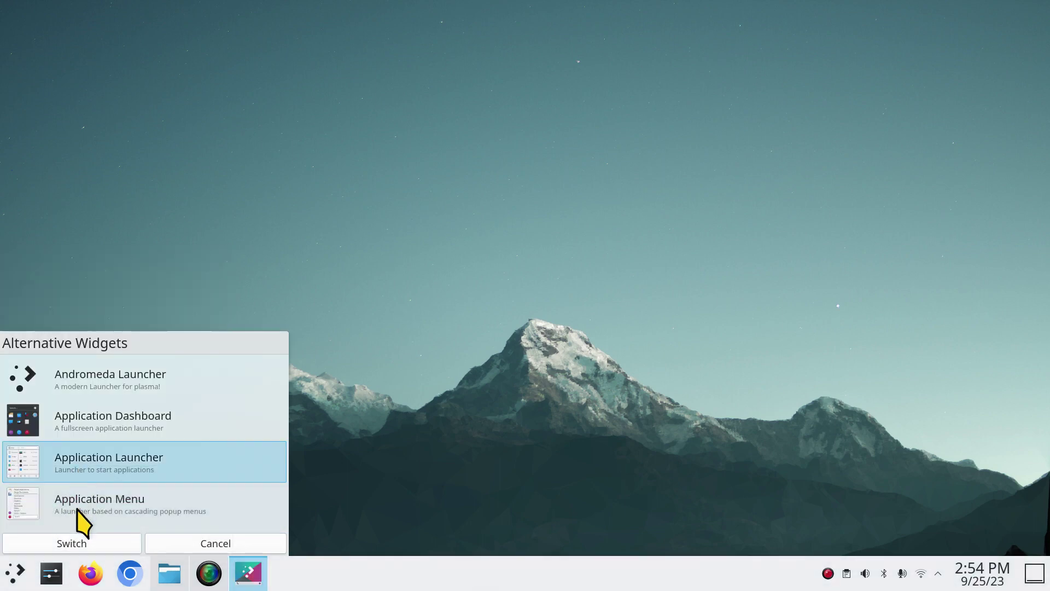
left_click(70, 542)
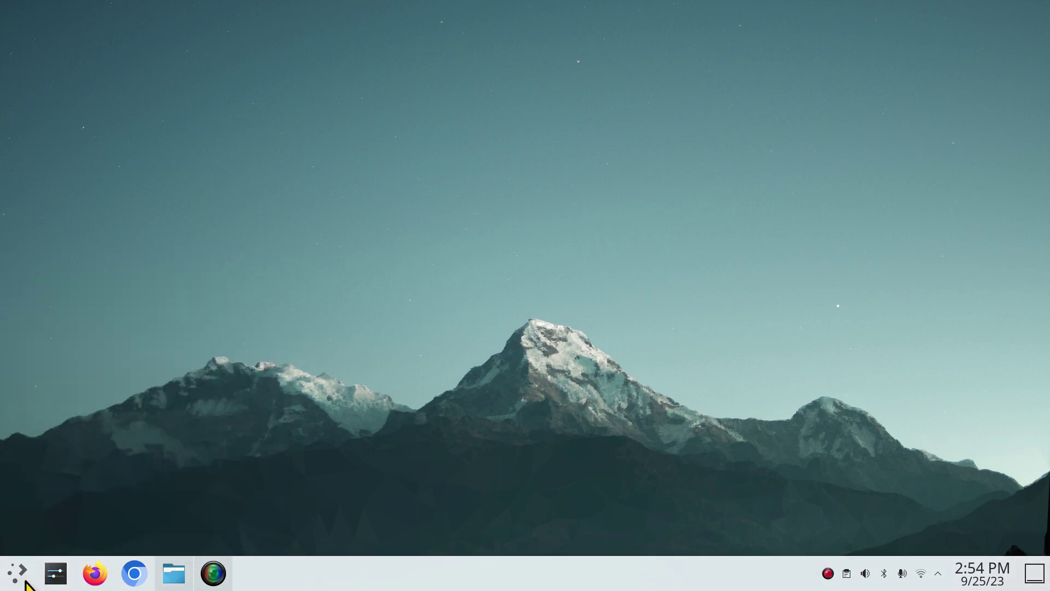
- Open the Global Theme page in System Settings, and view the downloadable global themes and close that window
left_click(55, 573)
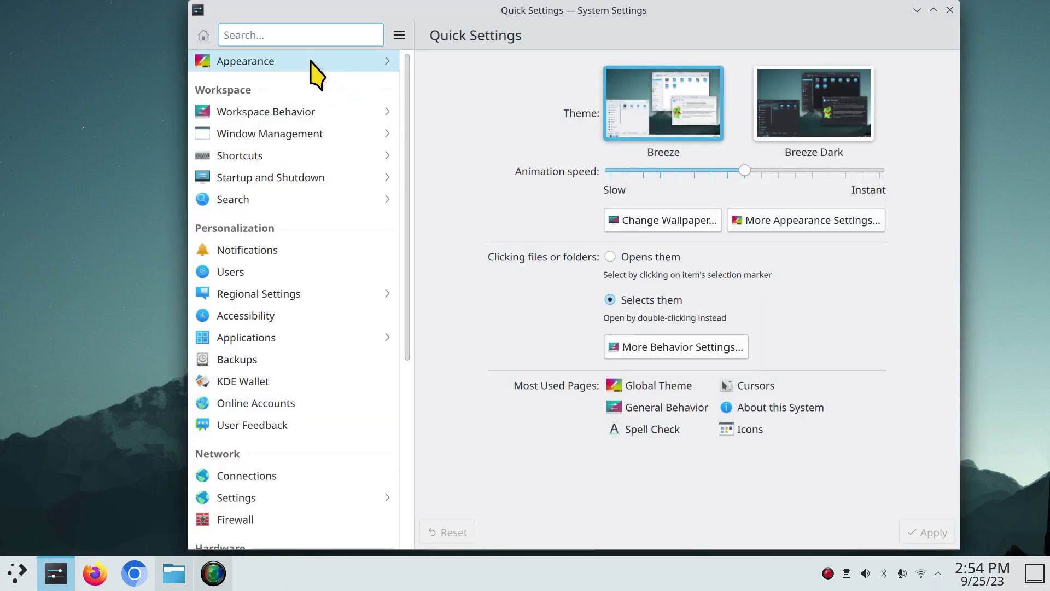
left_click(307, 65)
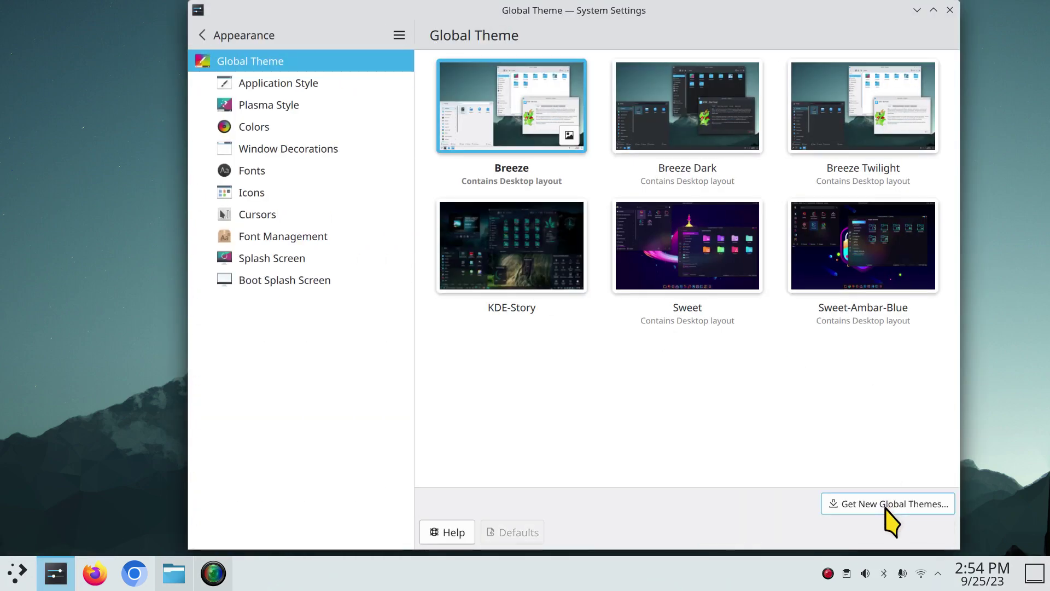
left_click(886, 504)
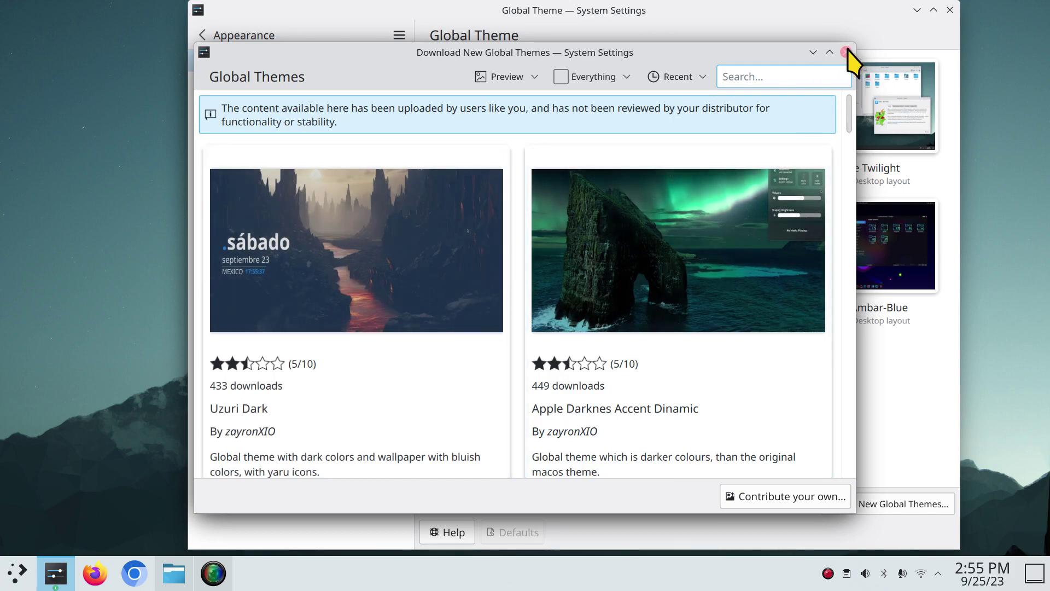
left_click(846, 52)
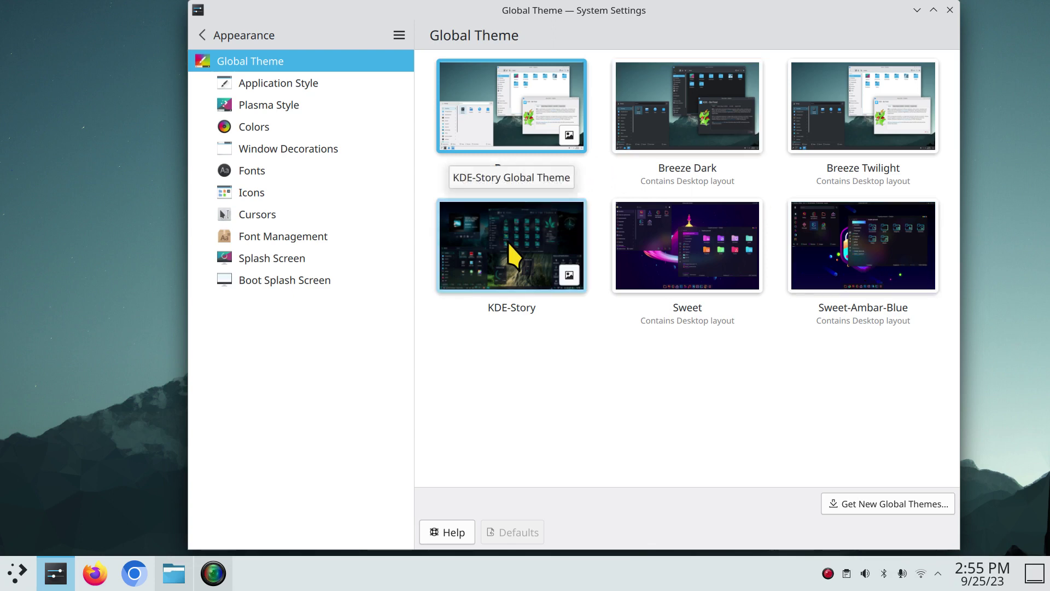
- Examine the installed cursor and icon themes, and return to the Global Theme page
left_click(287, 228)
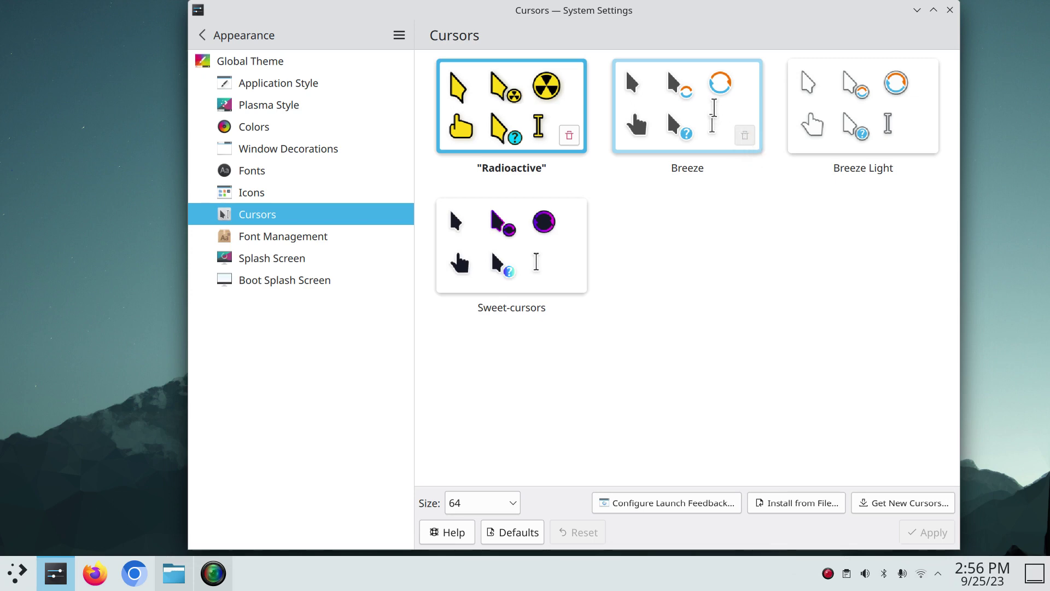
left_click(263, 198)
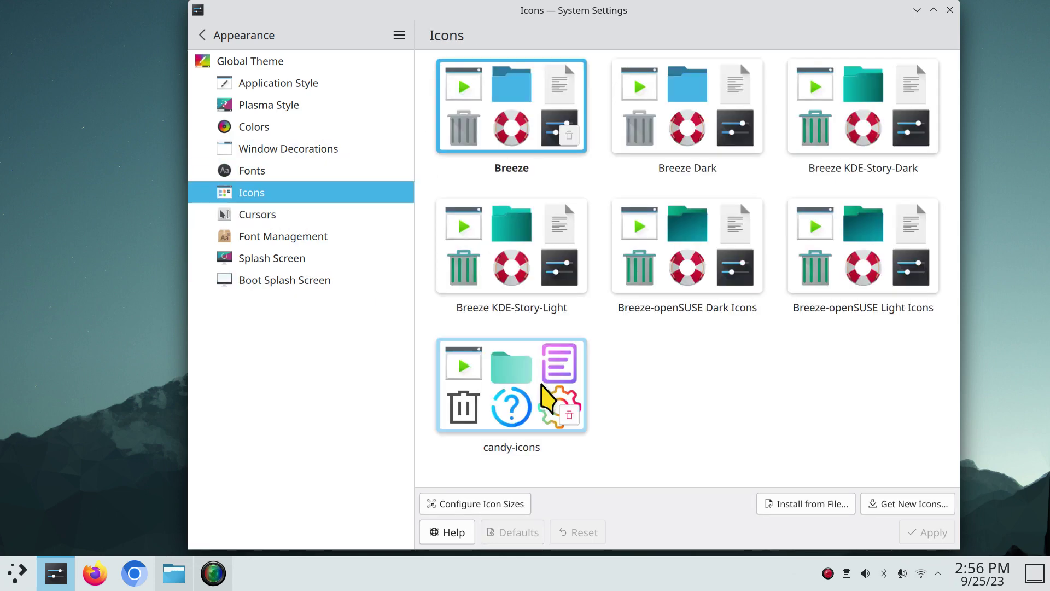
left_click(250, 62)
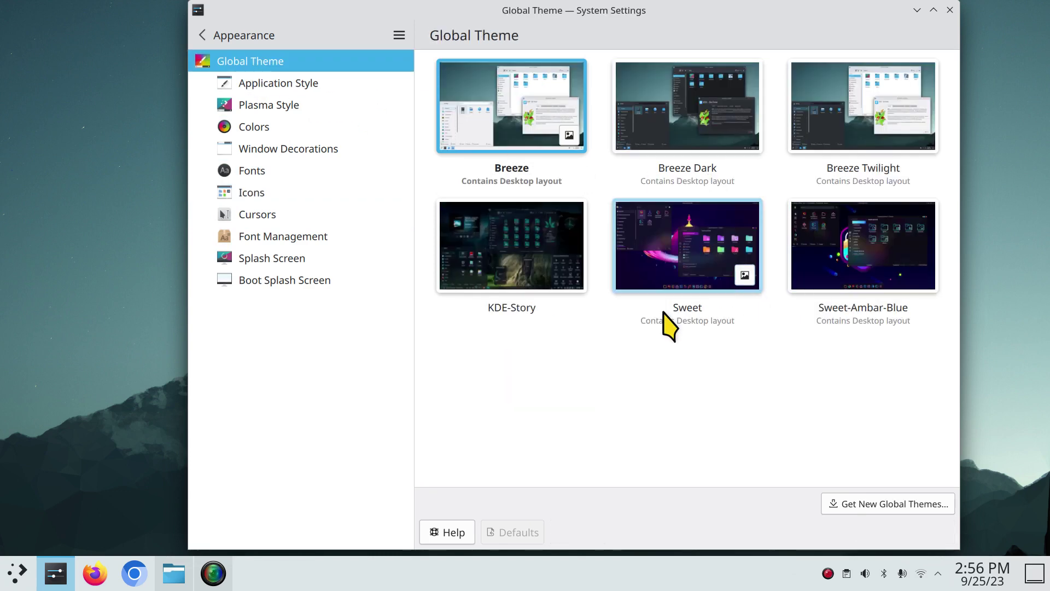
- View the apply options of the Sweet global theme, cancel them, and close System Settings with the changes discarded
left_click(665, 246)
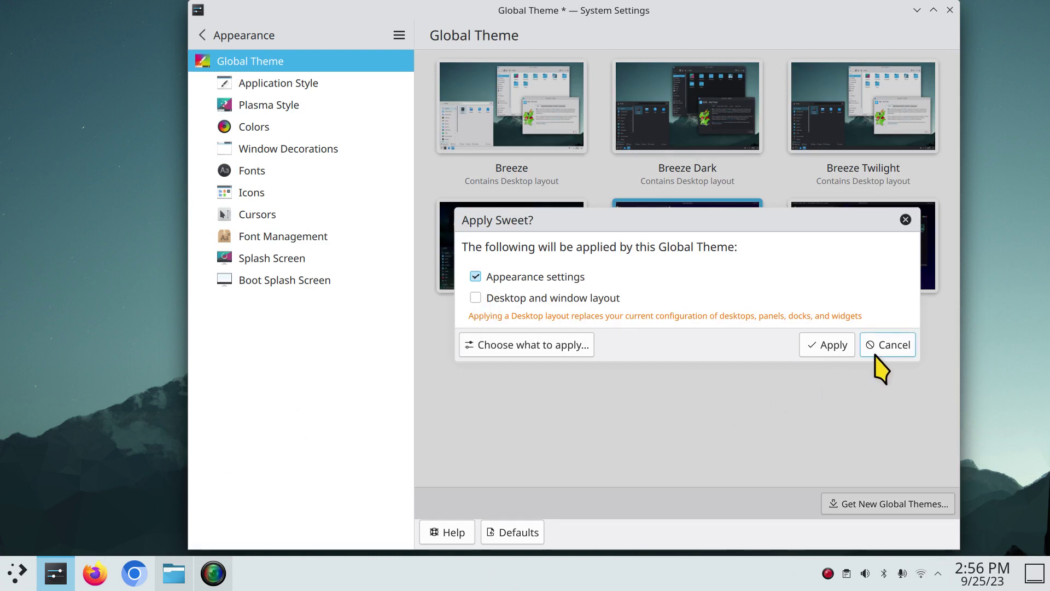
left_click(888, 345)
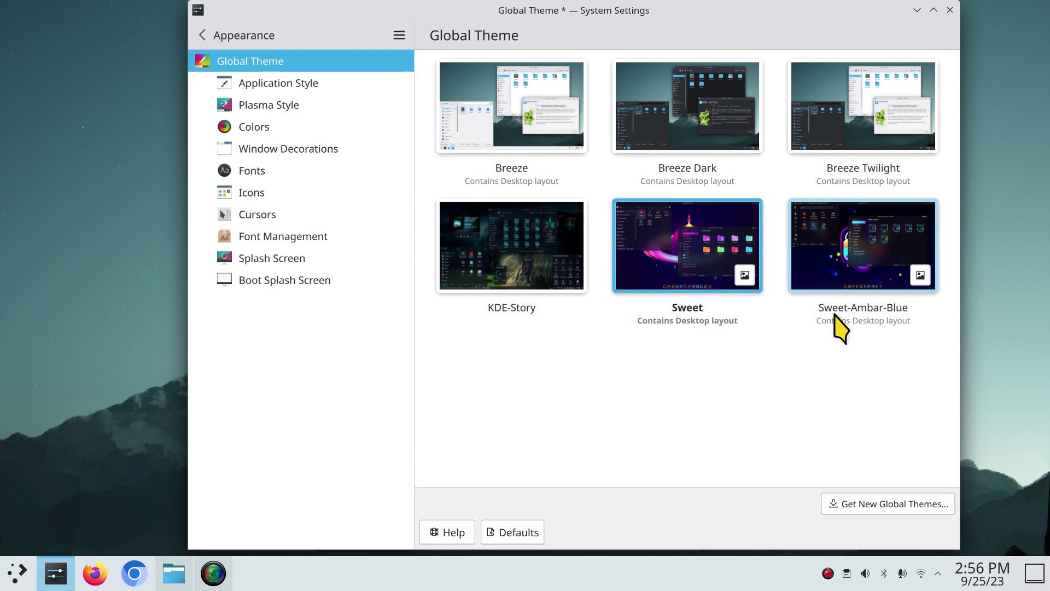
left_click(950, 10)
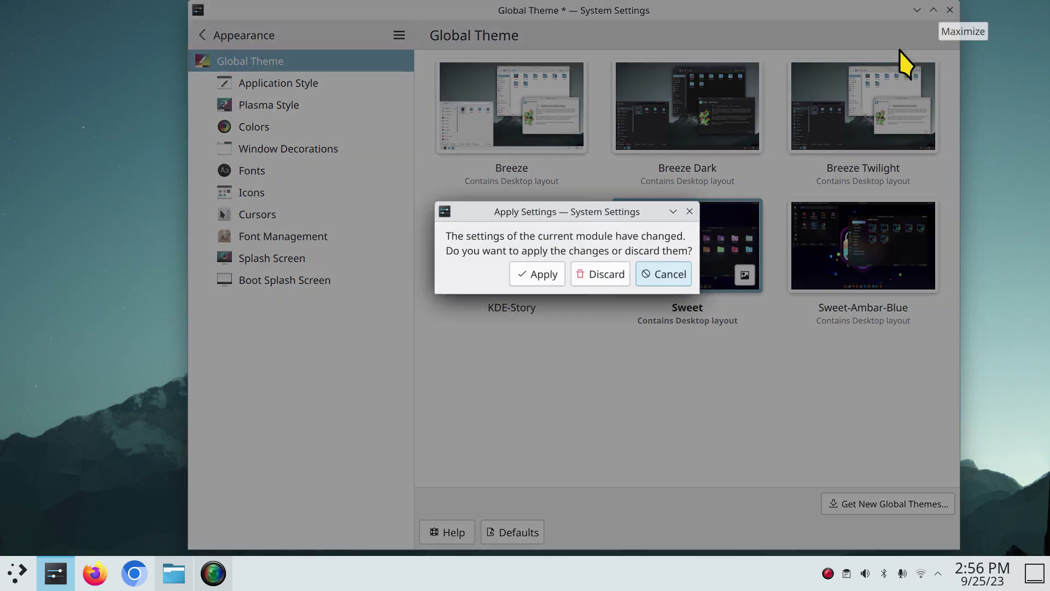
left_click(596, 278)
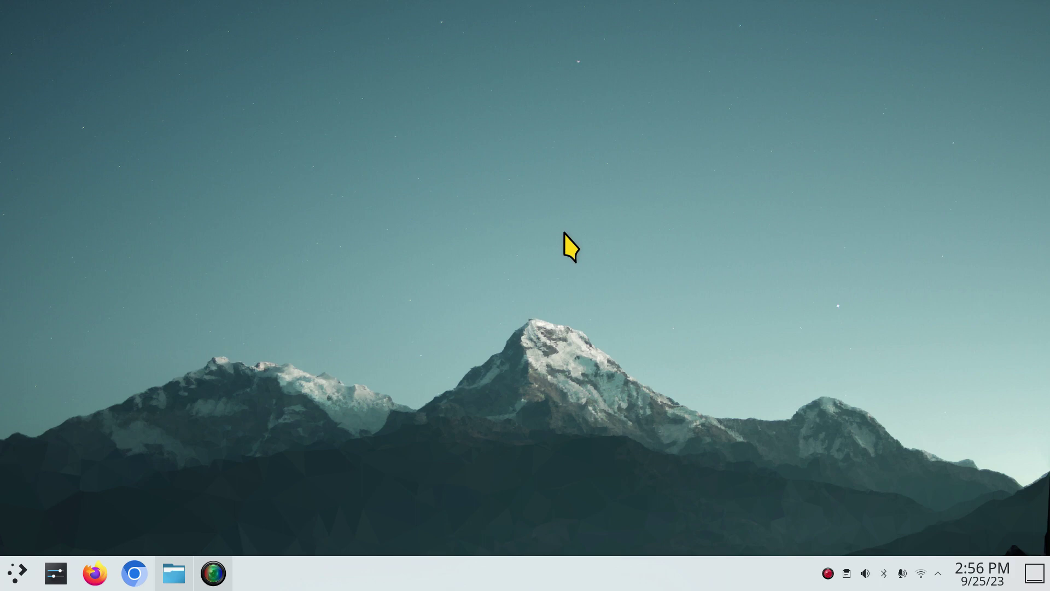
- Launch System Settings through a desktop search for "se" and show the Appearance settings' Global Theme page
type("se")
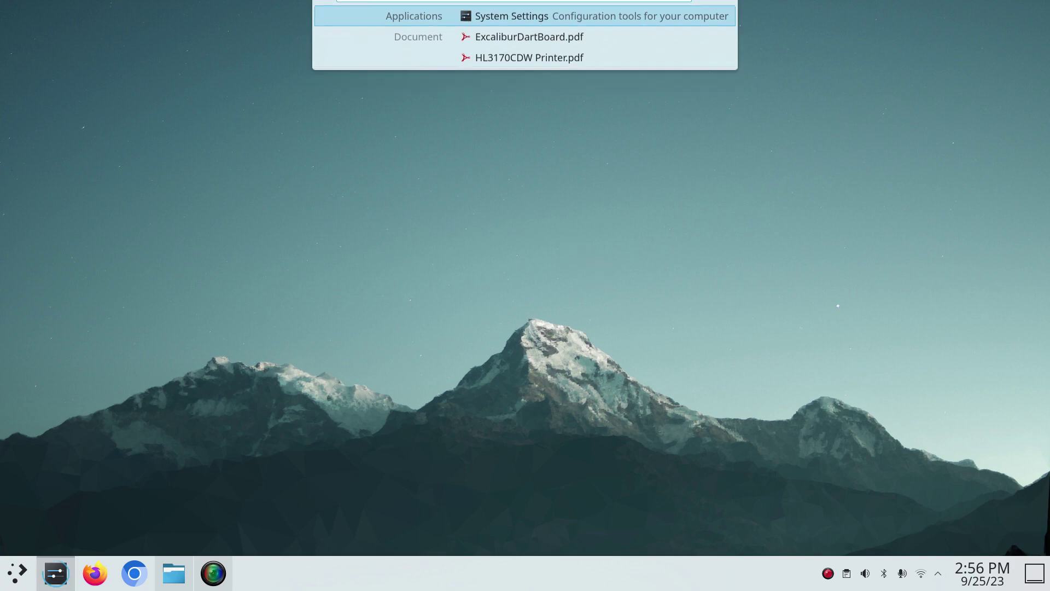
key("Return")
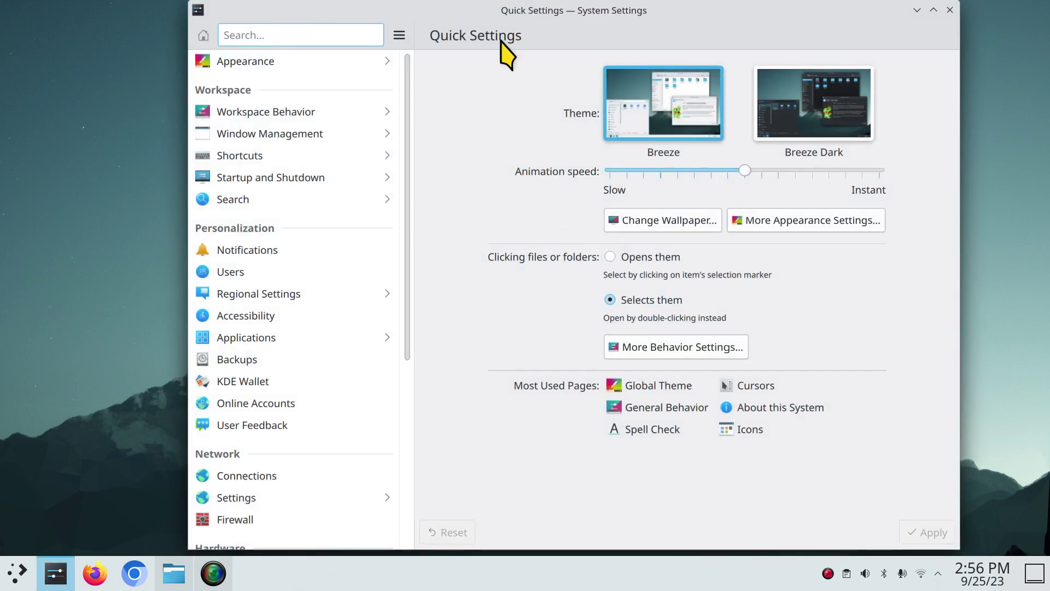
left_click(302, 65)
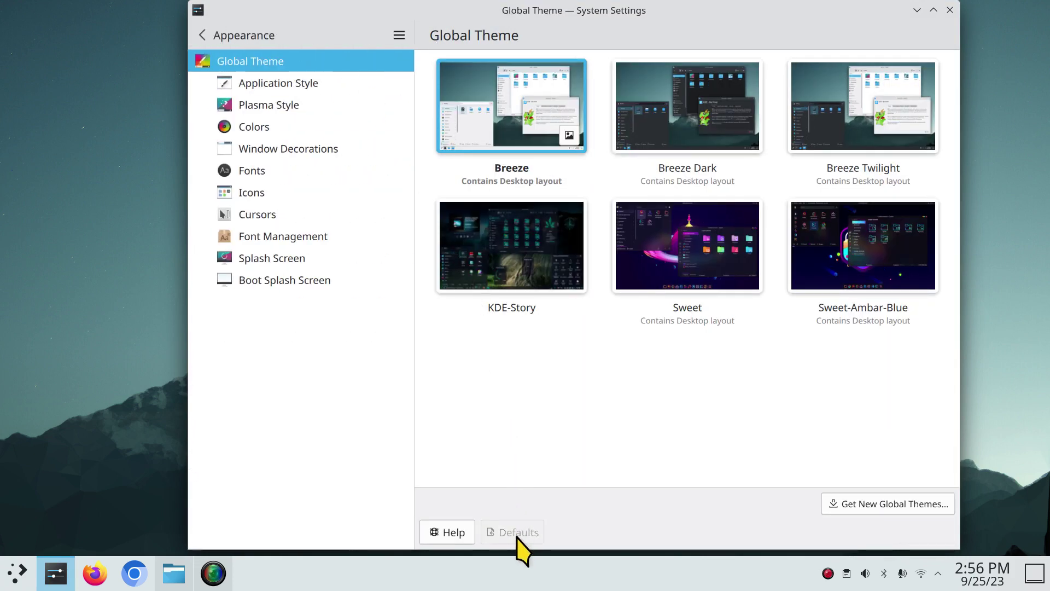
- View the apply options of the Breeze Dark global theme, dismiss them, and close System Settings with the changes discarded
left_click(680, 123)
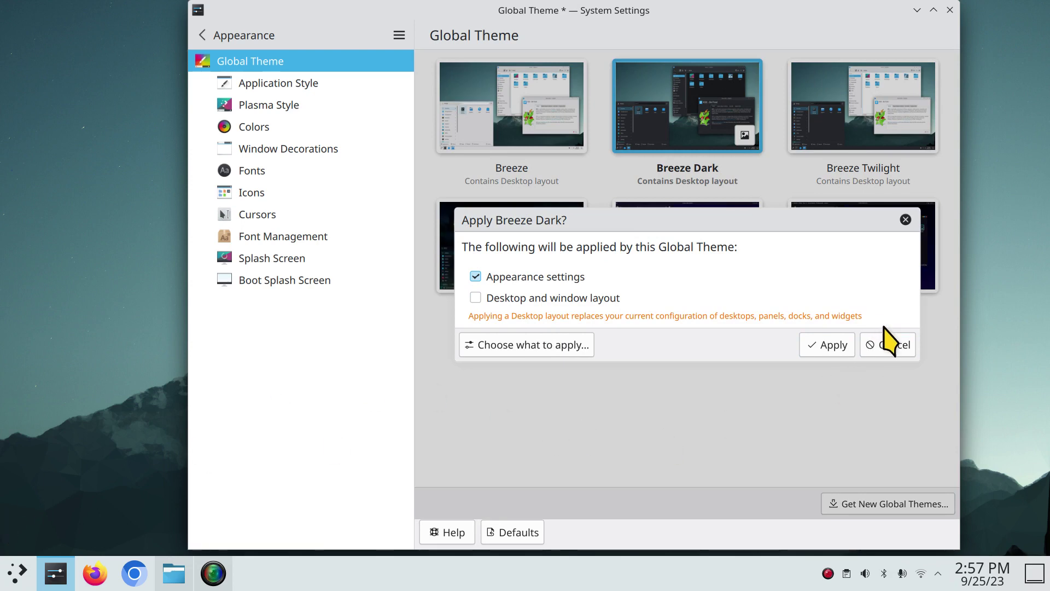
left_click(905, 220)
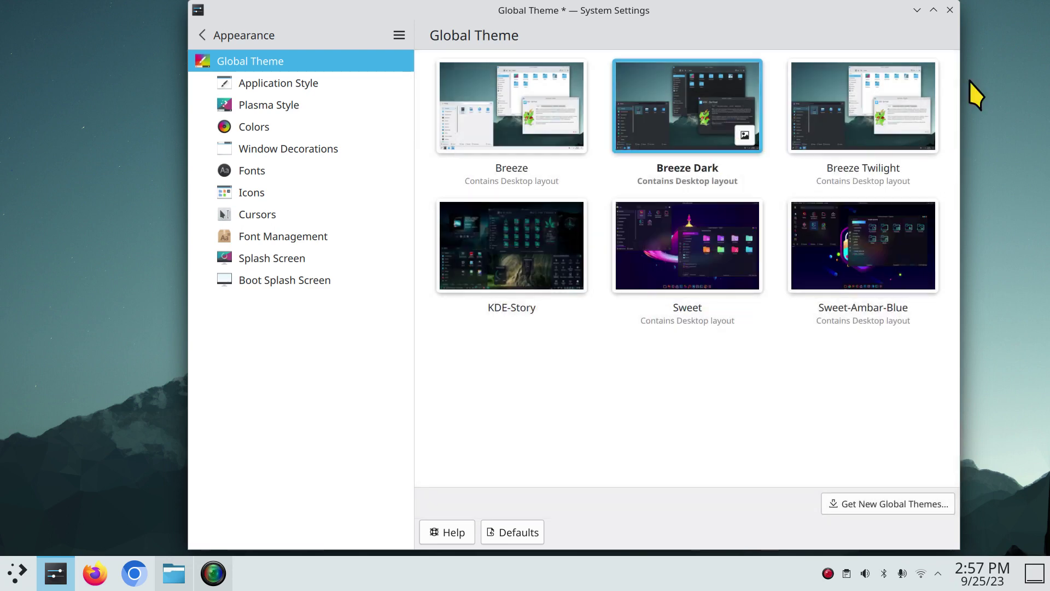
left_click(950, 11)
left_click(591, 280)
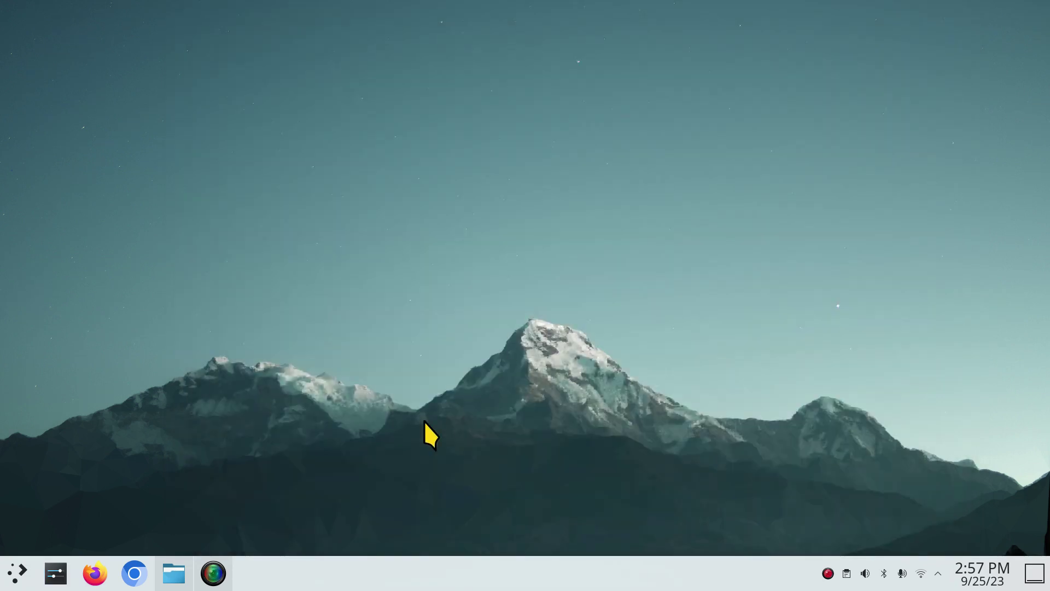
- Bring back the minimized file manager window, maximize it, and restore it to its smaller size
left_click(173, 573)
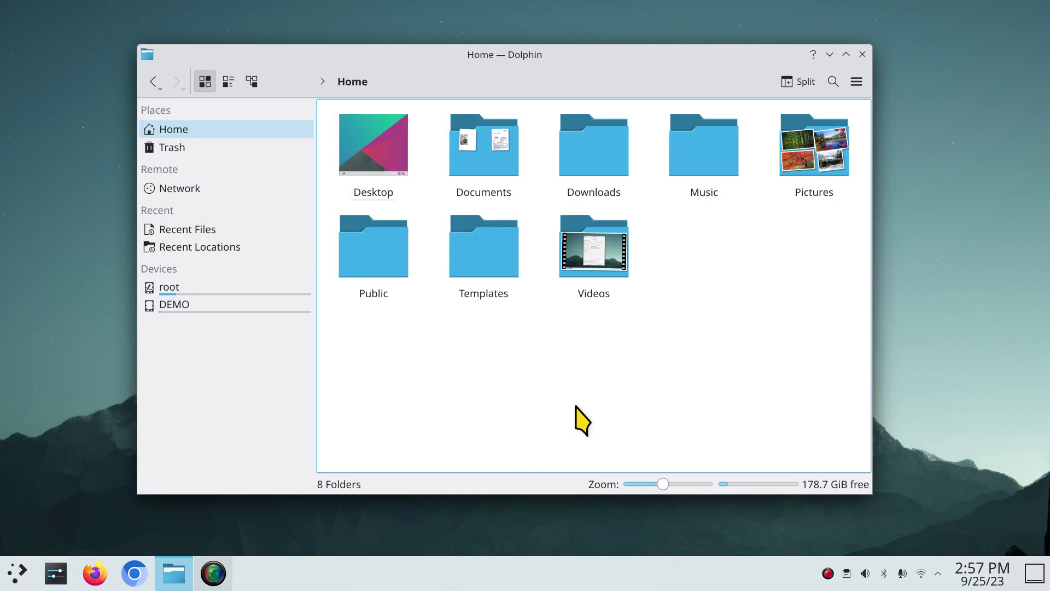
mouse_move(590, 68)
left_mouse_down()
mouse_move(586, 1)
mouse_move(591, 70)
left_mouse_up()
double_click(591, 70)
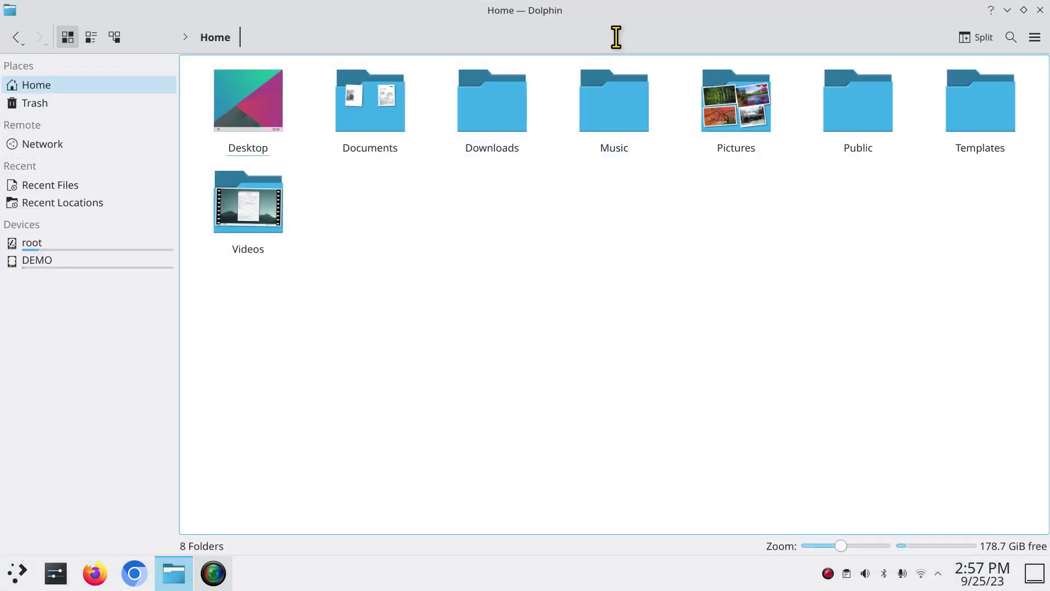
left_click(1023, 10)
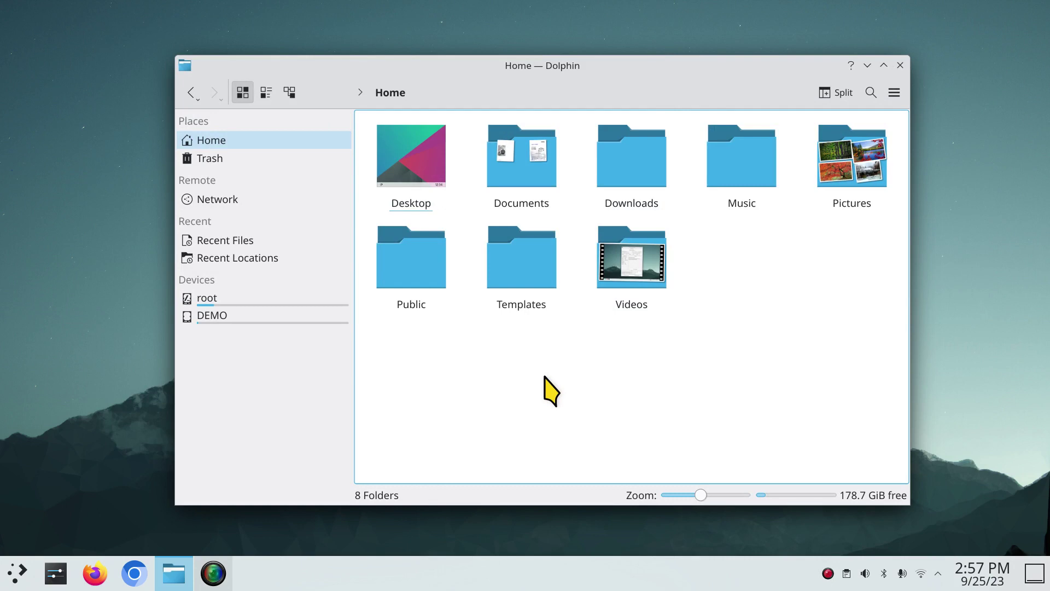
- Show the hidden files in the Home folder and view the file manager's Configure options
key("ctrl+h")
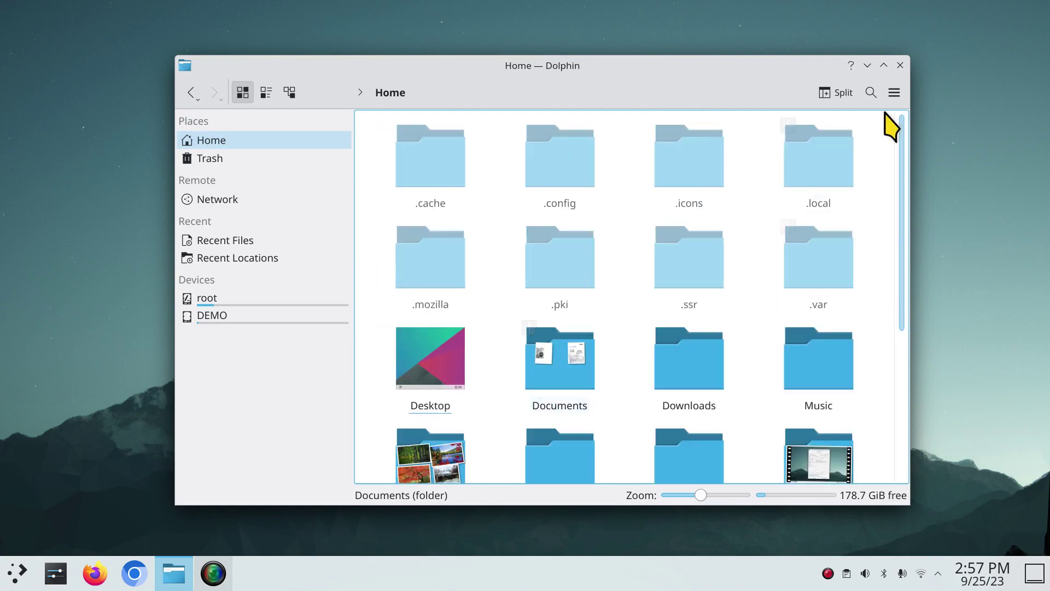
left_click(894, 93)
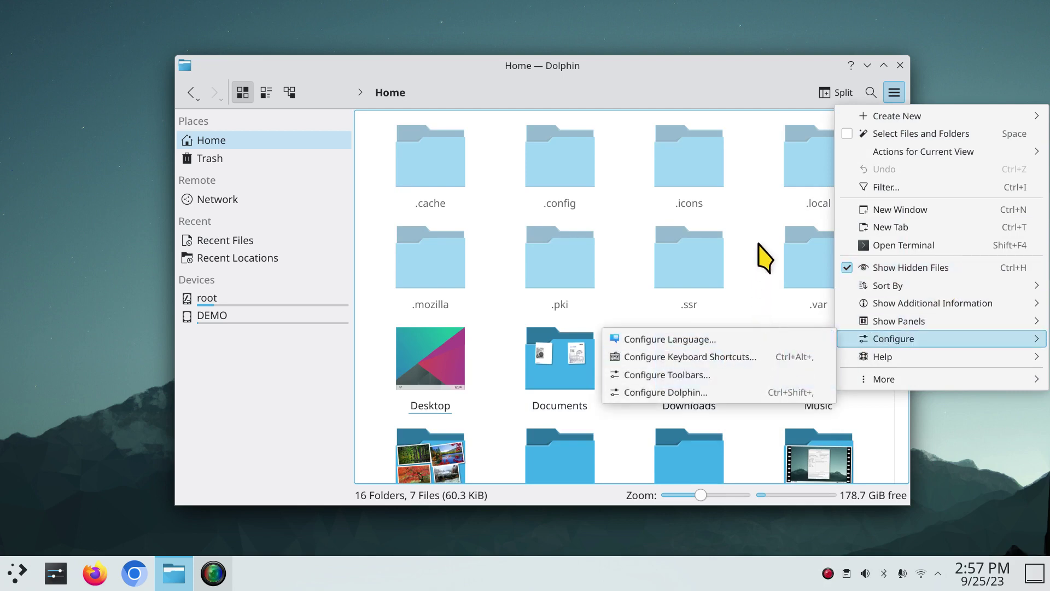
left_click(612, 94)
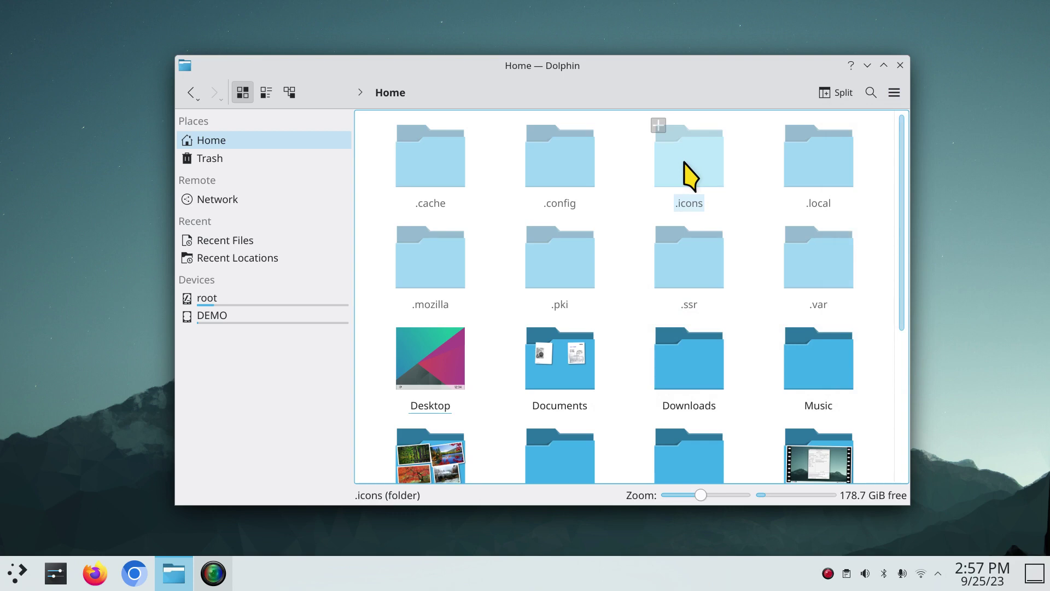
- View the contents of the hidden .icons folder, and browse to the DEMO drive
left_click(690, 176)
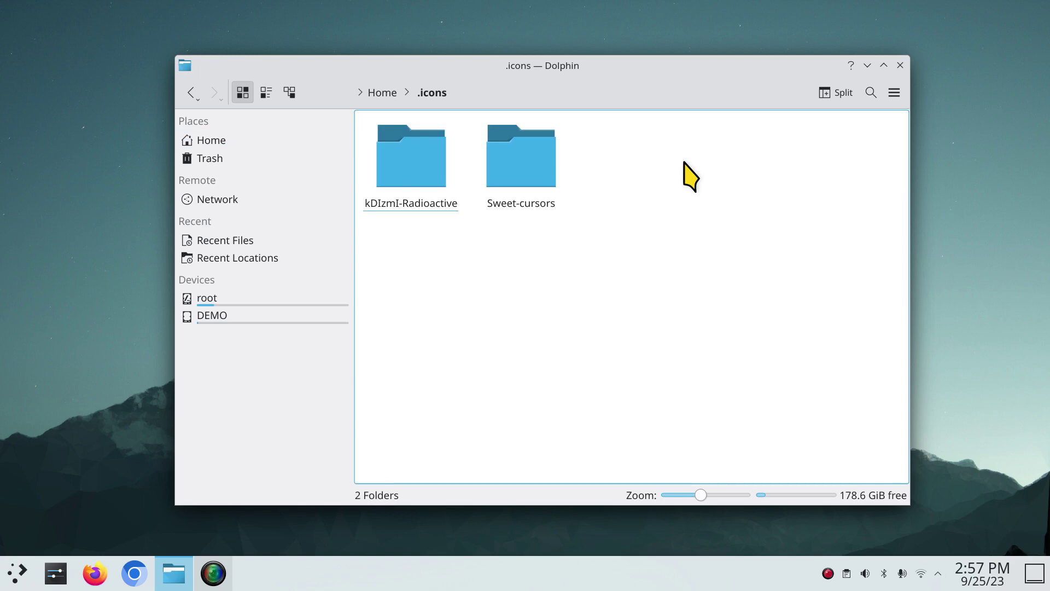
left_click(212, 318)
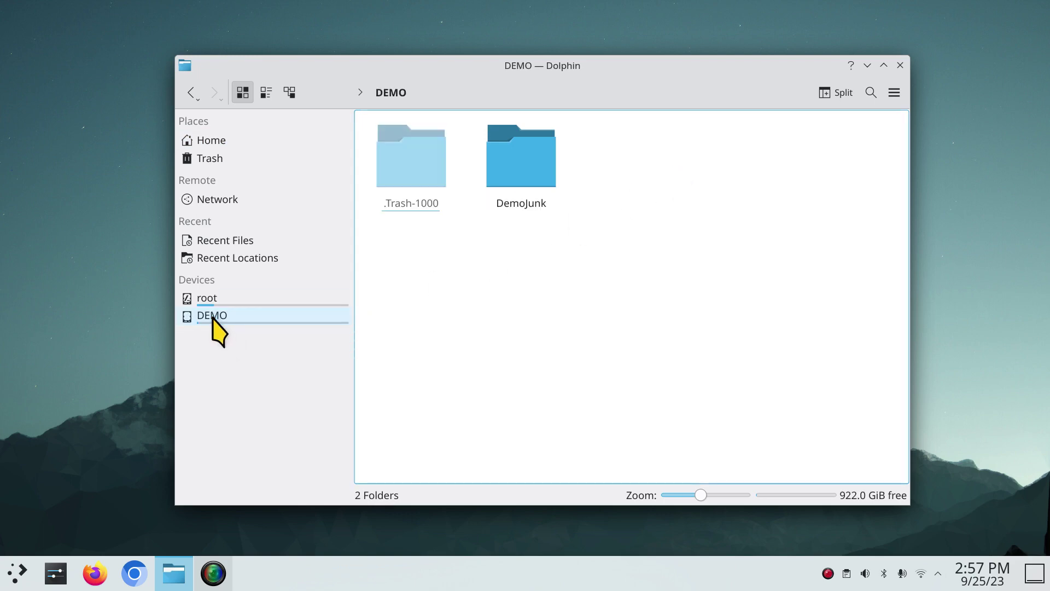
- Browse the DEMO drive to the mouse pointers folder inside DemoJunk
double_click(508, 167)
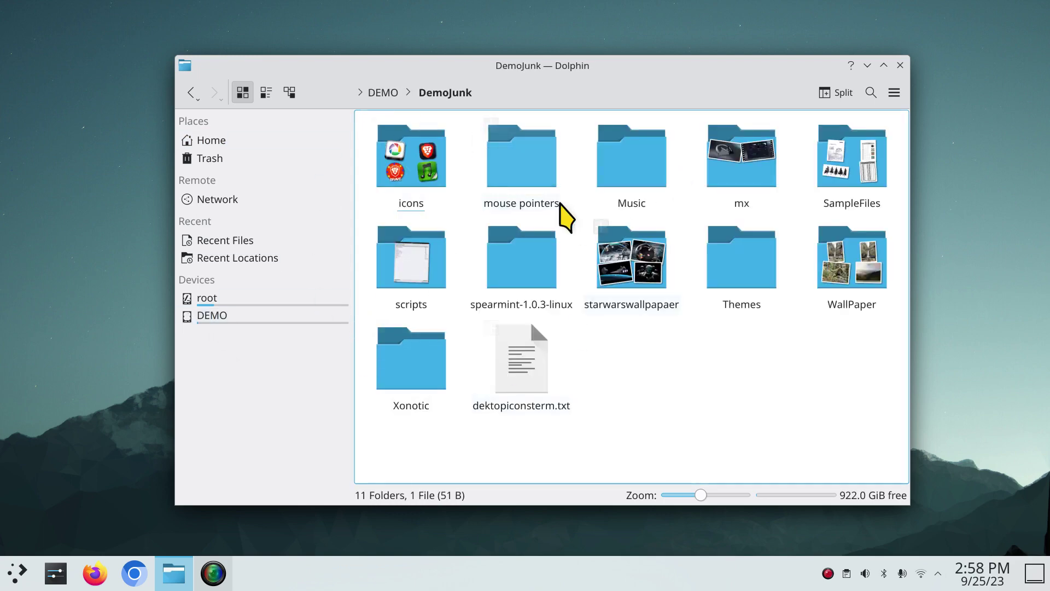
left_click(513, 155)
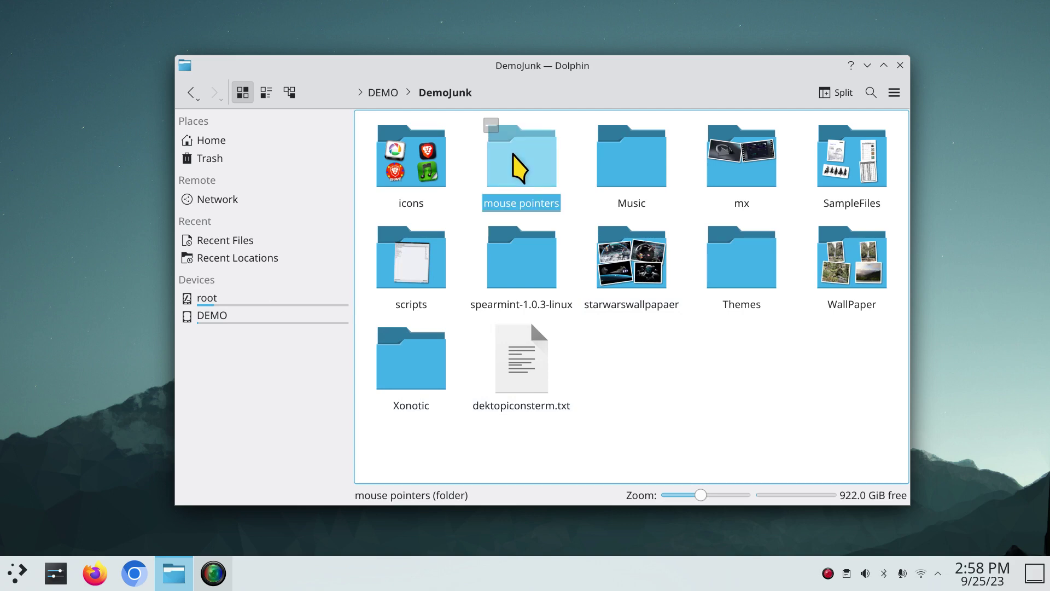
double_click(513, 158)
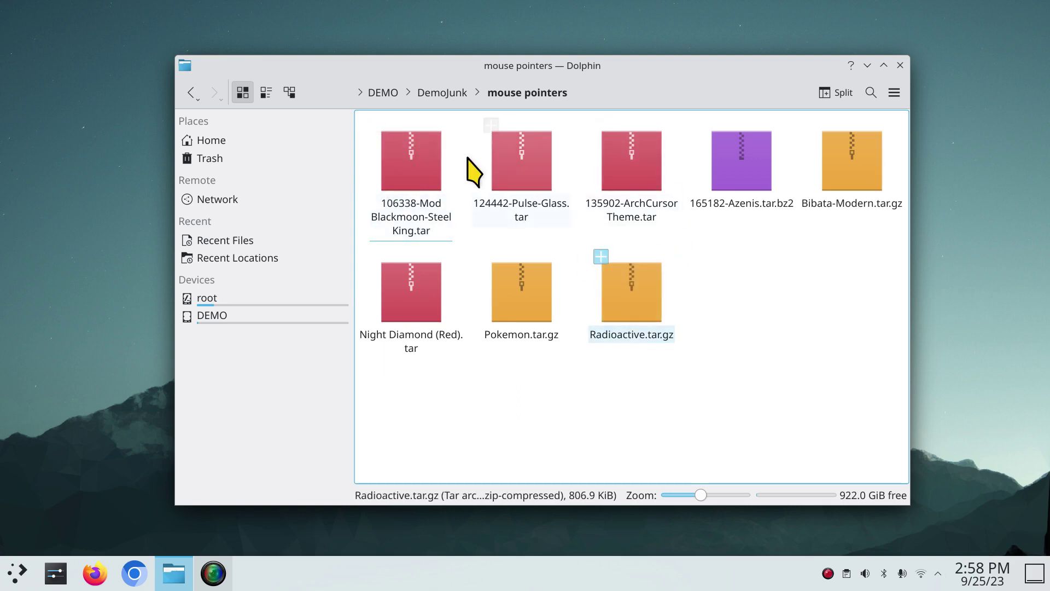
- View the contents of the hidden .icons folder in Home, and return to the Home folder
left_click(224, 142)
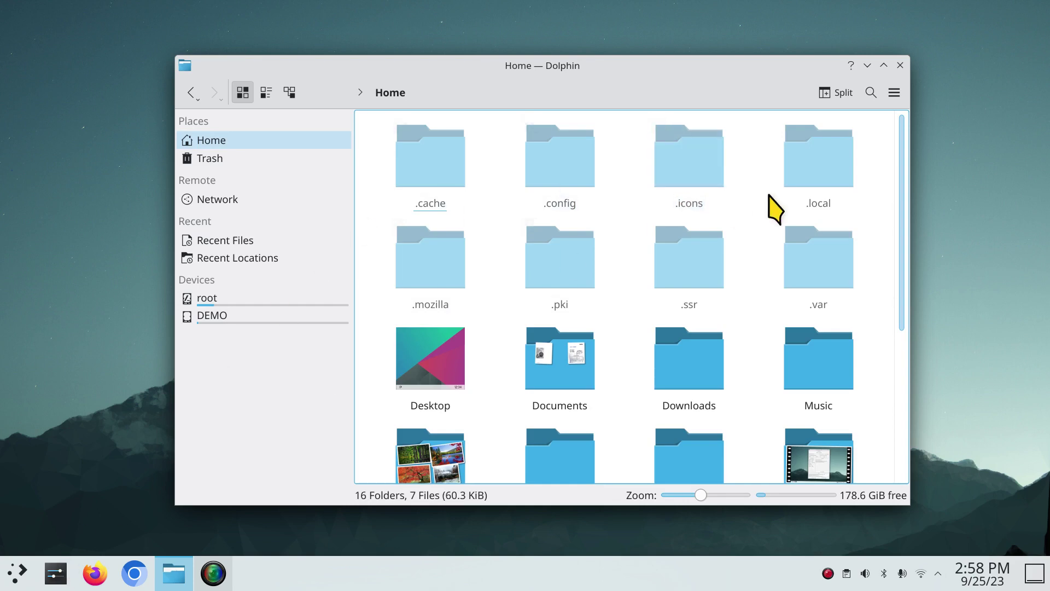
left_click(686, 161)
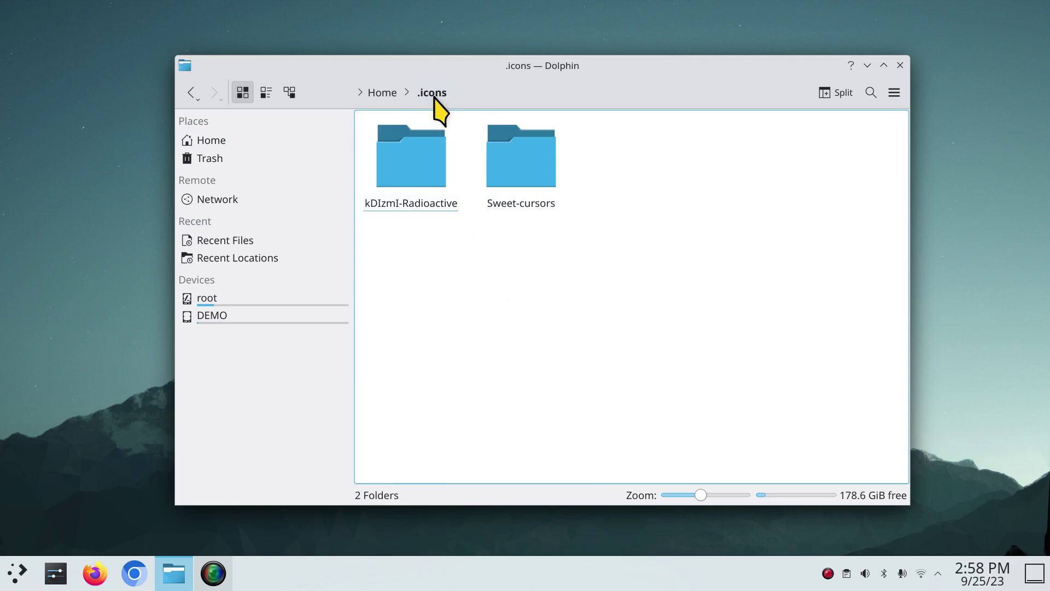
left_click(381, 93)
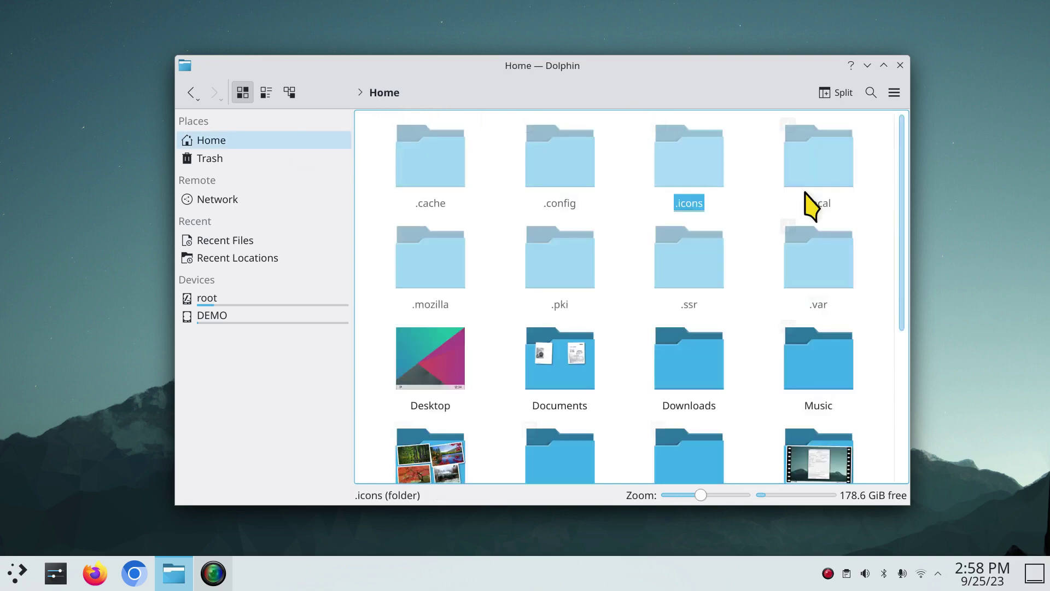
- Check the properties and access permissions of the .icons folder, and dismiss them without changes
right_click(687, 161)
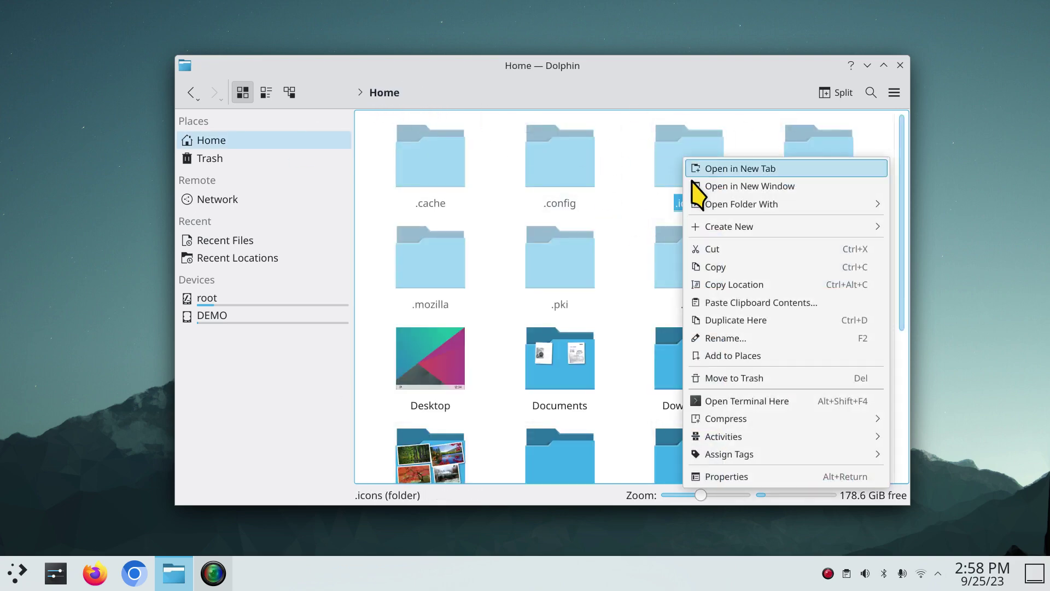
left_click(765, 477)
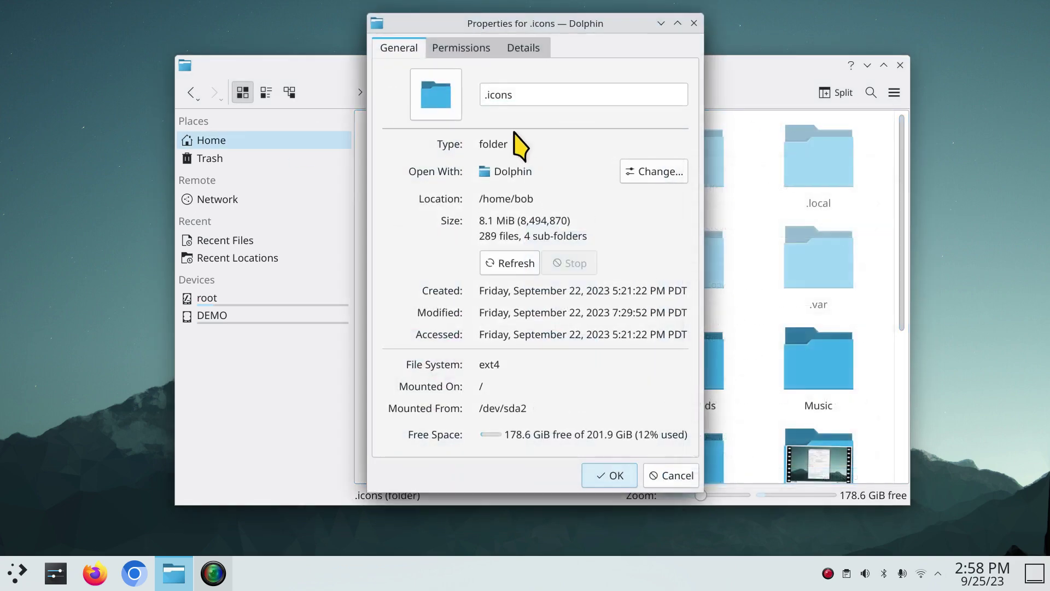
left_click(462, 52)
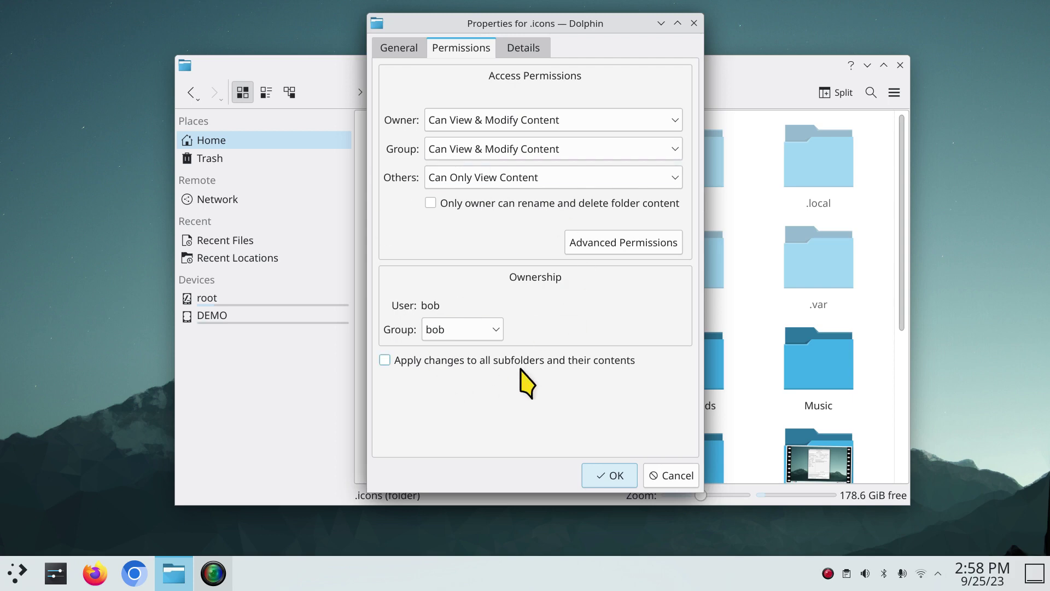
left_click(678, 475)
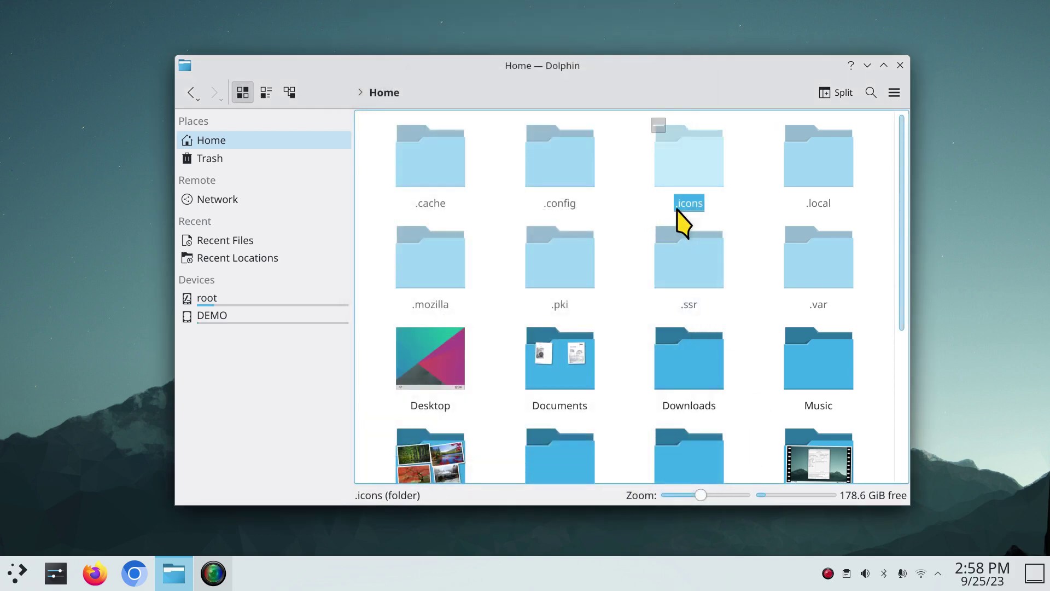
- Look through the system folders on the root device, and return to the Home folder
left_click(213, 304)
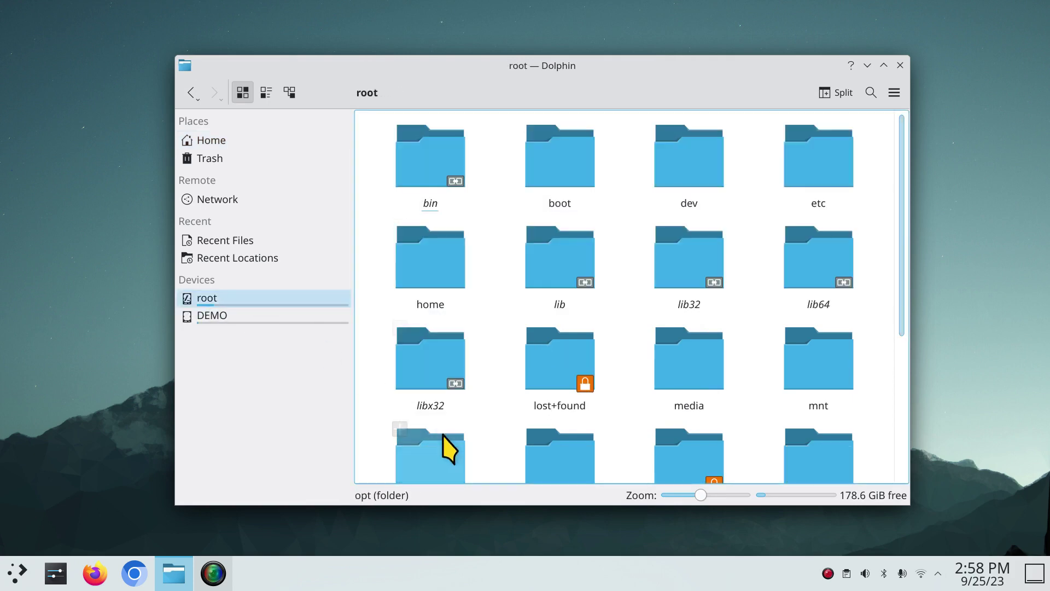
scroll(481, 356, "down", 5)
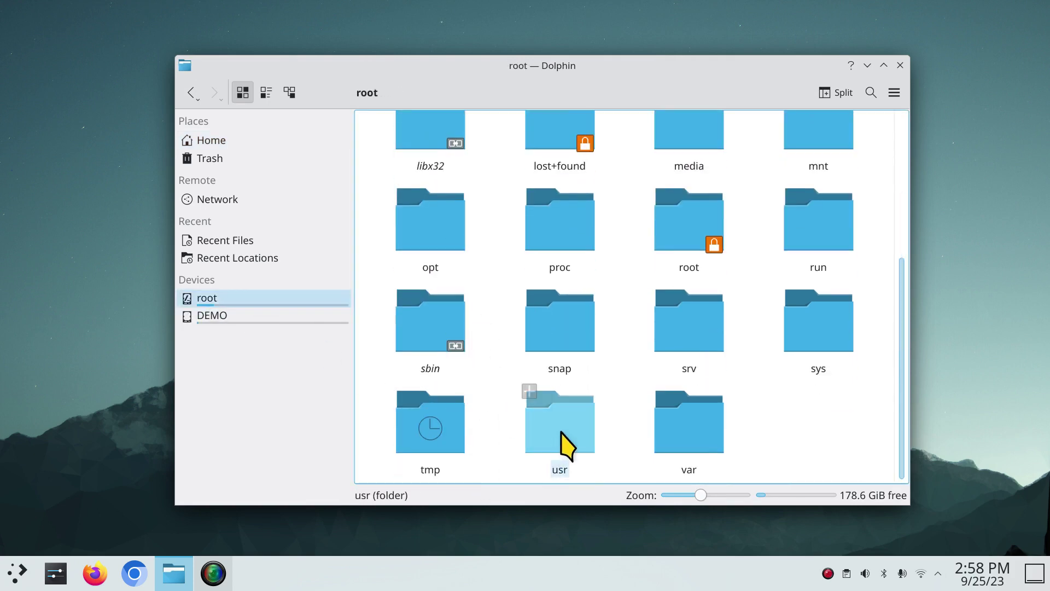
left_click(245, 143)
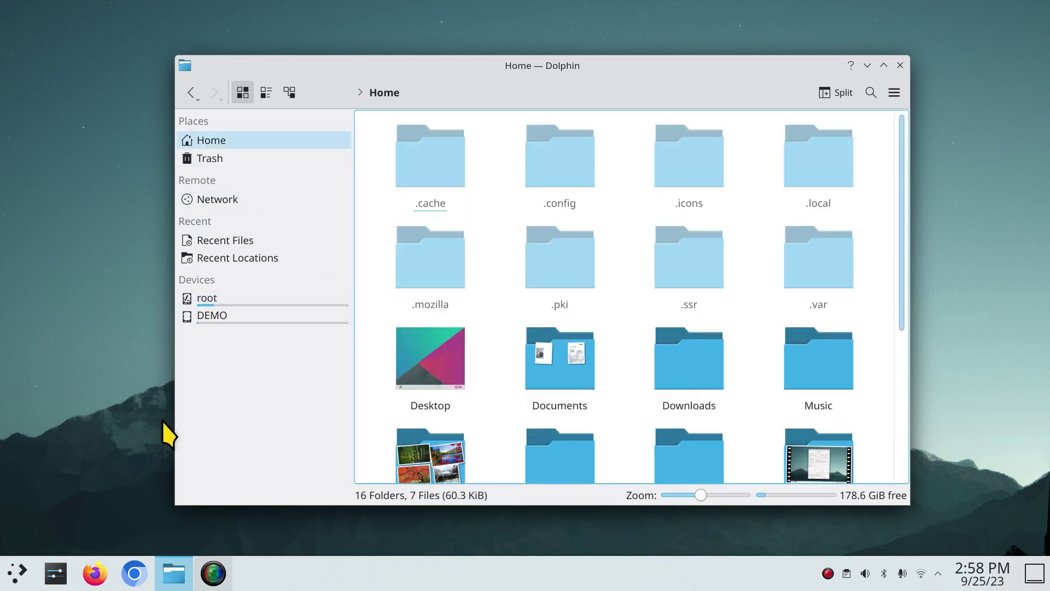
- View the Cursors and Global Theme pages in System Settings, and close the settings window
left_click(56, 572)
left_click(302, 61)
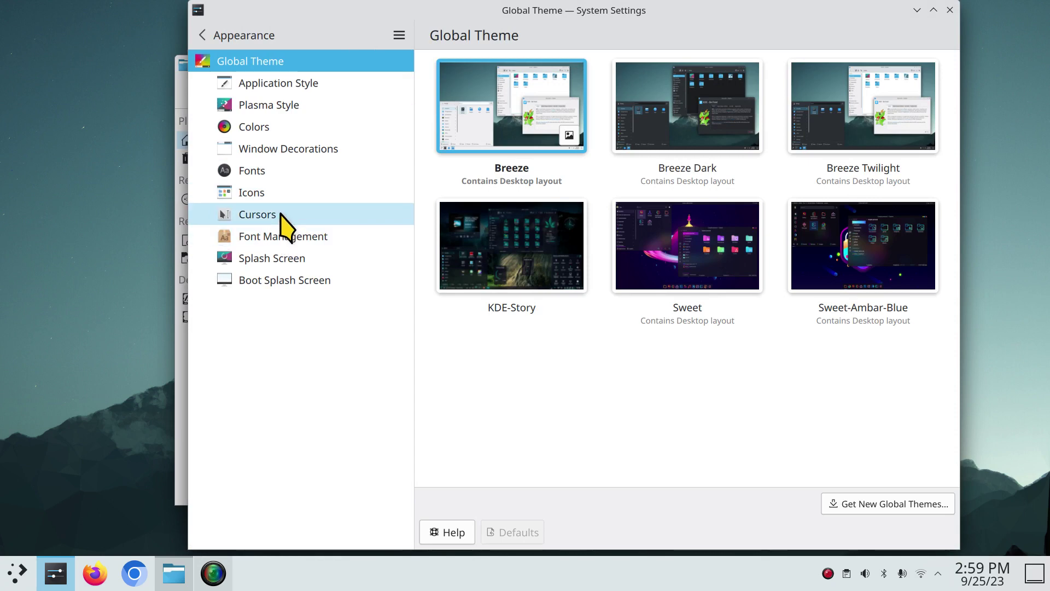
left_click(281, 214)
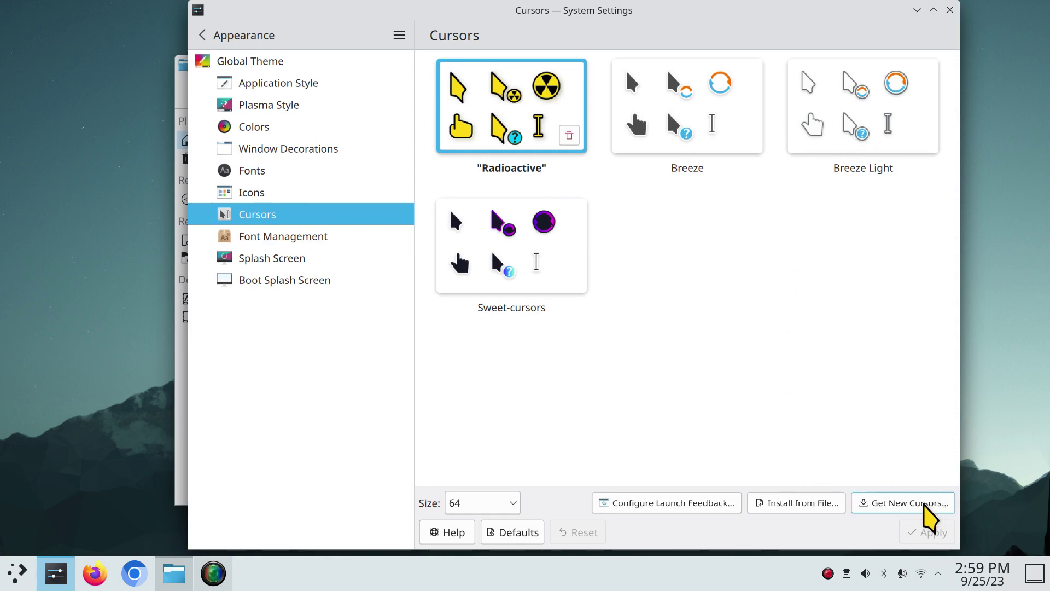
left_click(270, 61)
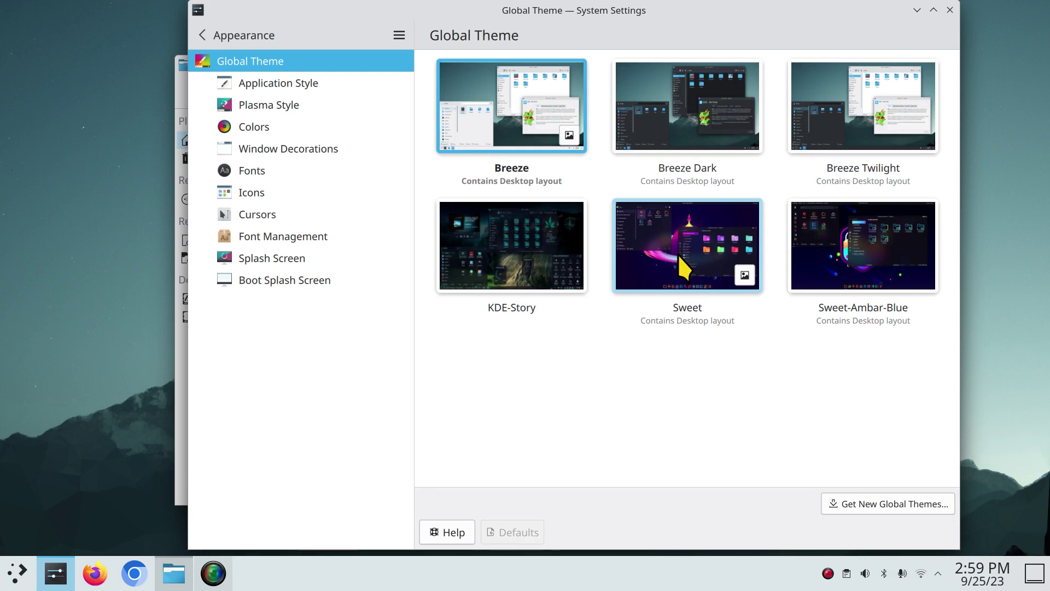
left_click(280, 214)
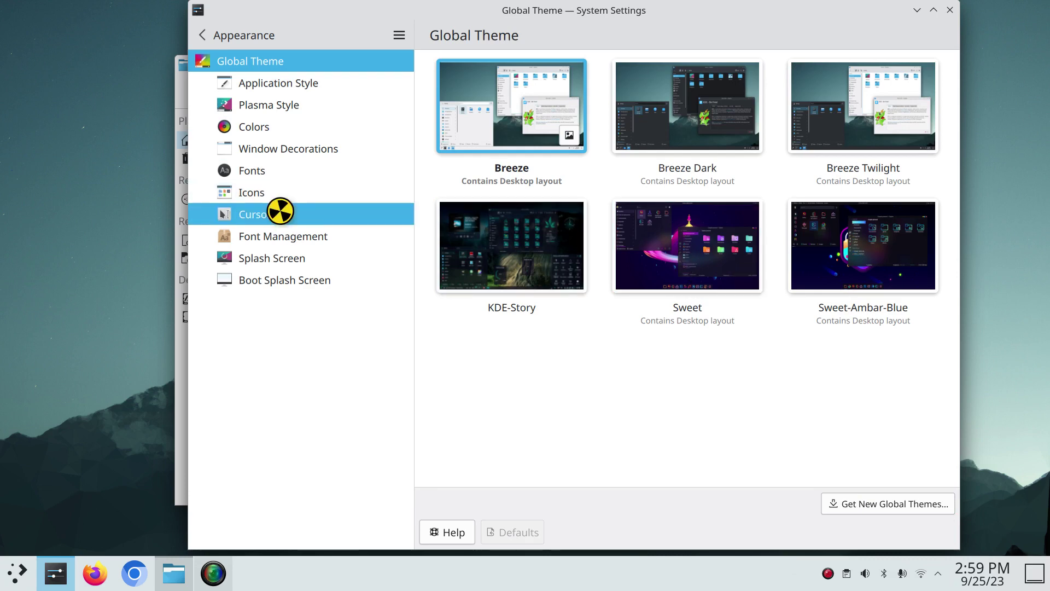
left_click(950, 10)
- Look into the .icons folder again, and browse from Home to the .local/share folder
double_click(687, 164)
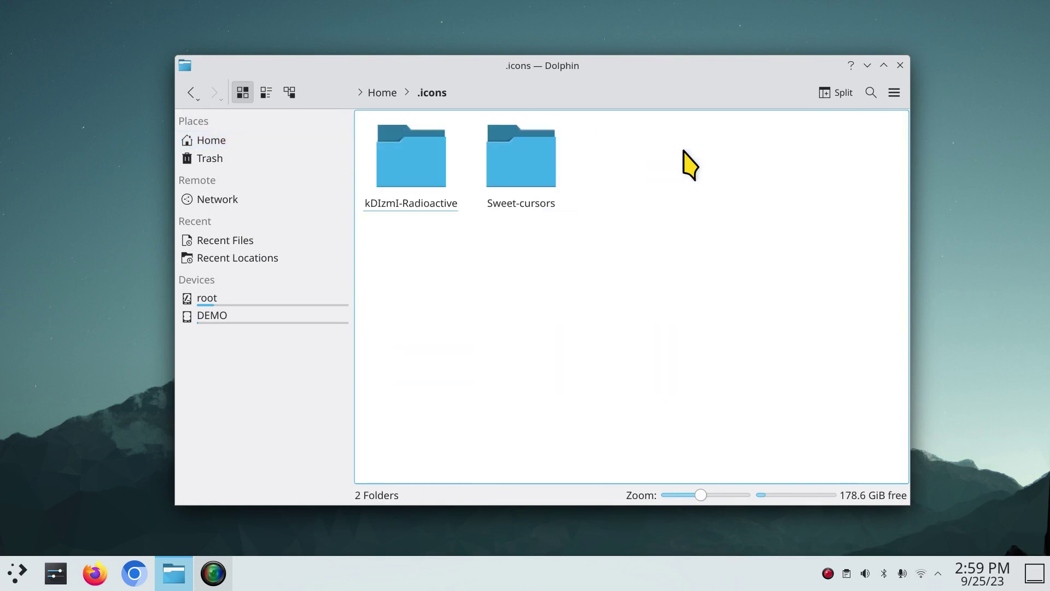
left_click(385, 92)
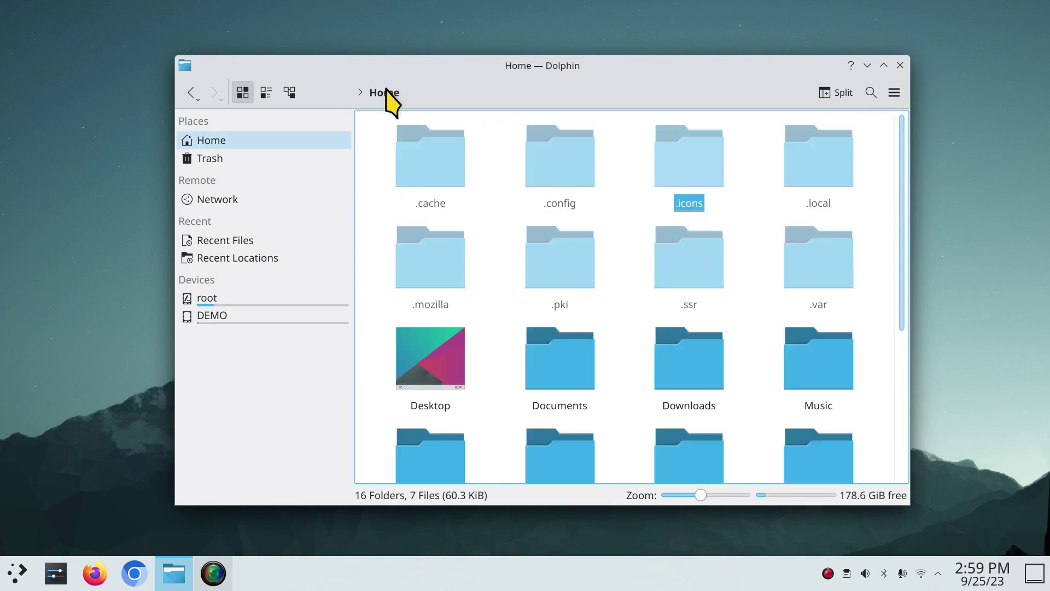
double_click(825, 167)
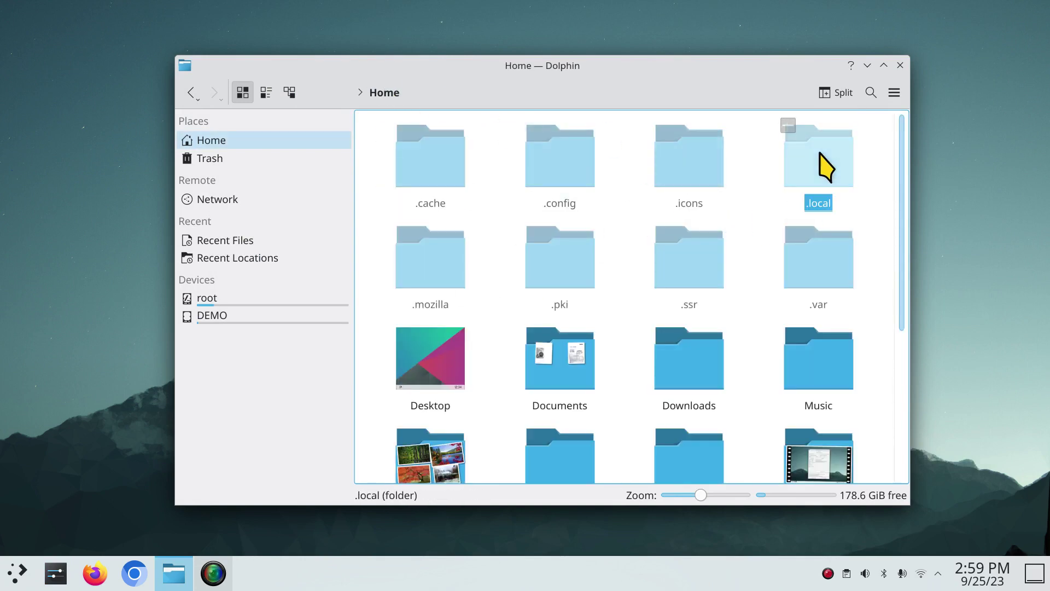
double_click(428, 160)
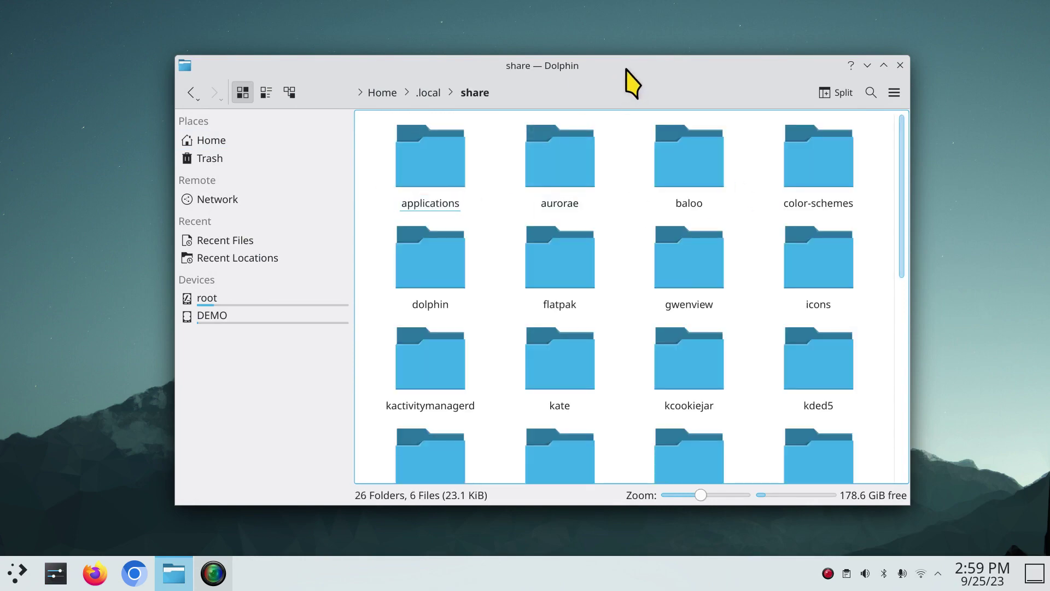
- Maximize the file manager and view the Sweet-Wallpapers folder inside share's wallpapers folder
left_click_drag(628, 66, 621, 11)
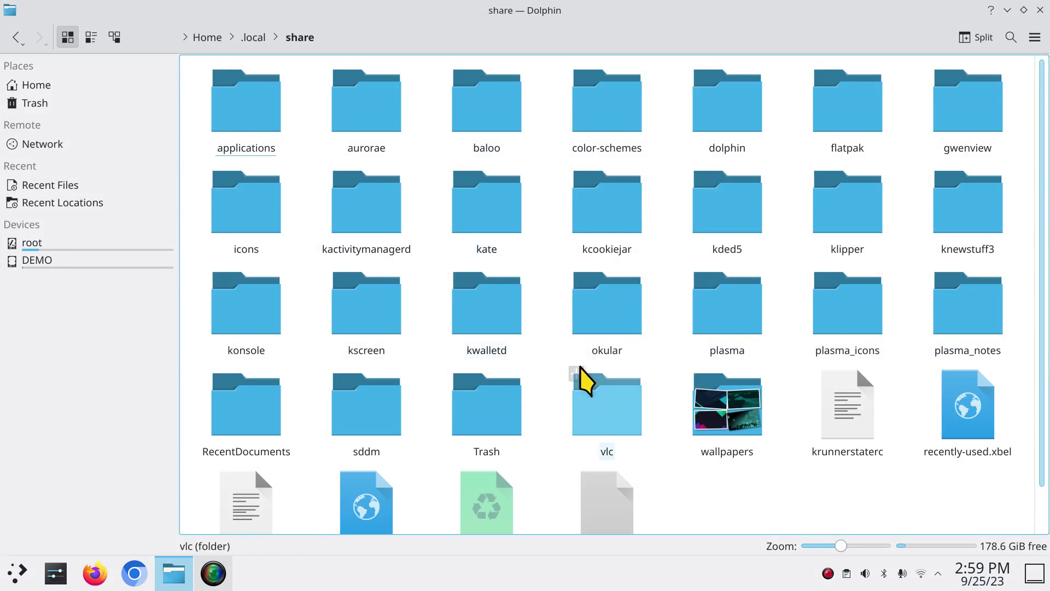
scroll(678, 513, "down", 1)
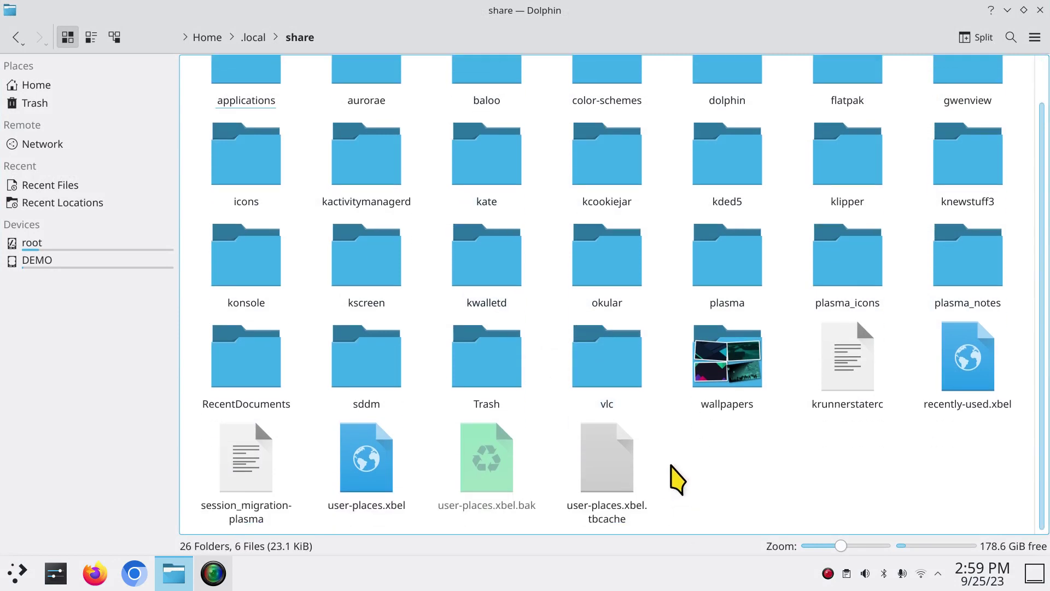
double_click(722, 356)
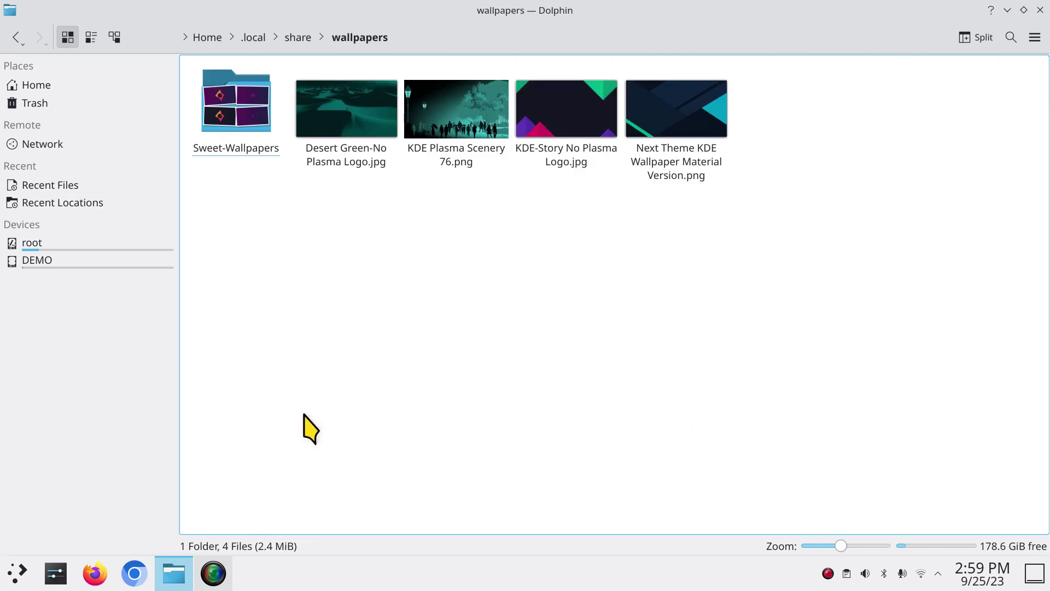
double_click(232, 112)
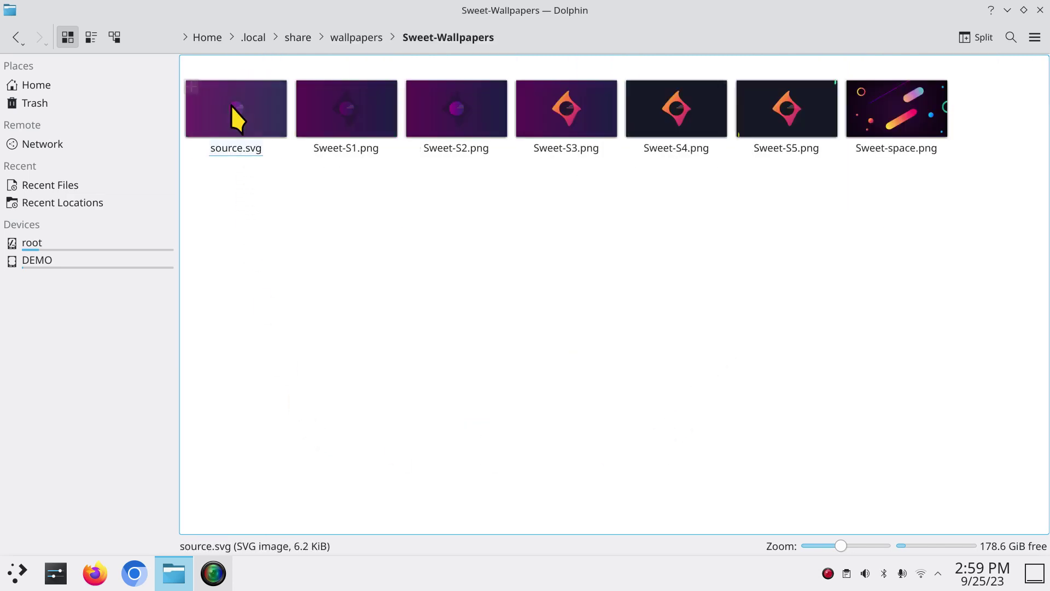
- Close the file manager, view the desktop wallpaper settings, and open the containing folder of the Sweet-S1 wallpaper
left_click(1039, 10)
right_click(672, 43)
left_click(713, 54)
scroll(624, 378, "down", 3)
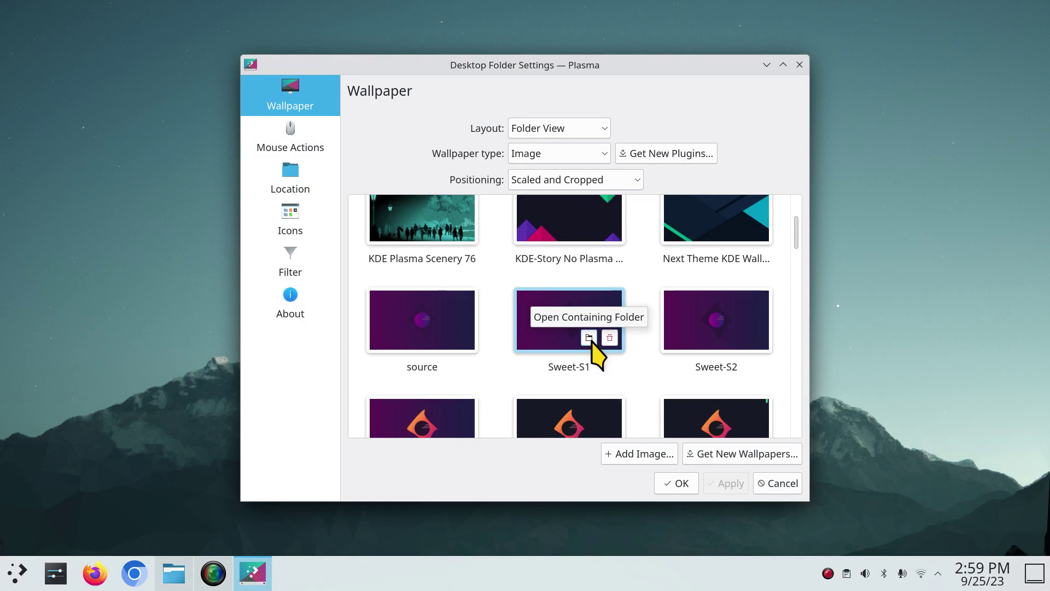
left_click(588, 337)
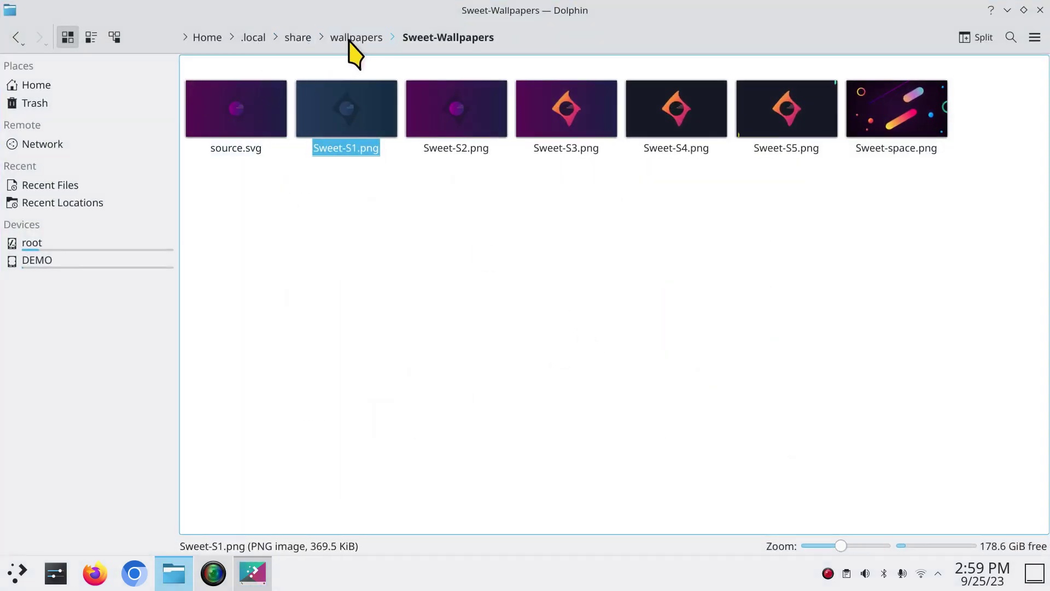
- Go up to the share folder and browse to plasma/look-and-feel
left_click(298, 37)
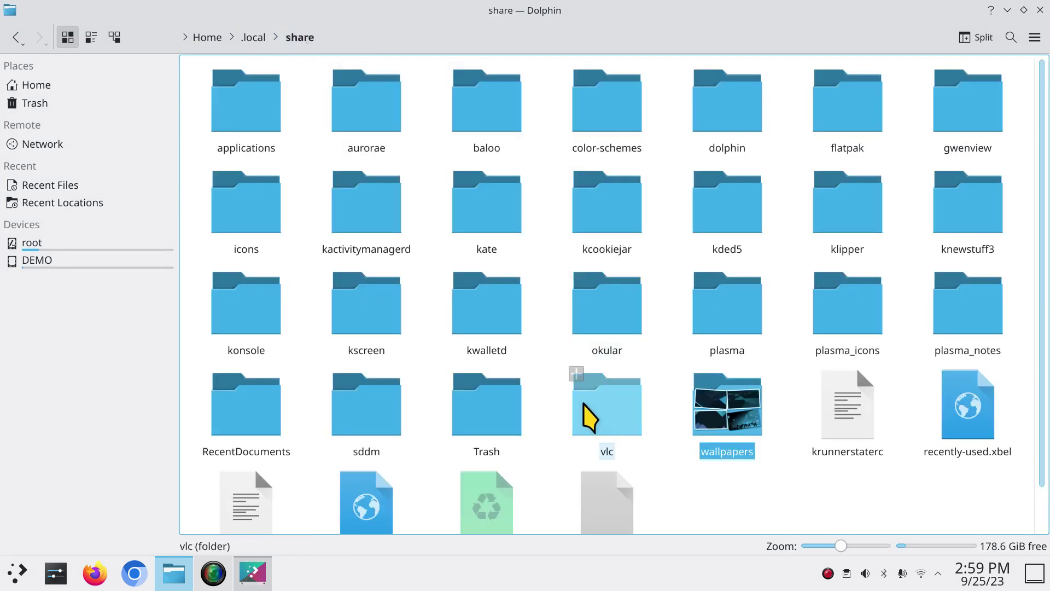
double_click(723, 306)
double_click(347, 117)
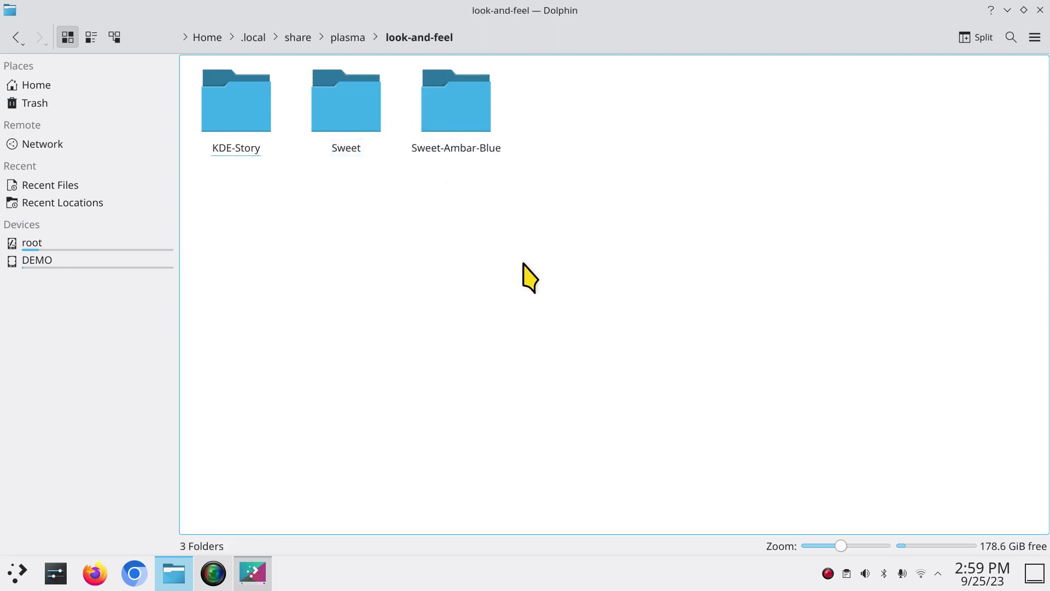
- Compare the look-and-feel folders with the Global Theme page of System Settings placed below them, and close the settings
left_click_drag(702, 16, 703, 82)
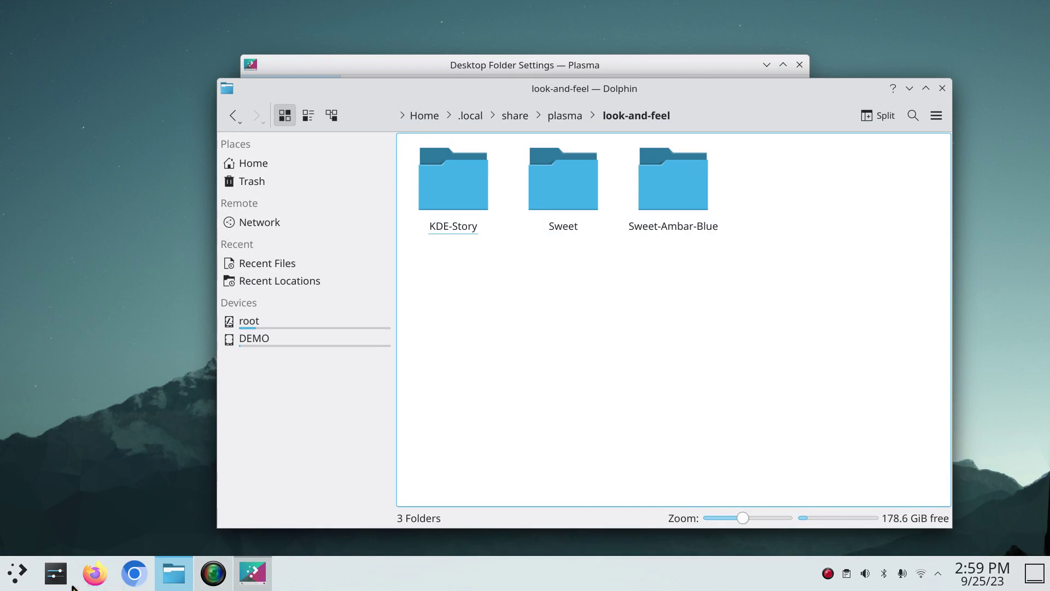
left_click(55, 573)
left_click(246, 61)
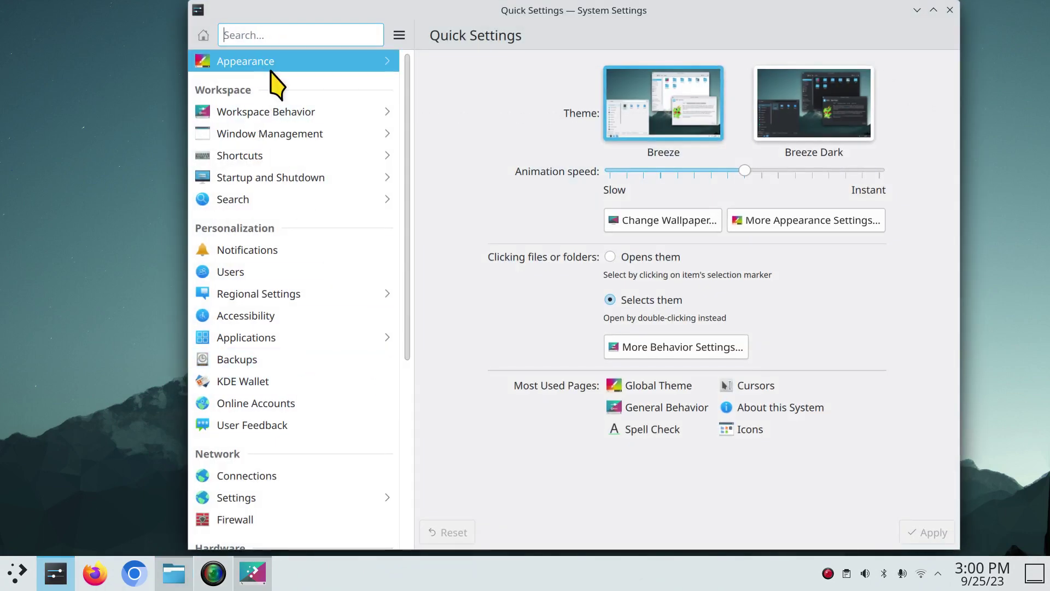
left_click_drag(640, 12, 619, 245)
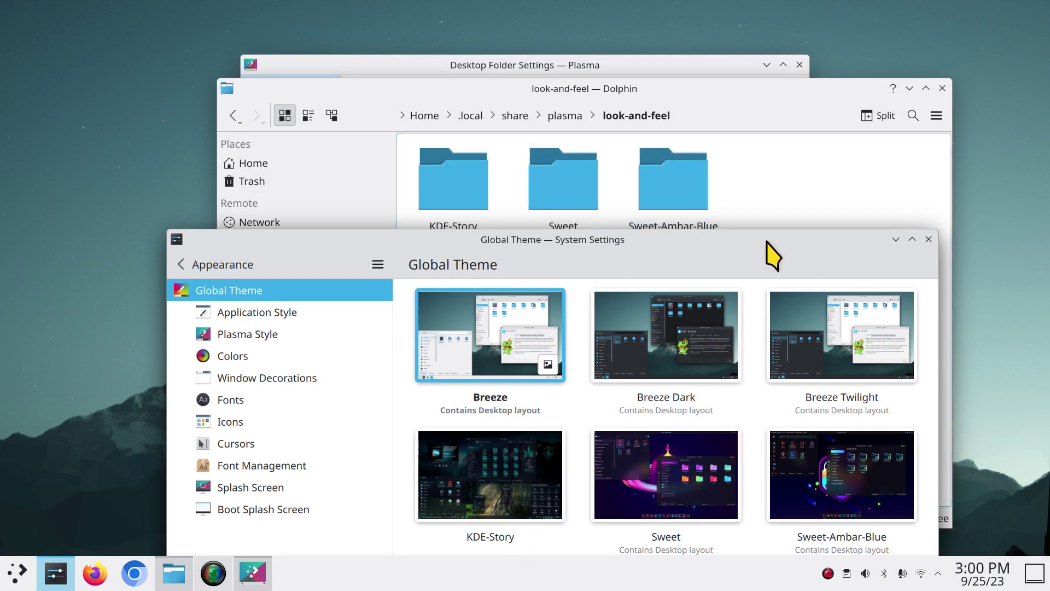
left_click(928, 239)
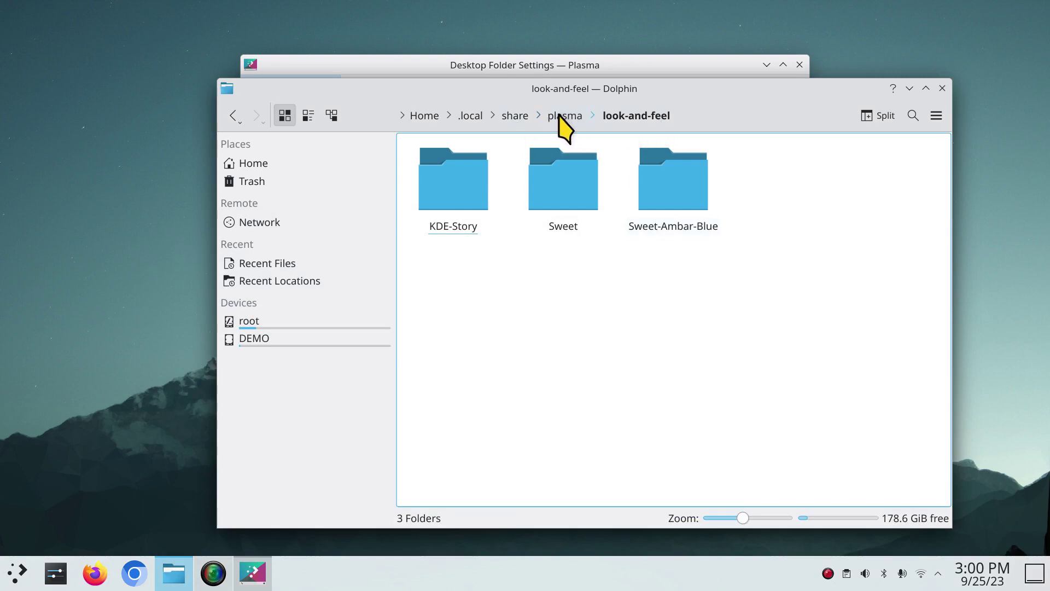
- Return to the share folder and maximize the file manager window
left_click(514, 115)
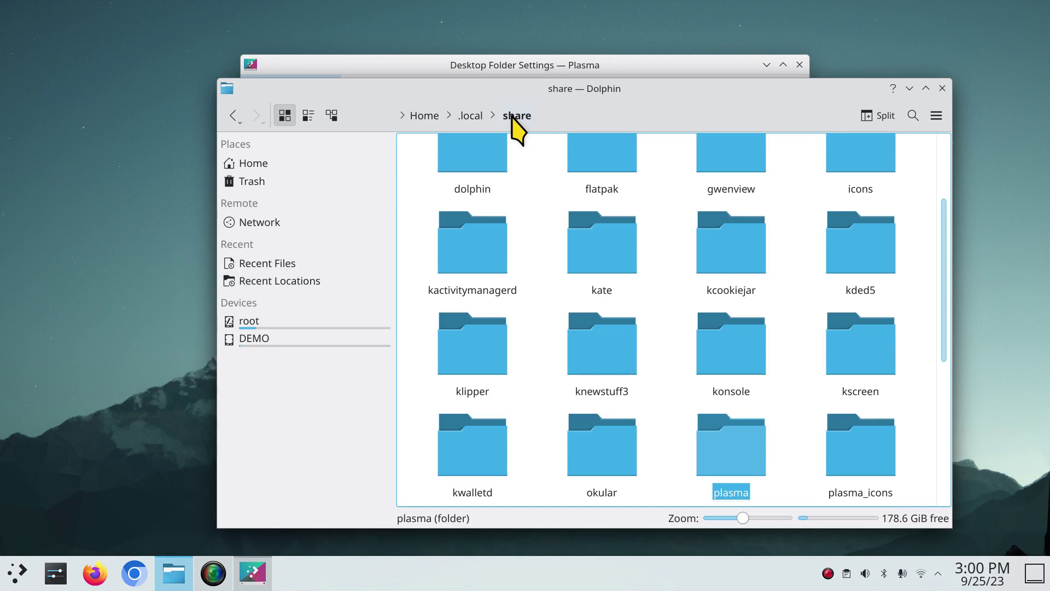
double_click(629, 89)
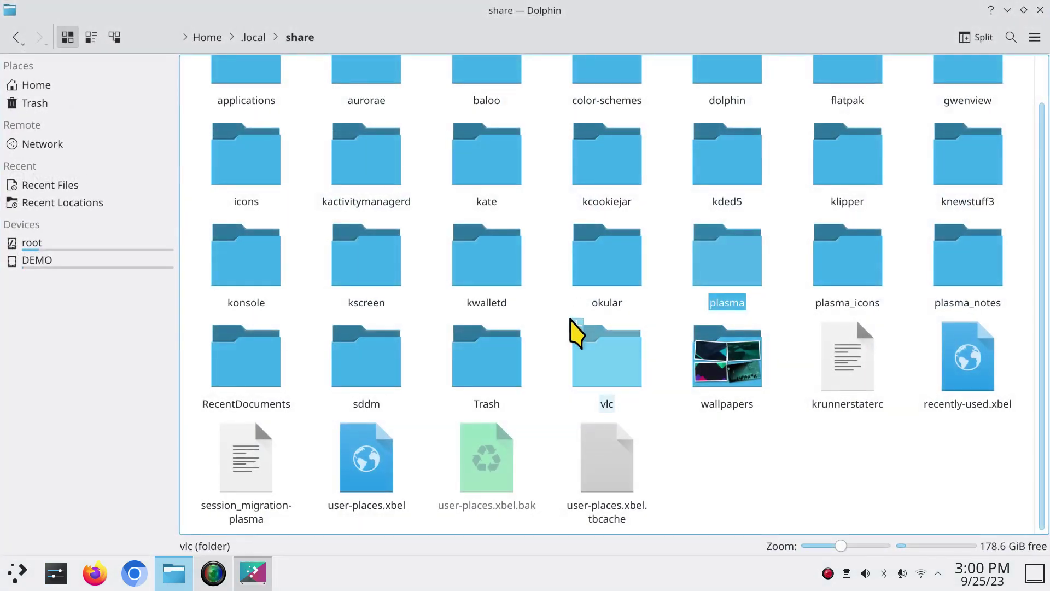
- Open the icons folder in share, compare it with the Appearance settings up to the Icons page, and close System Settings
scroll(574, 330, "up", 1)
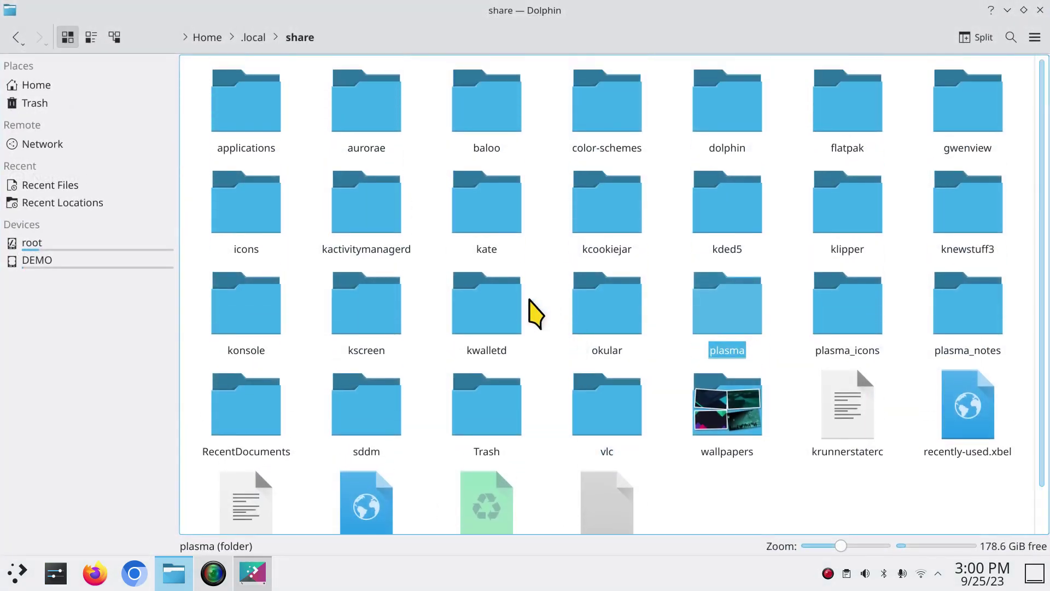
left_click(248, 208)
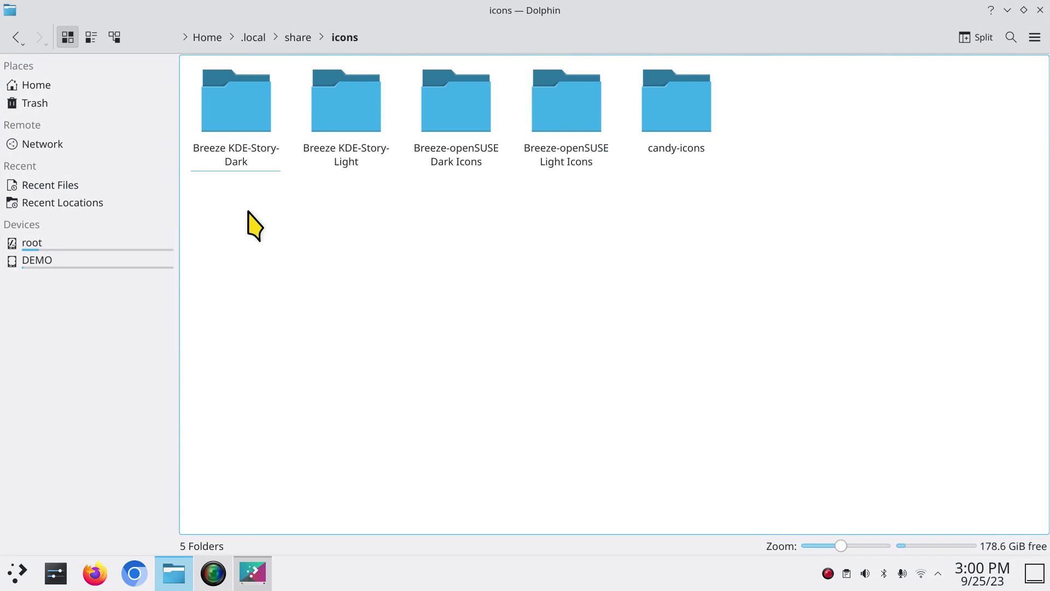
left_click(56, 574)
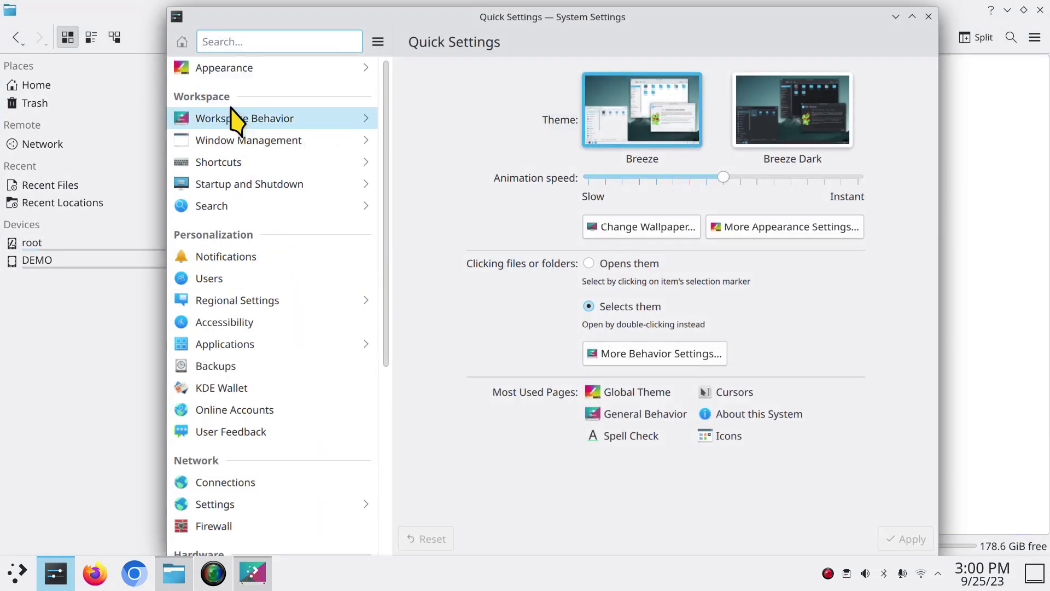
left_click(229, 69)
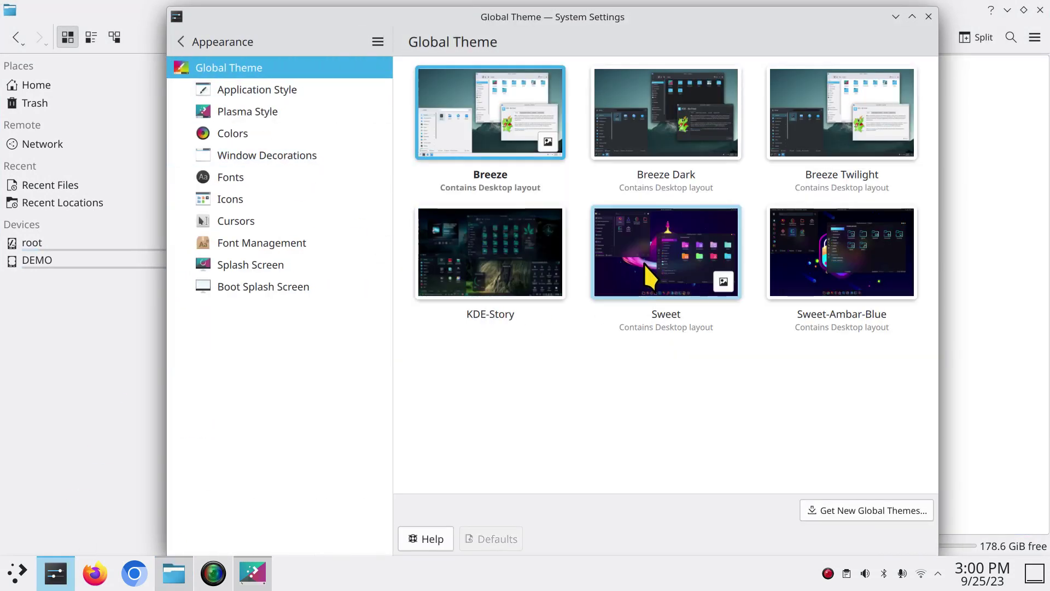
left_click(245, 200)
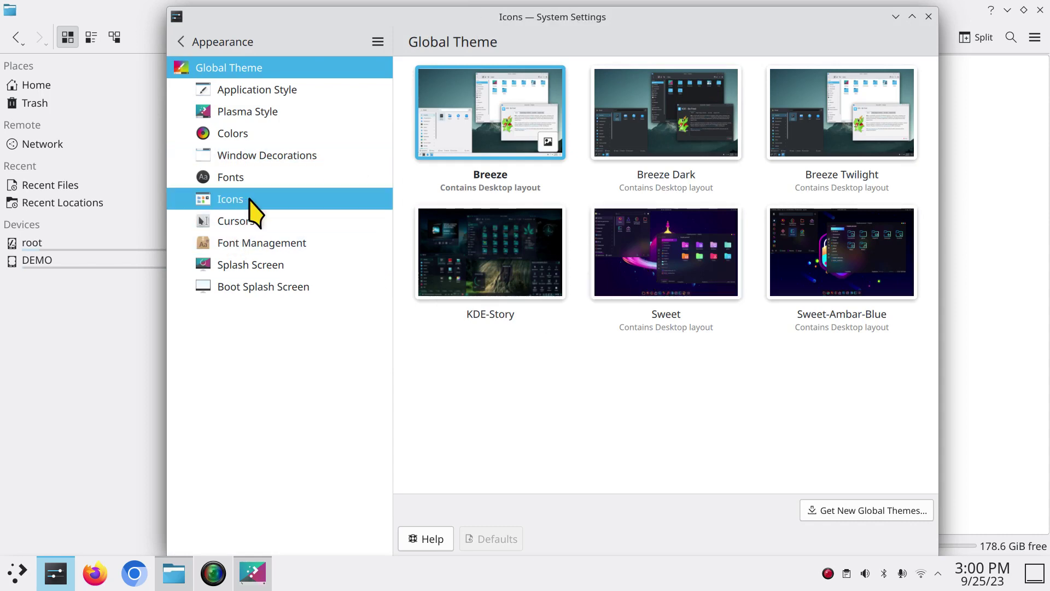
left_click(928, 16)
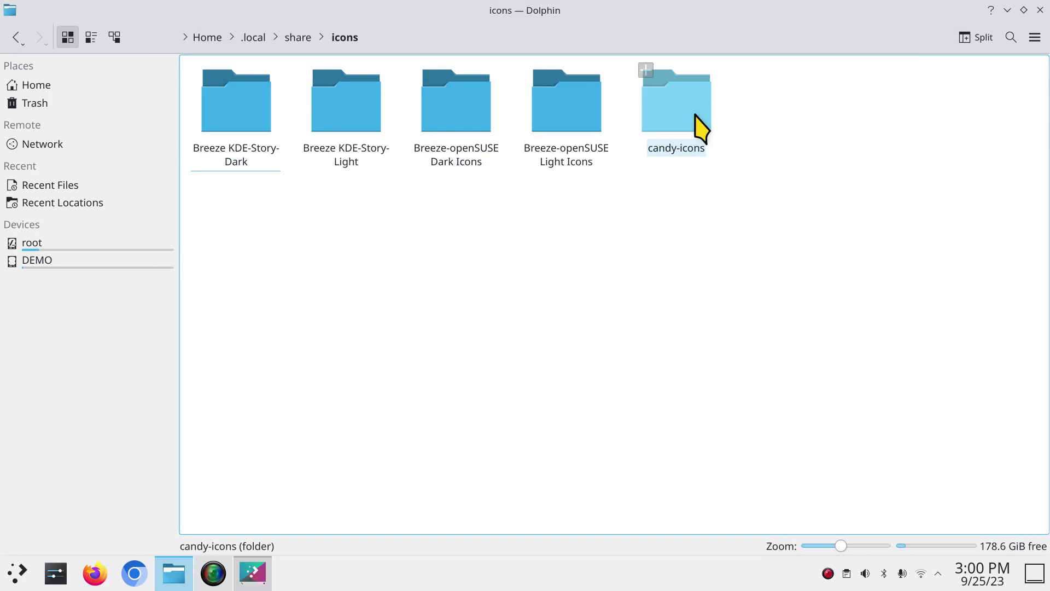
- View the contents of the hidden .icons folder in Home and return to Home
left_click(55, 88)
left_click(488, 113)
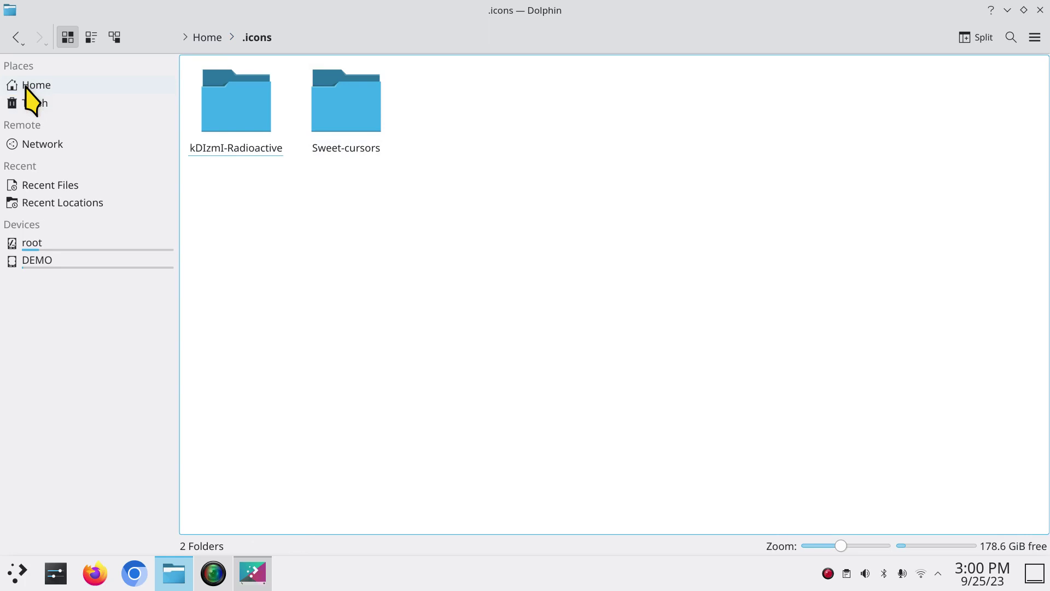
left_click(214, 43)
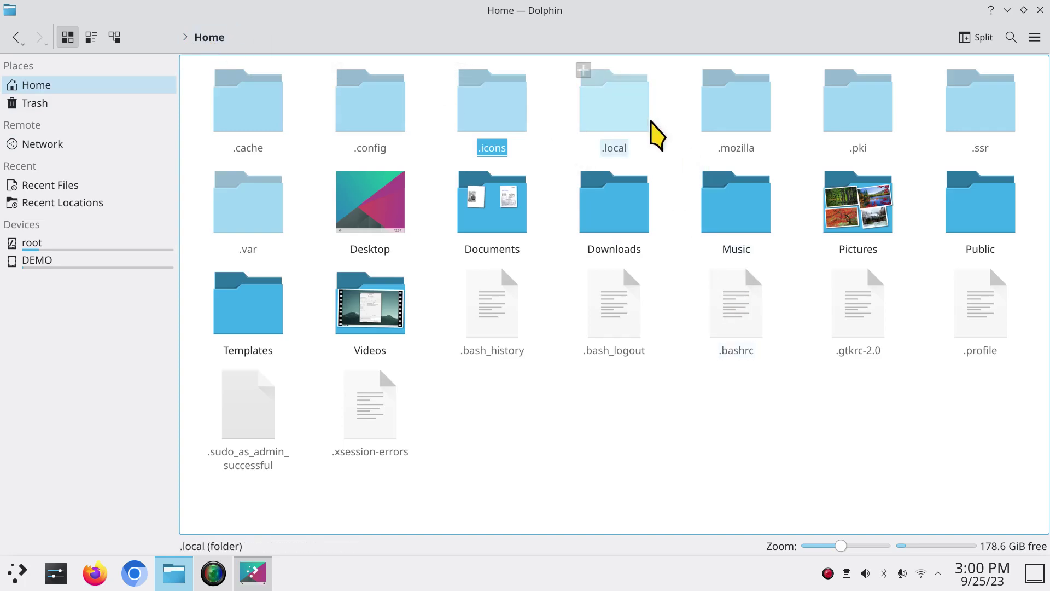
- Open .bash_history in Kate, highlight the xdg-user-dirs-update line with the text enlarged to 190%, and close the editor
left_click(494, 315)
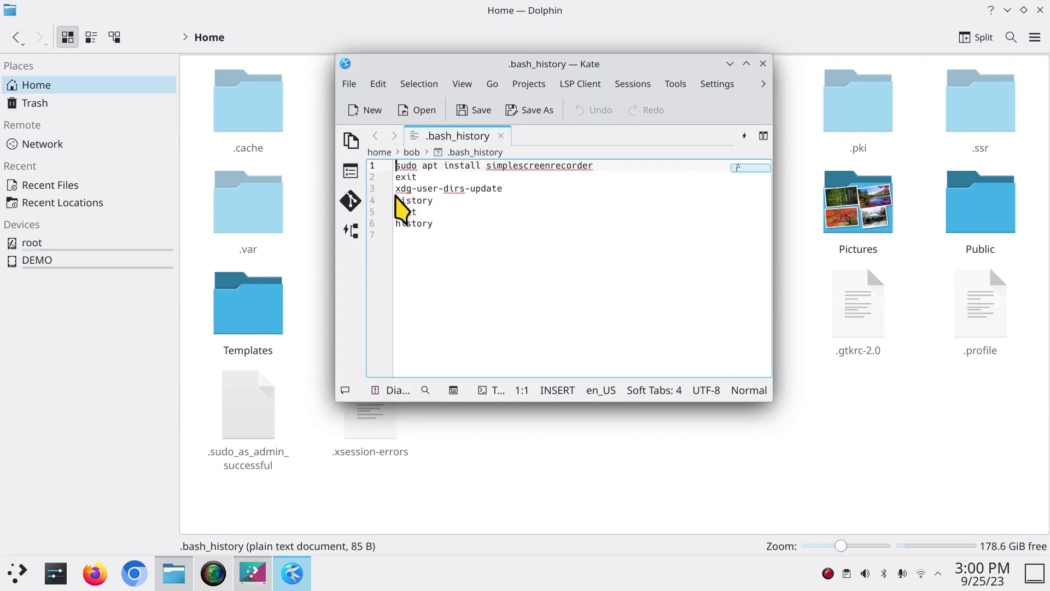
left_click_drag(396, 188, 503, 188)
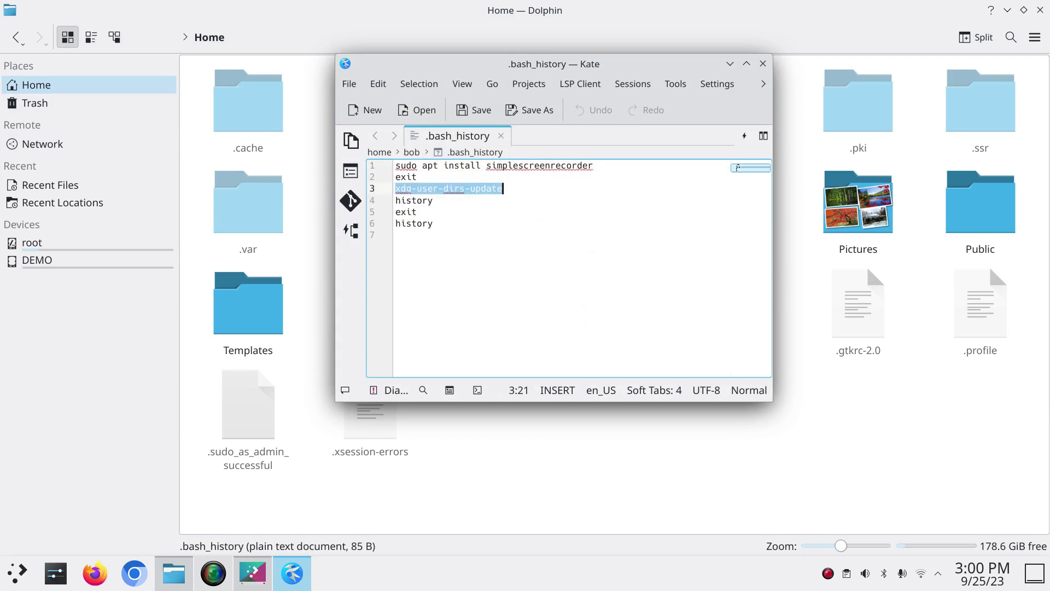
scroll(602, 338, "up", 6, "ctrl")
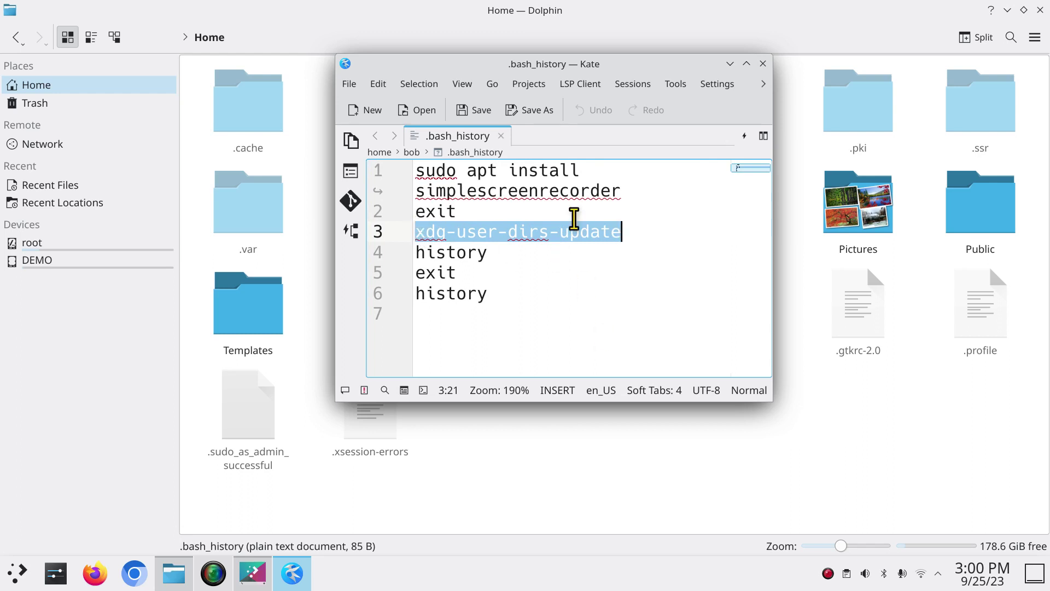
left_click(762, 64)
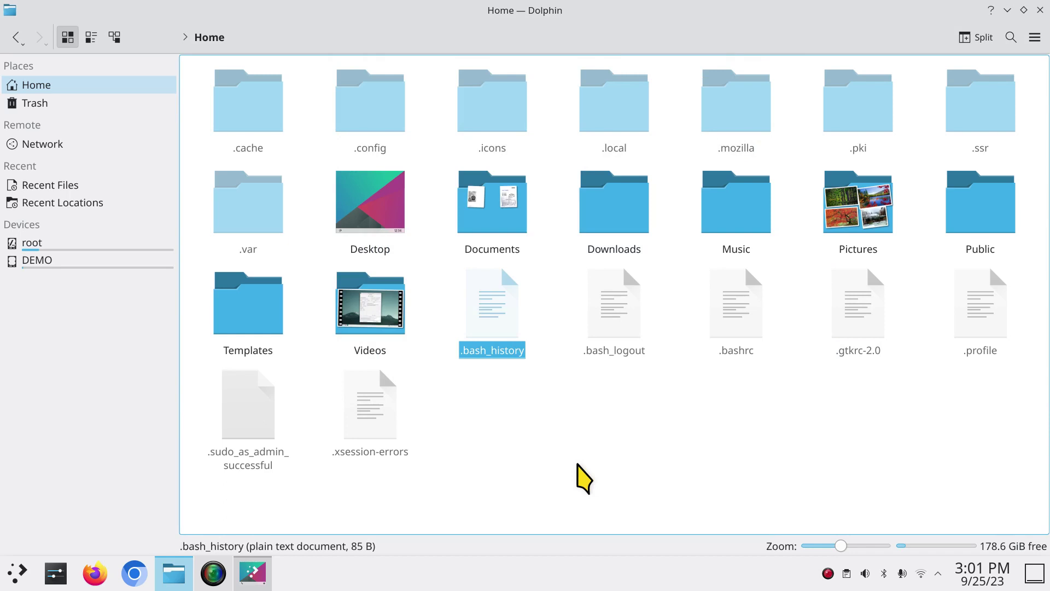
- Hide the hidden files in Home and restore the file manager window from its maximized size
key("ctrl+h")
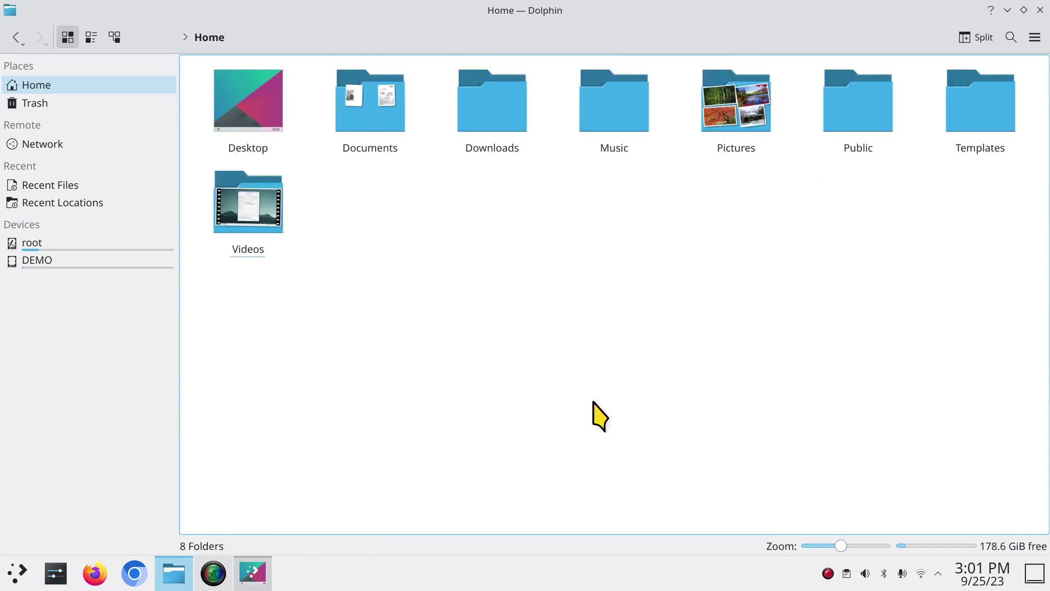
left_click_drag(668, 22, 656, 51)
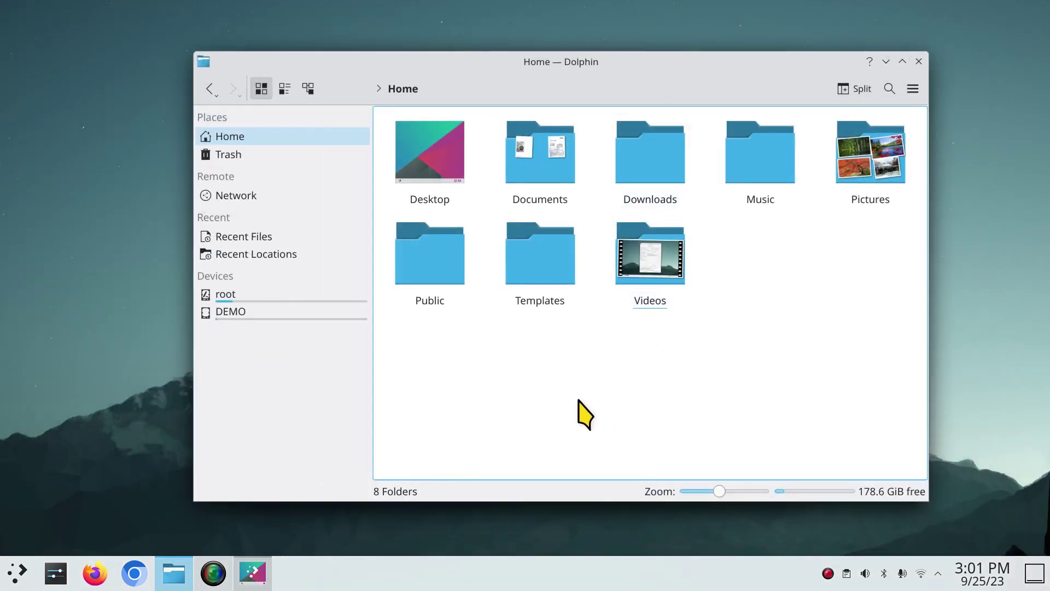
- Split the file manager view and browse the new pane to the mouse pointers folder in DEMO/DemoJunk
key("F3")
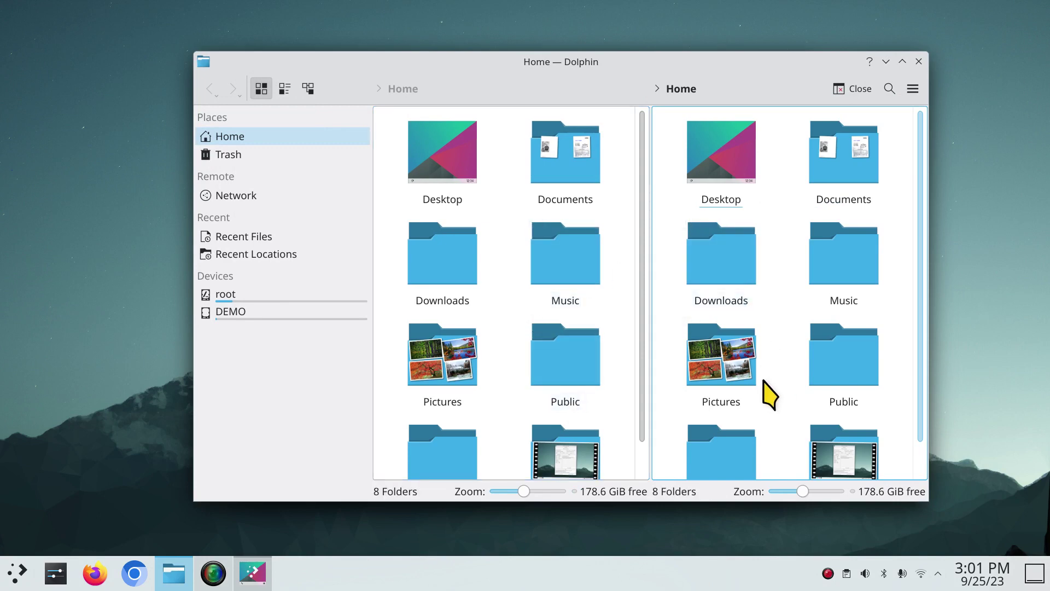
left_click(245, 311)
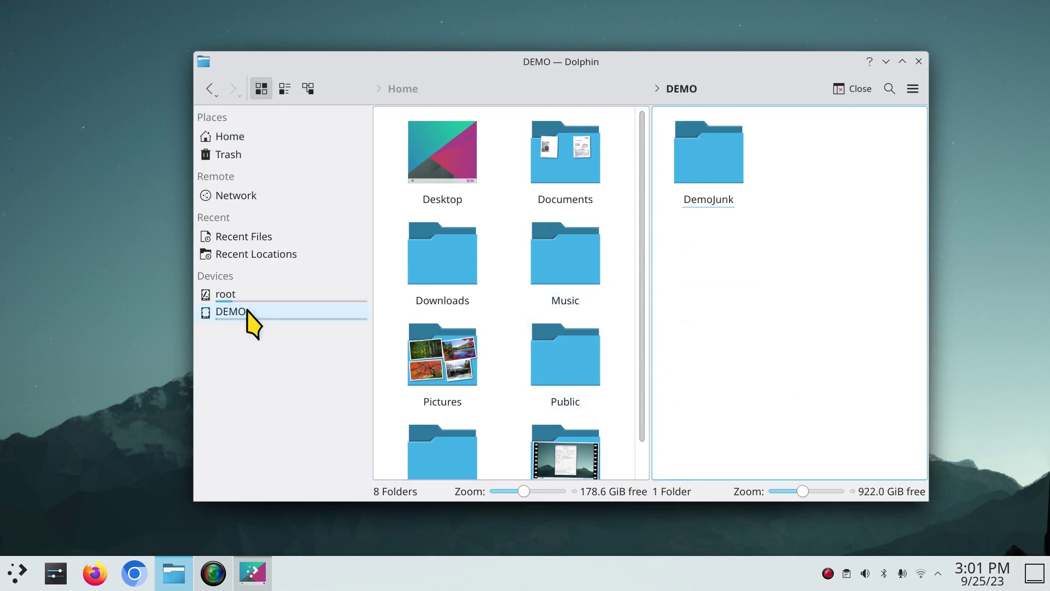
double_click(721, 161)
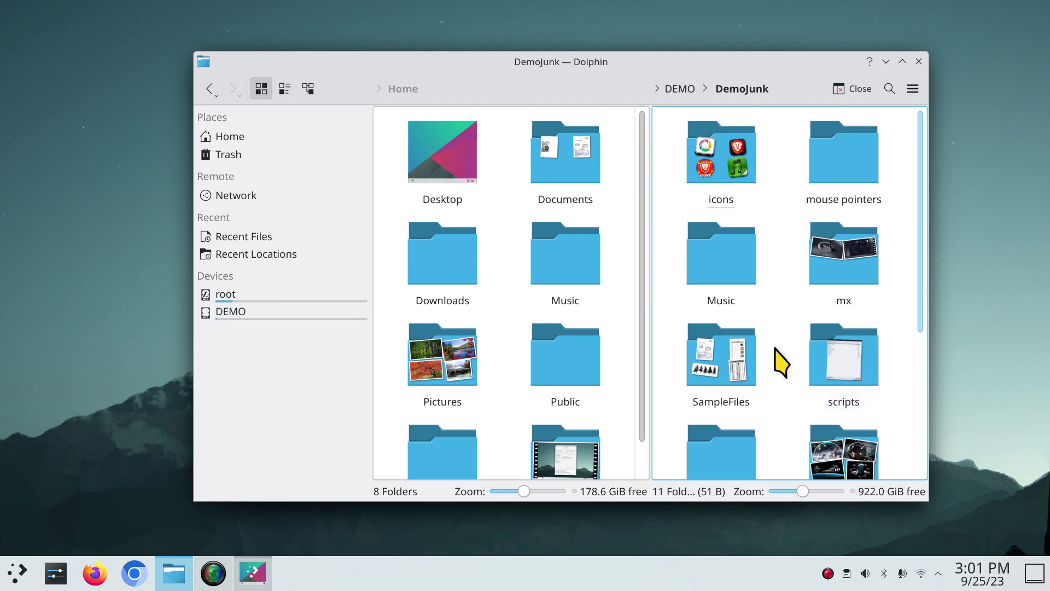
double_click(848, 167)
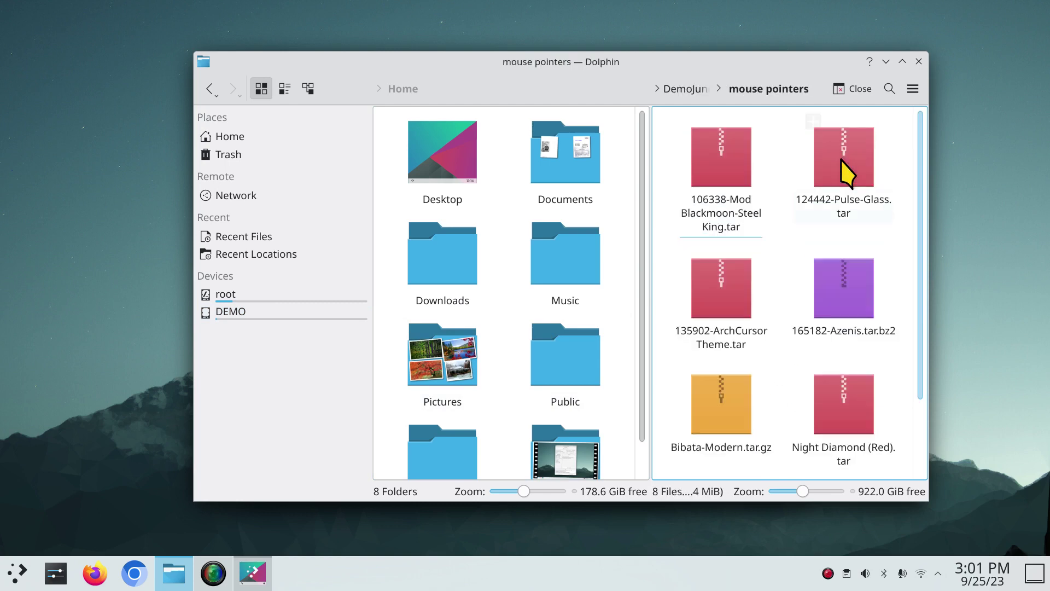
scroll(793, 355, "down", 2)
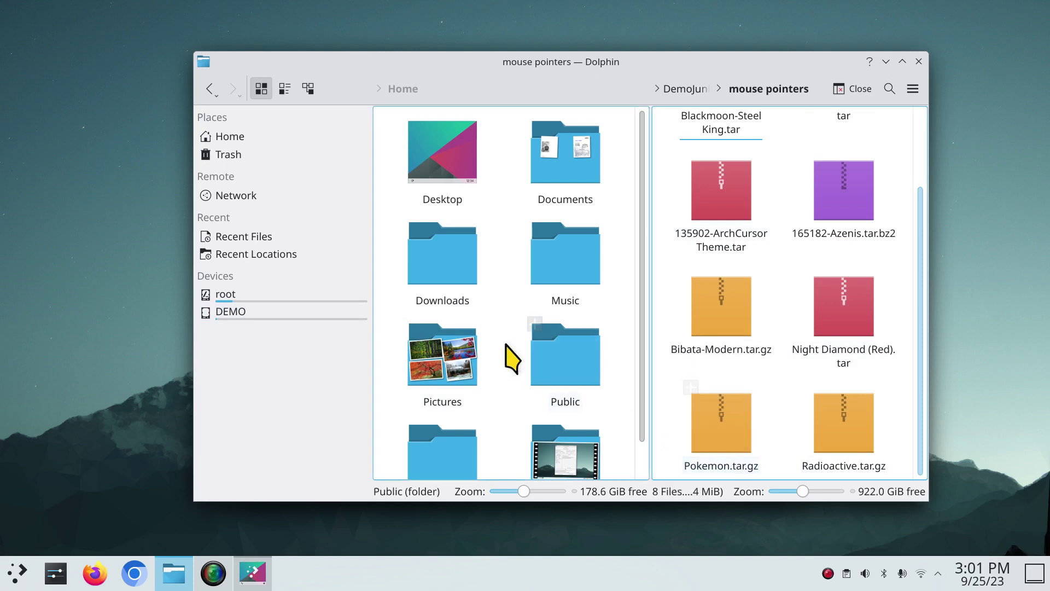
- Open Downloads in the other pane and copy Pokemon.tar.gz into it from mouse pointers
double_click(442, 268)
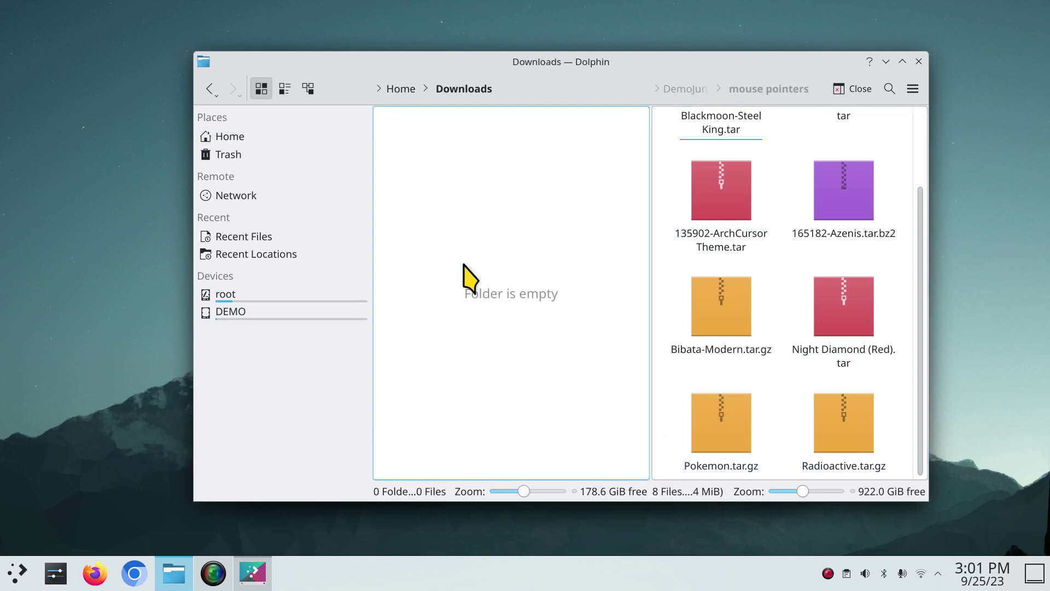
left_click_drag(722, 432, 555, 261)
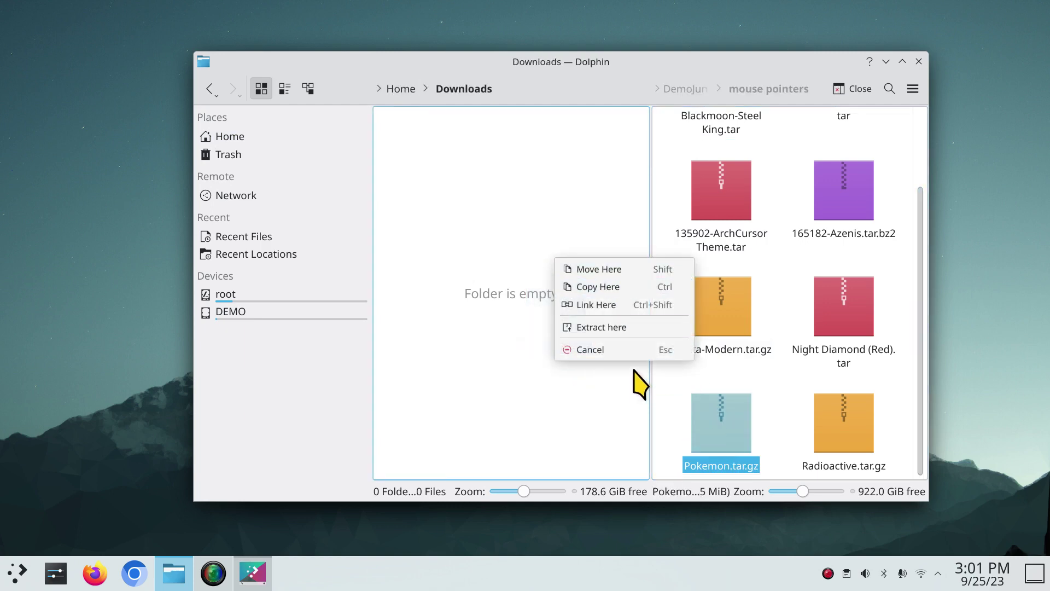
left_click(584, 288)
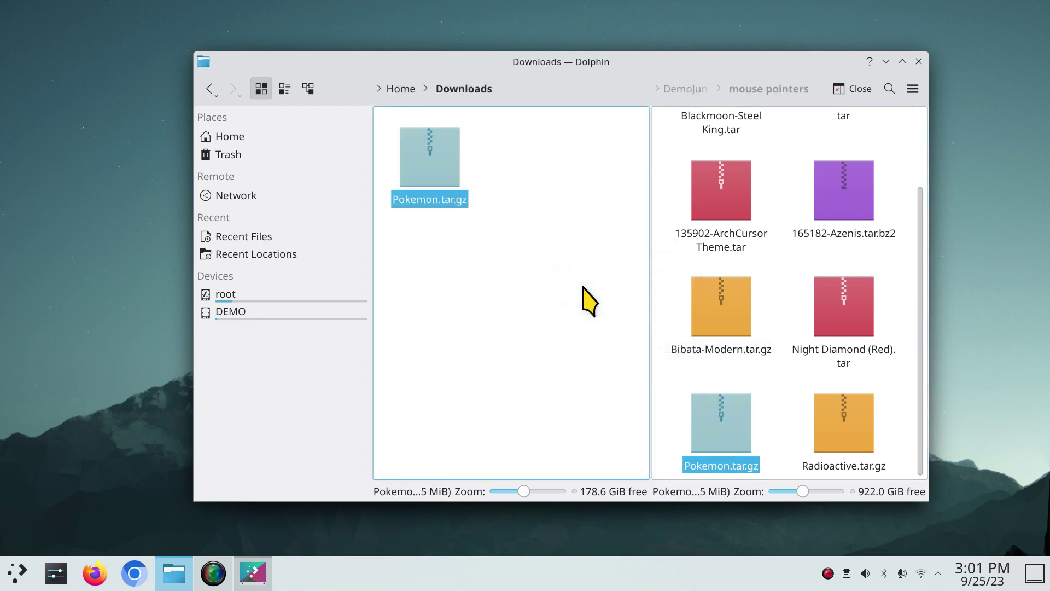
left_click(583, 288)
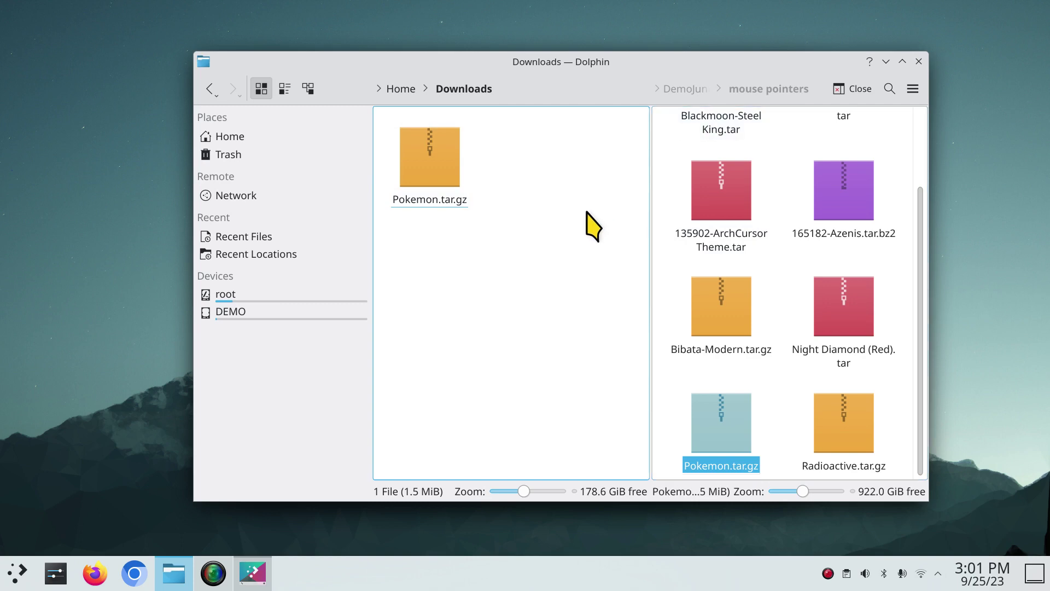
- Return to a single-pane view and open the Downloads folder from Home
key("F3")
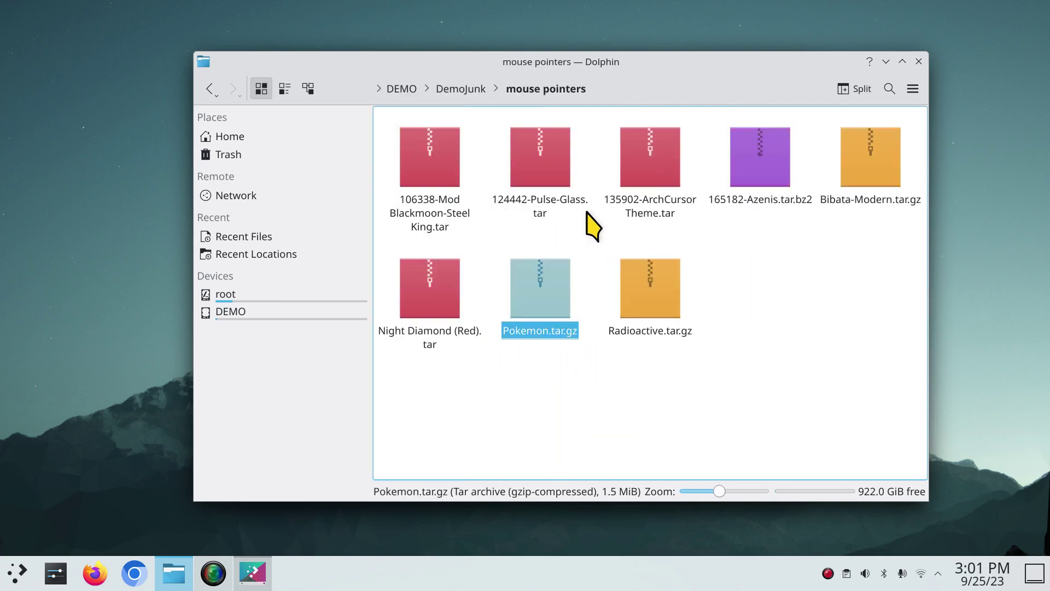
left_click(260, 136)
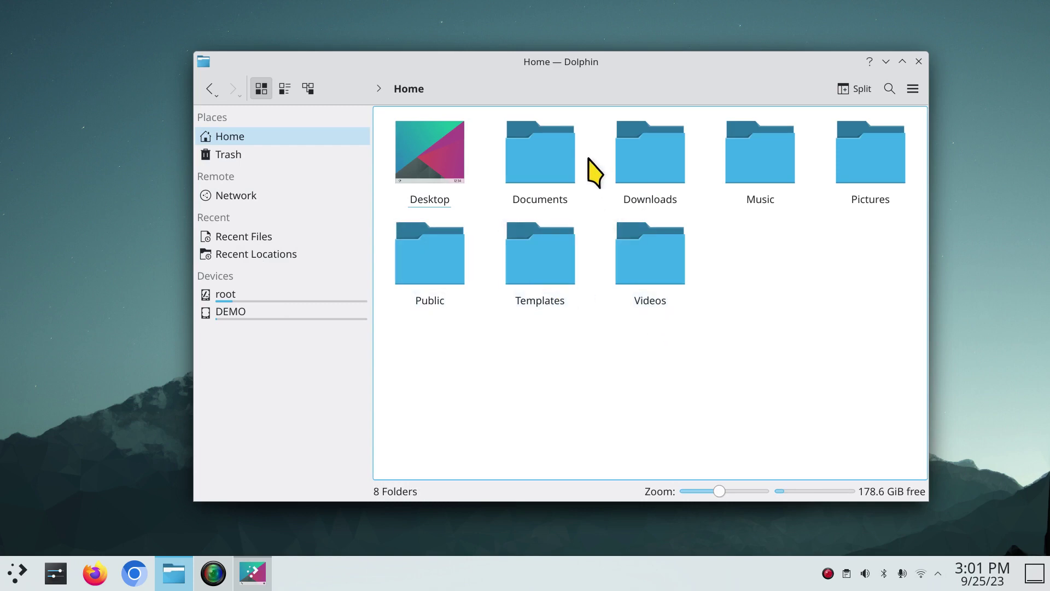
left_click(659, 163)
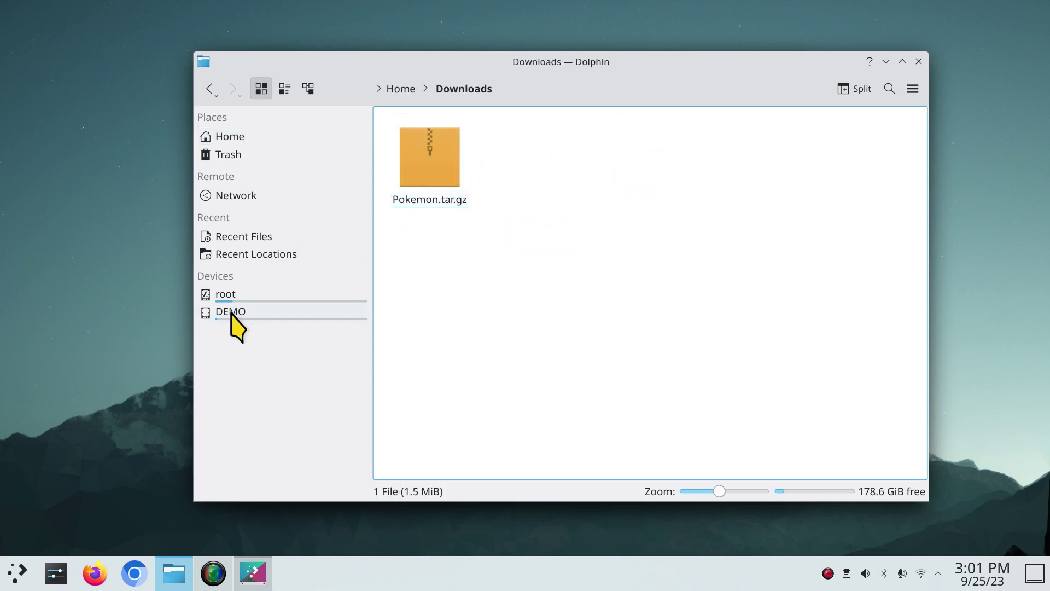
- Move the file manager aside to close the desktop settings window behind it, and move the file manager back up
left_click_drag(509, 61, 589, 57)
left_click_drag(742, 62, 737, 187)
left_click(799, 65)
left_click_drag(745, 240, 767, 46)
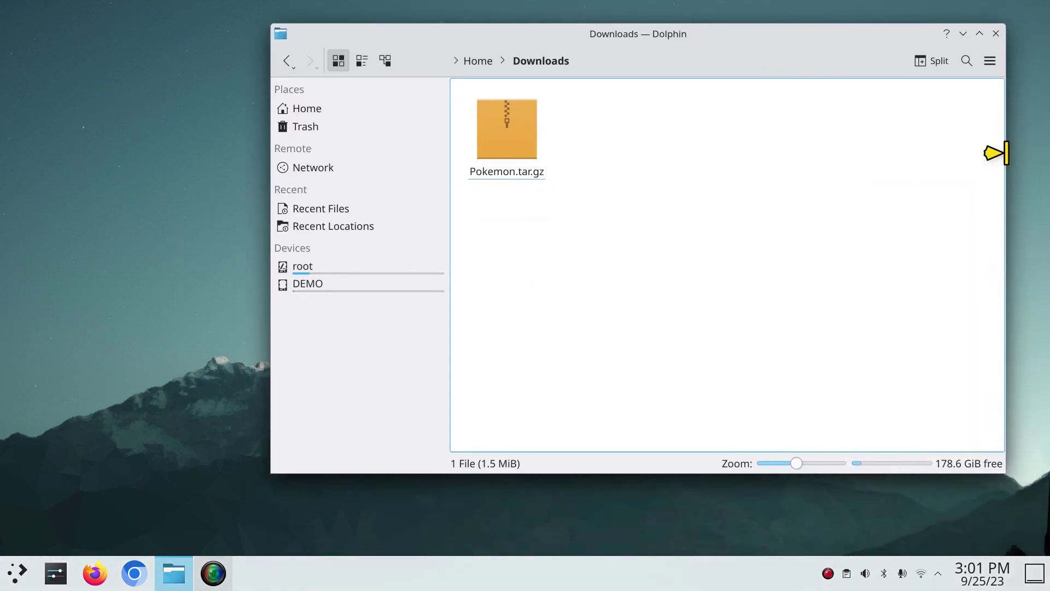
- Narrow the Downloads window, open a second file manager window, and arrange the two side by side
left_click_drag(1006, 153, 825, 151)
left_click_drag(637, 33, 853, 43)
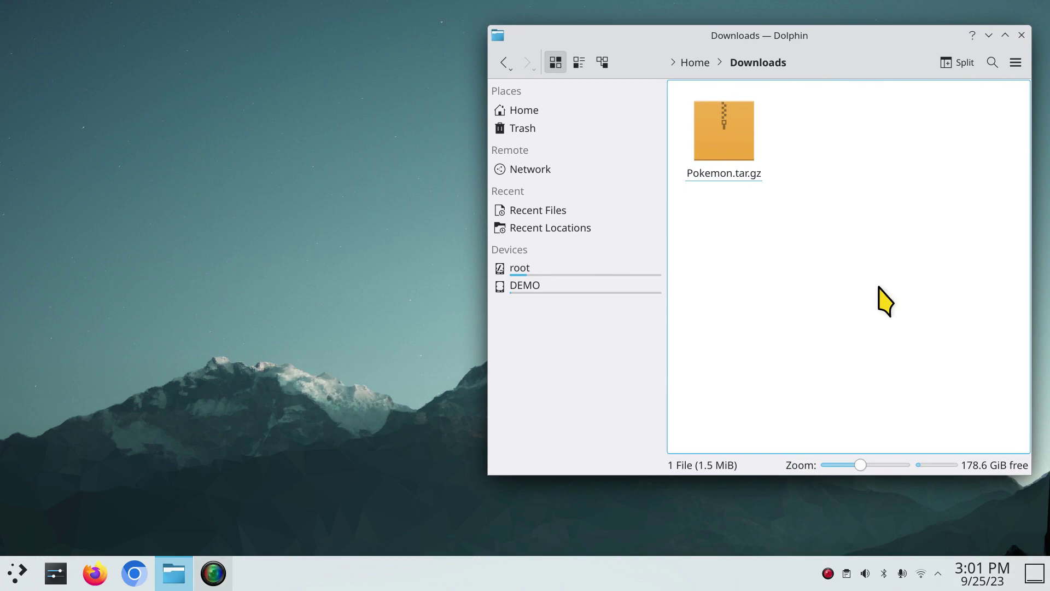
key("ctrl+n")
left_click_drag(665, 67, 498, 61)
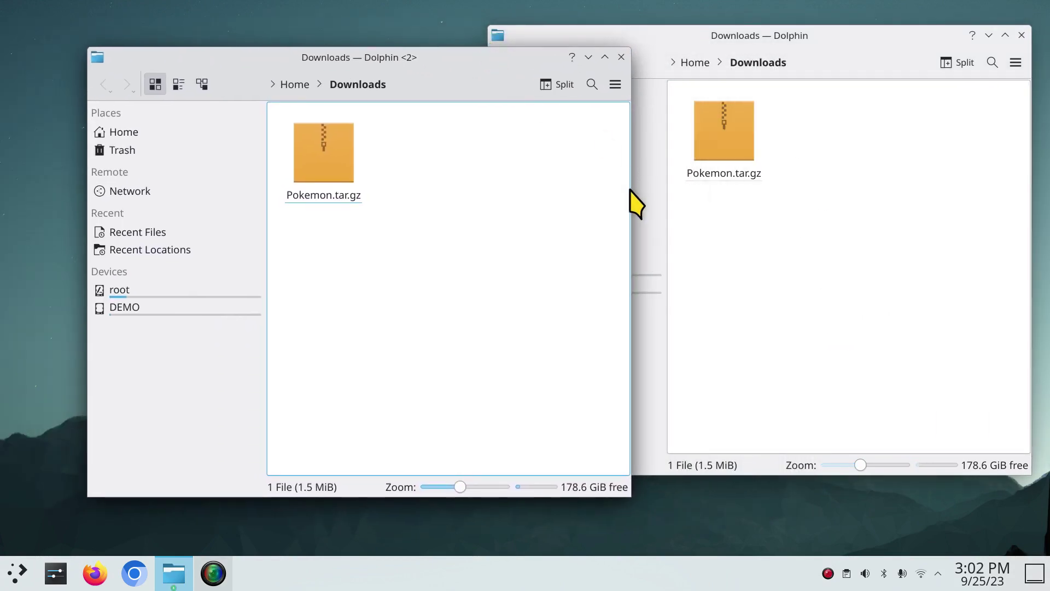
left_click_drag(623, 195, 556, 200)
left_click_drag(415, 55, 333, 39)
- Browse the second window to DEMO/DemoJunk/Music/Acustic Alchemy/Red dust and spanish lace
left_click(88, 295)
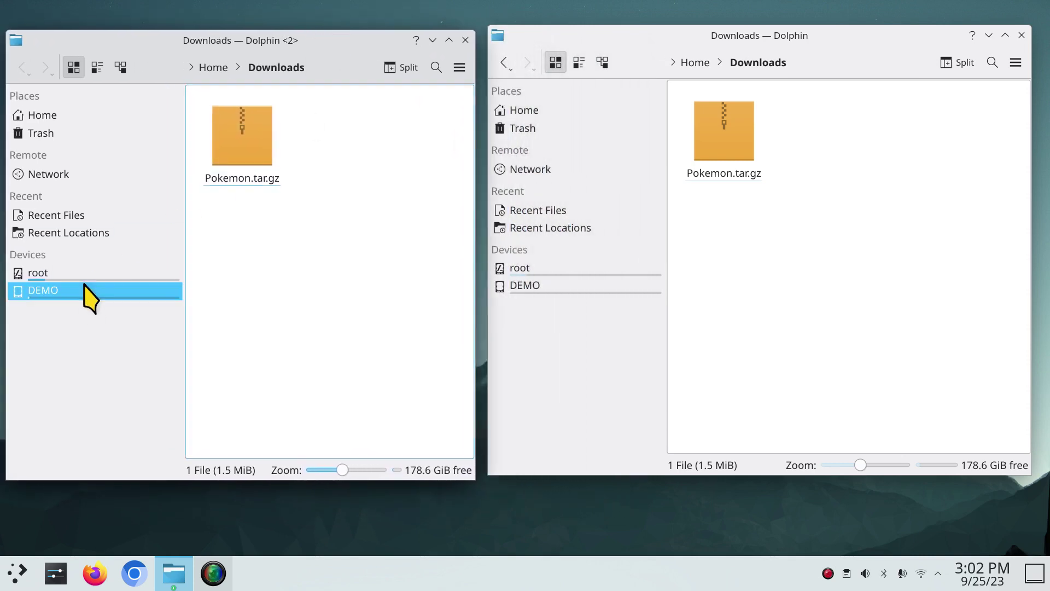
double_click(250, 147)
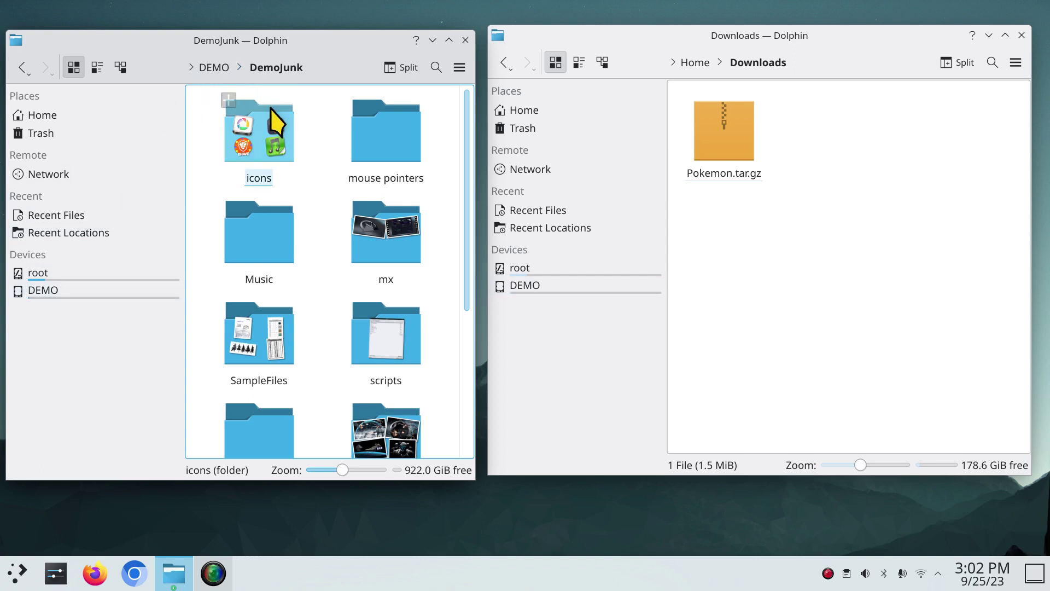
left_click(259, 241)
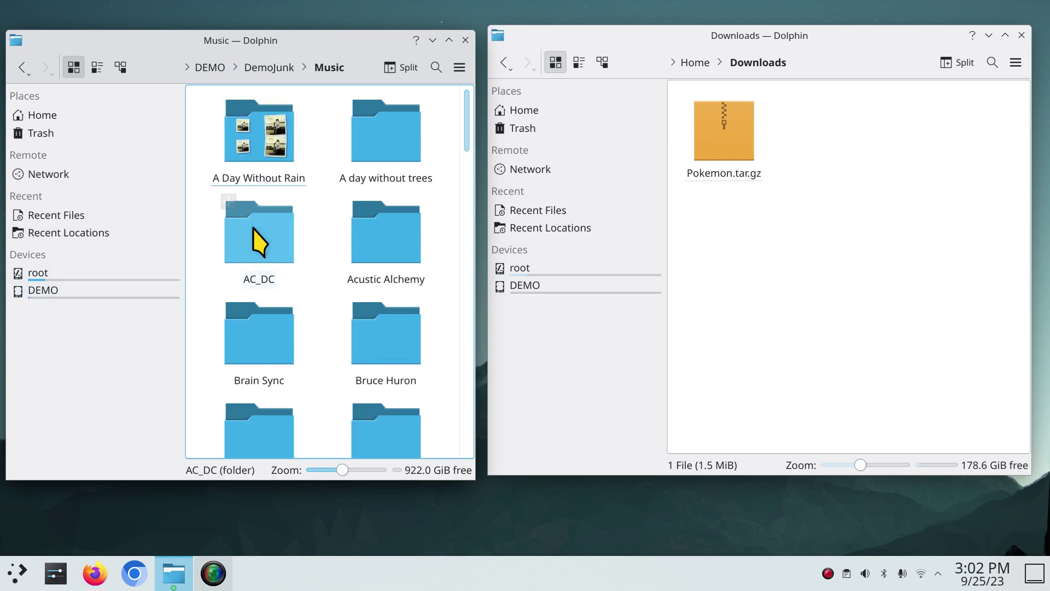
left_click(381, 274)
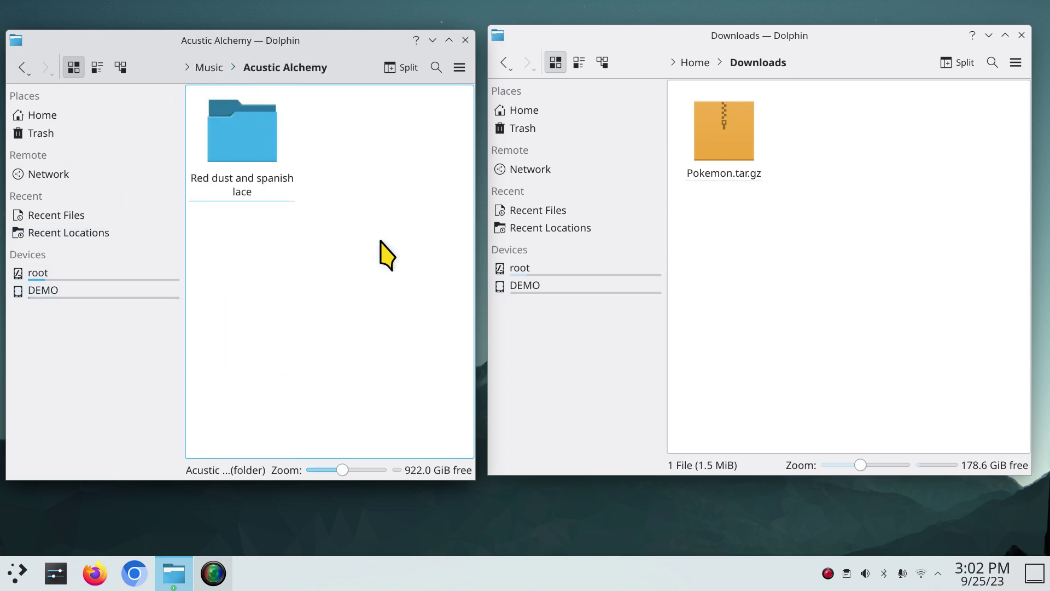
left_click(247, 129)
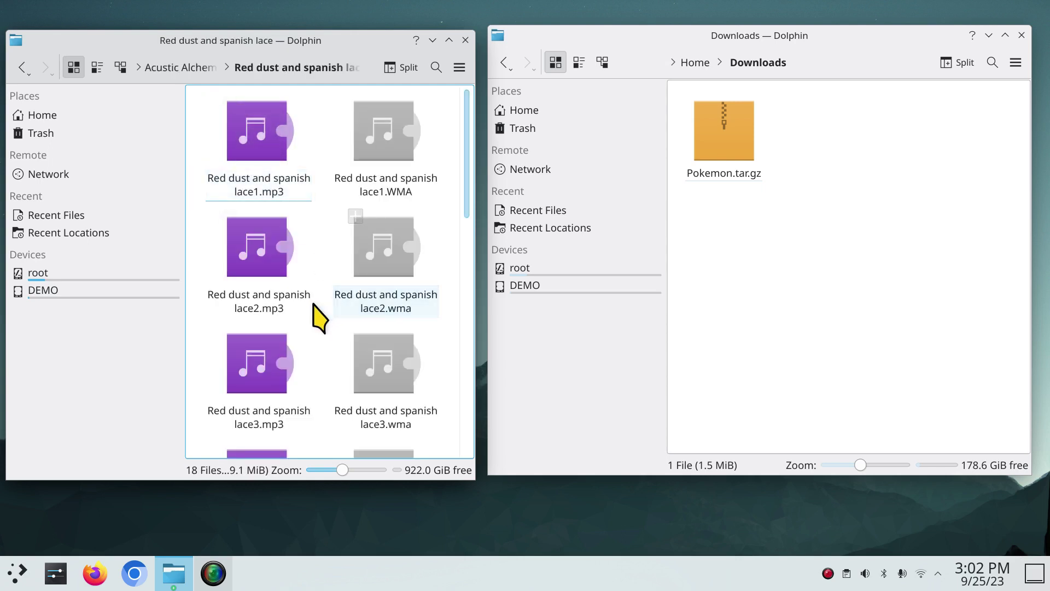
- Copy Red dust and spanish lace2.mp3 from the album folder into Downloads and close the album folder's window
left_click_drag(256, 257, 757, 261)
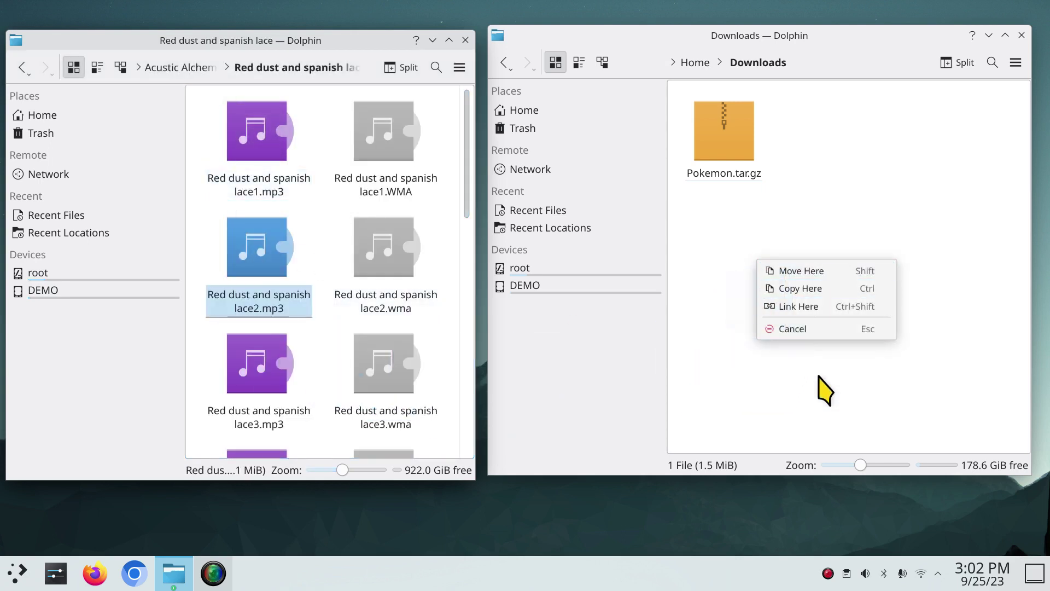
left_click(792, 290)
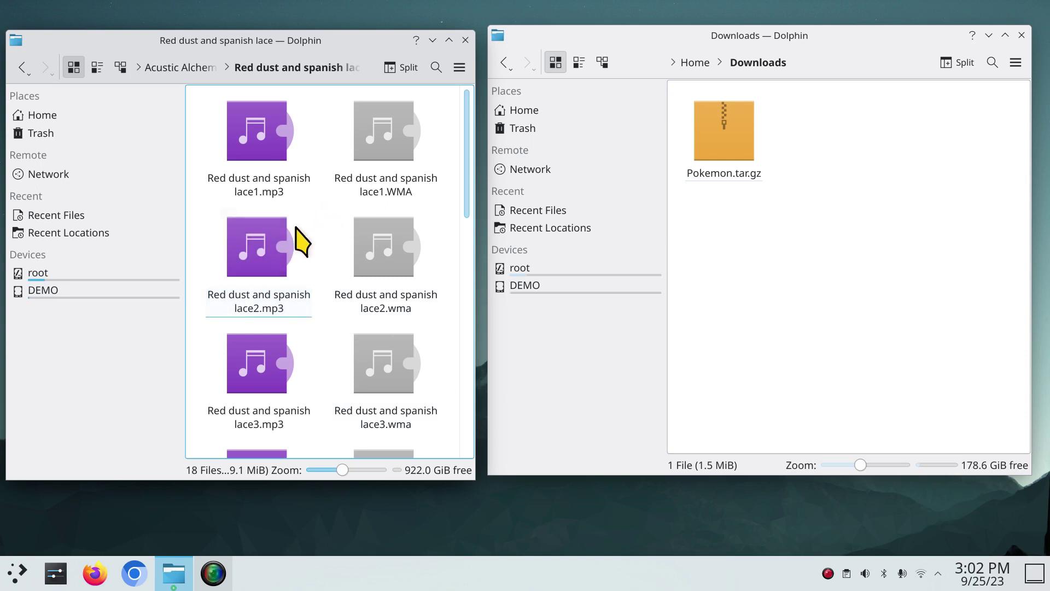
left_click_drag(265, 257, 826, 247)
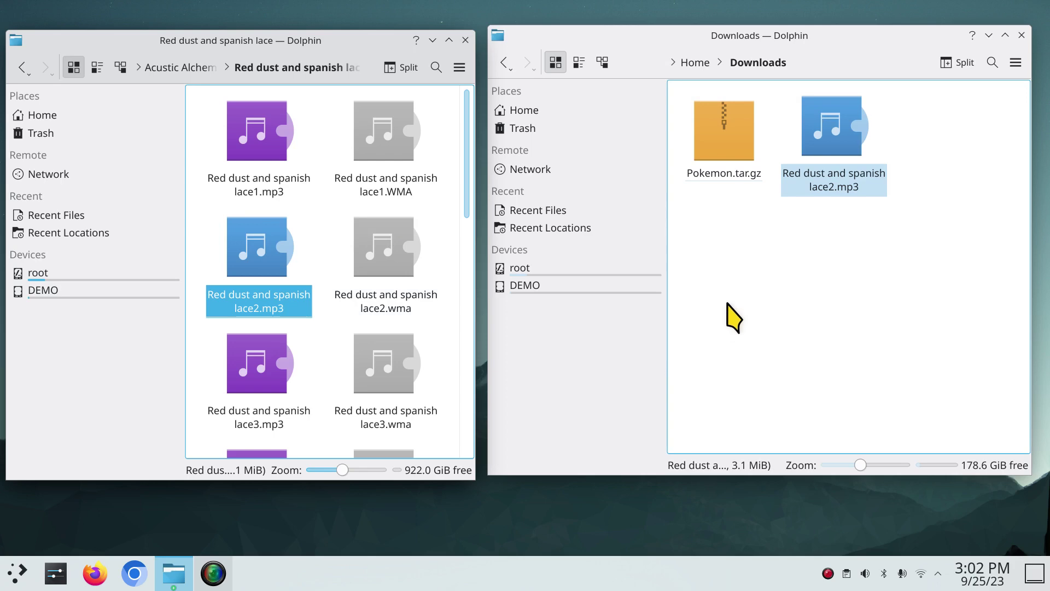
left_click(465, 40)
- Move the remaining file manager window to mid-screen, open Home, and try smaller icons before making them larger
left_click_drag(687, 47, 585, 87)
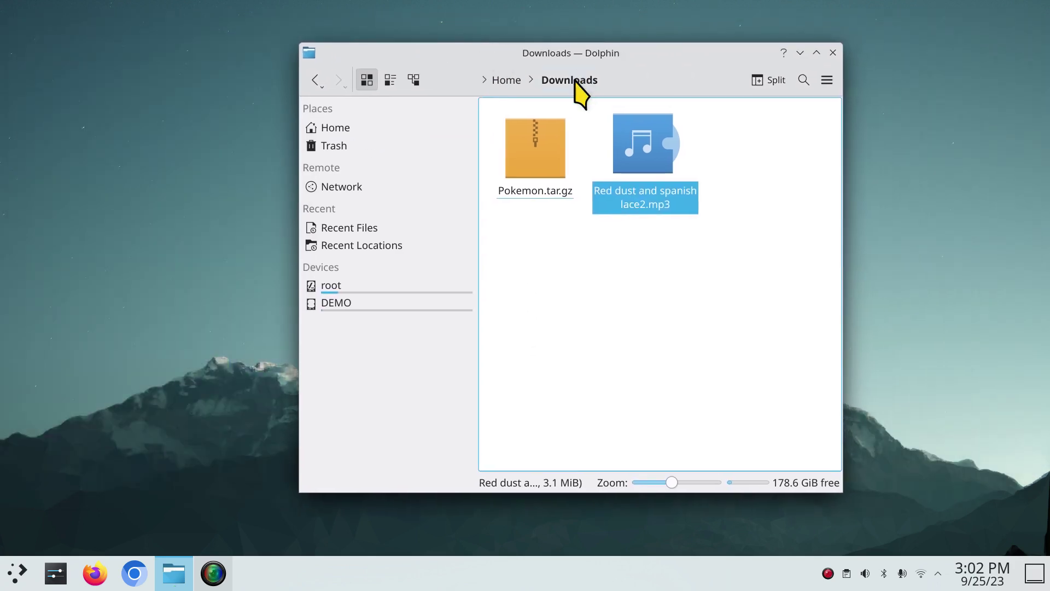
left_click(352, 130)
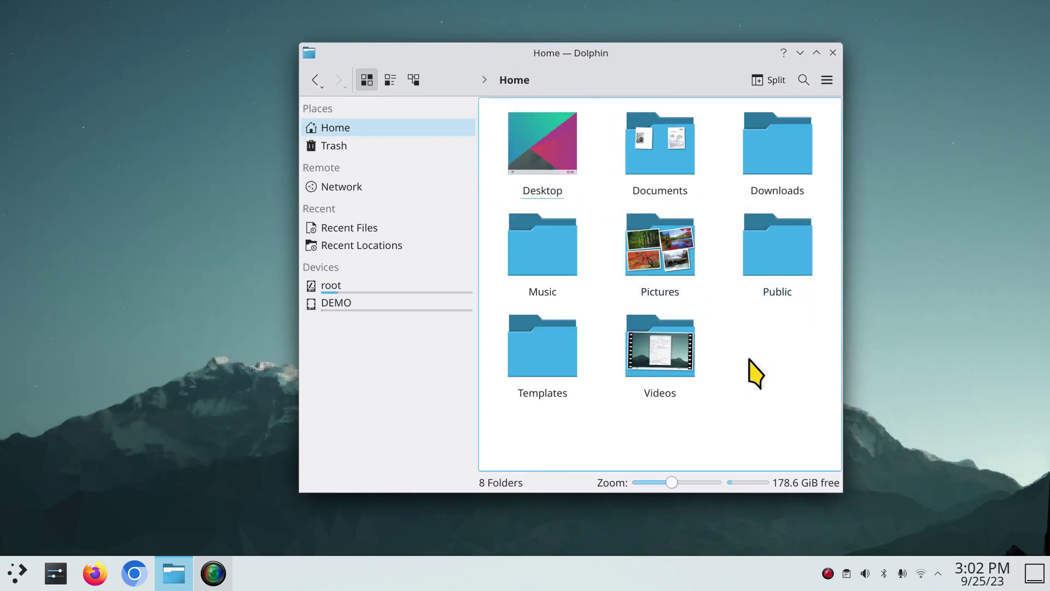
scroll(756, 374, "down", 5)
scroll(749, 385, "up", 3)
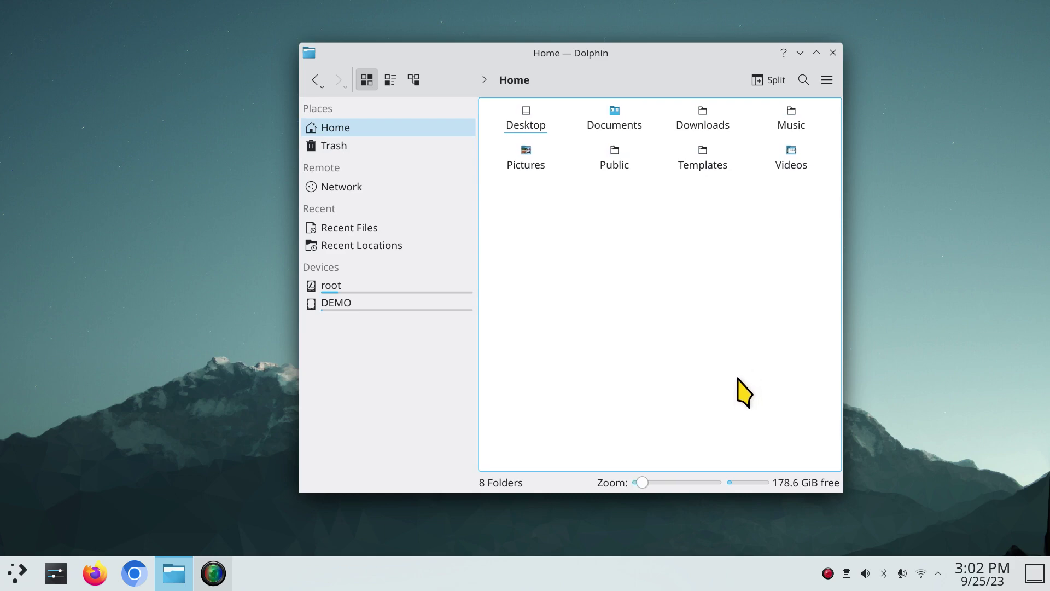
left_click(685, 480)
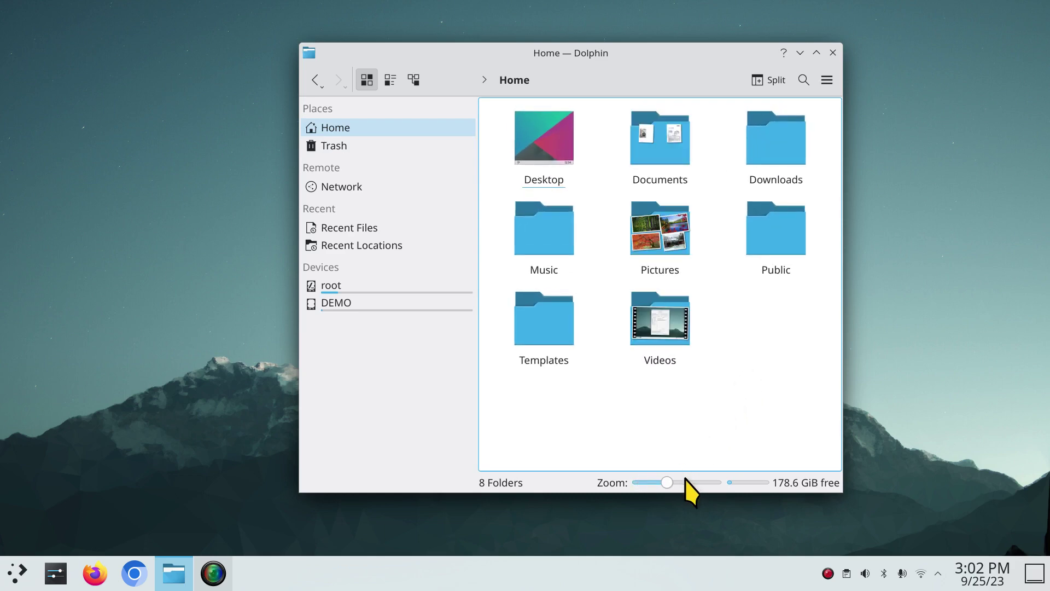
scroll(735, 443, "down", 1)
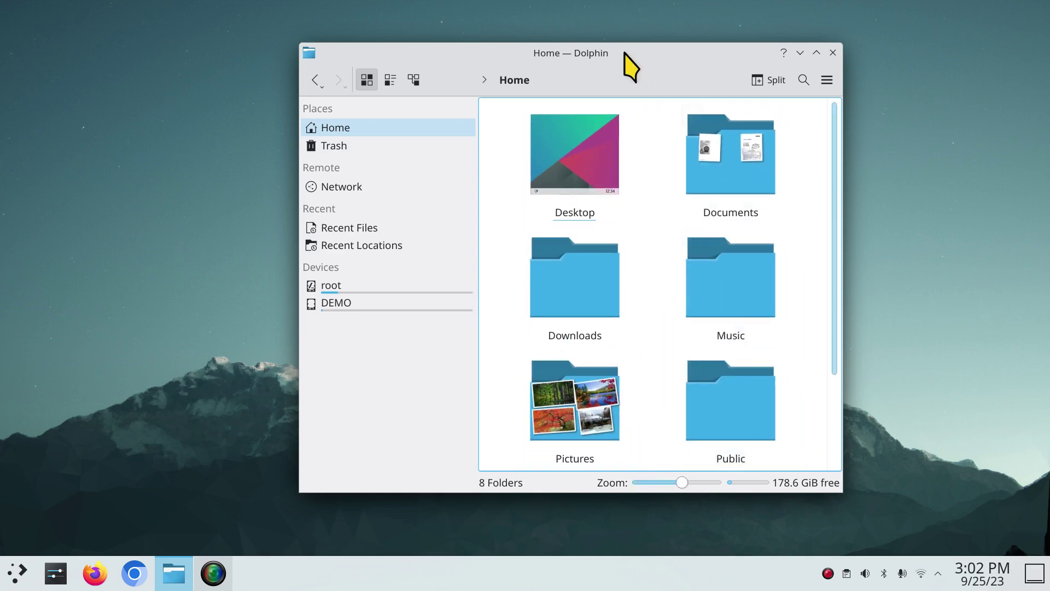
- Move the Home window slightly down, maximize and restore it, and close it
left_click_drag(624, 50, 648, 78)
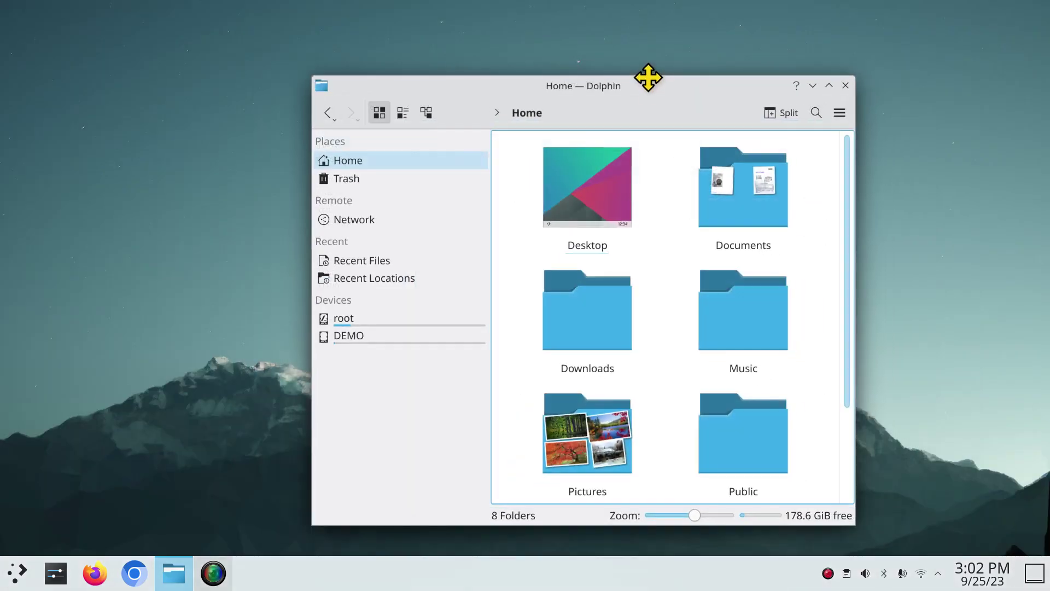
double_click(696, 82)
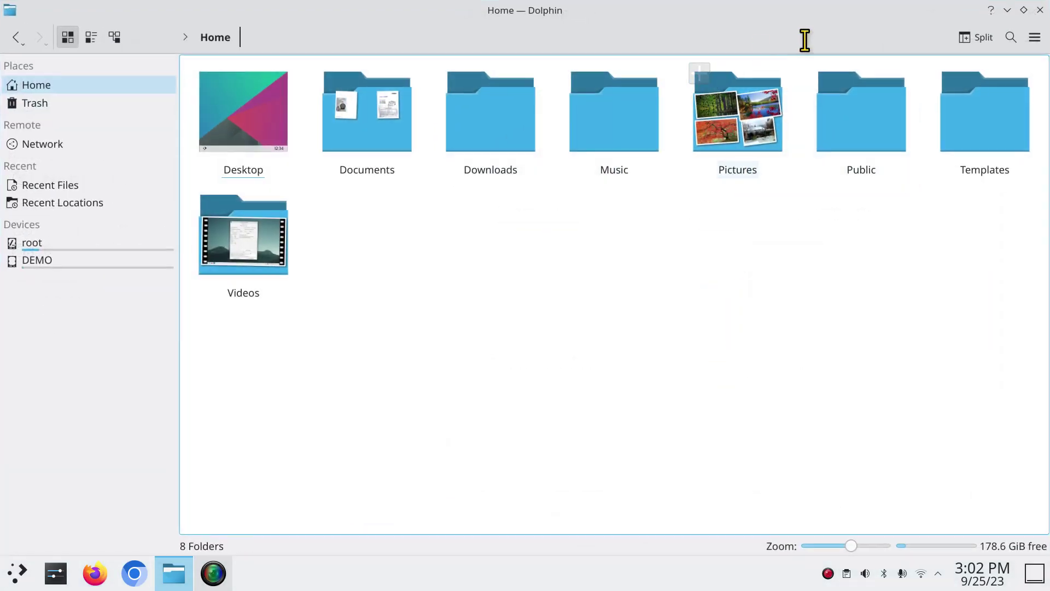
left_click(1024, 15)
left_click(846, 86)
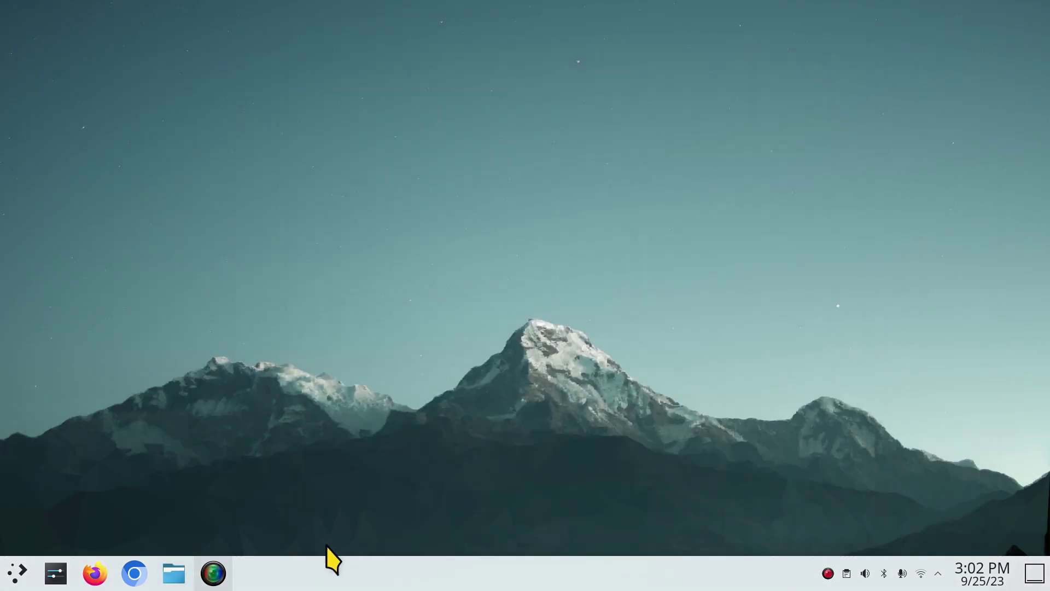
- Browse the Office and Graphics application categories in the application launcher
left_click(20, 572)
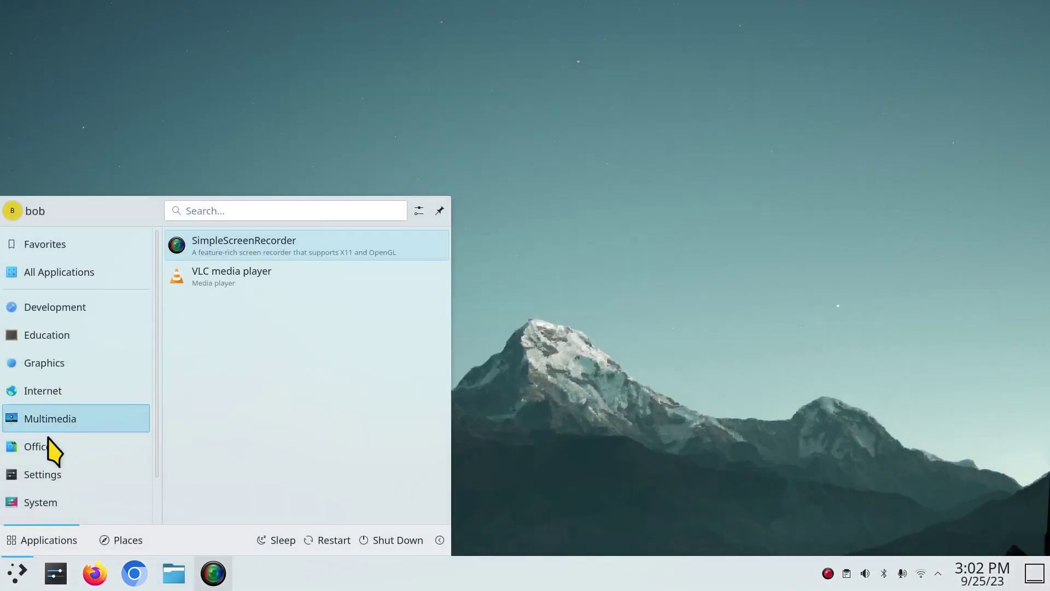
mouse_move(45, 450)
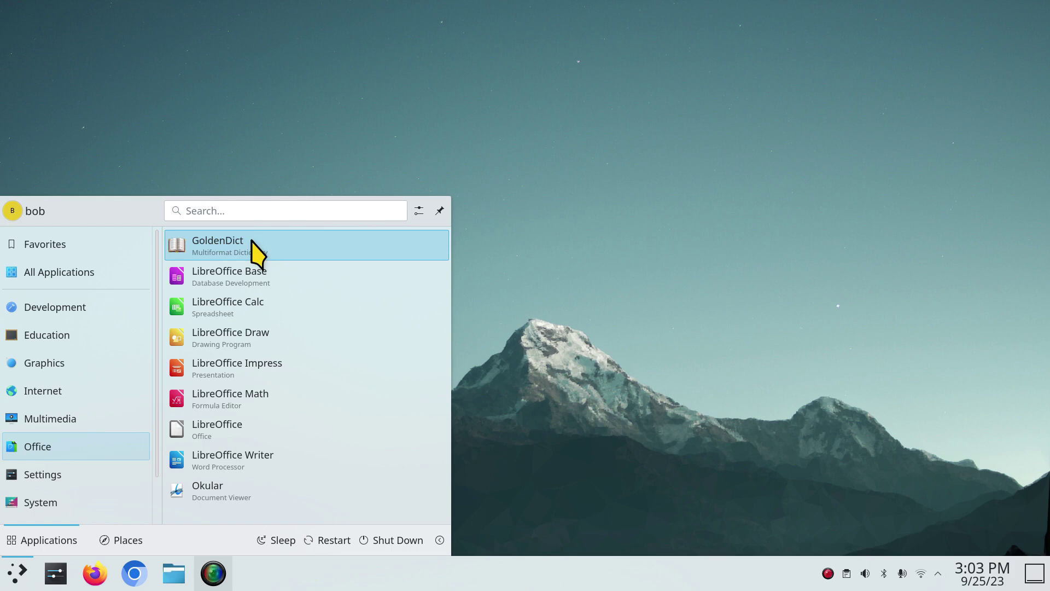
left_click(74, 366)
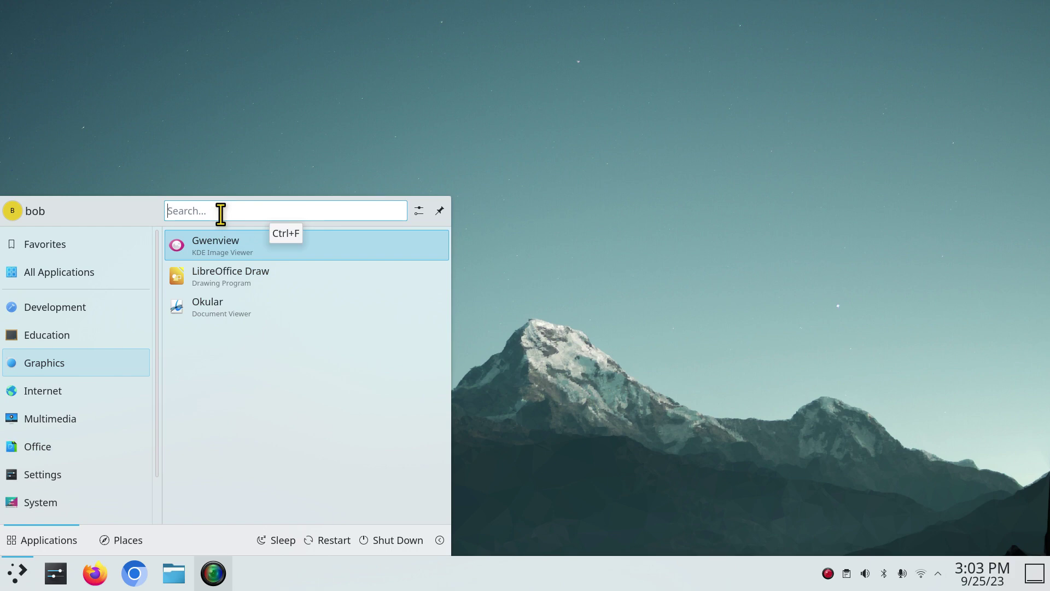
- Search the launcher for "wel", open Welcome Center, and advance to its Manage Software page
type("wel")
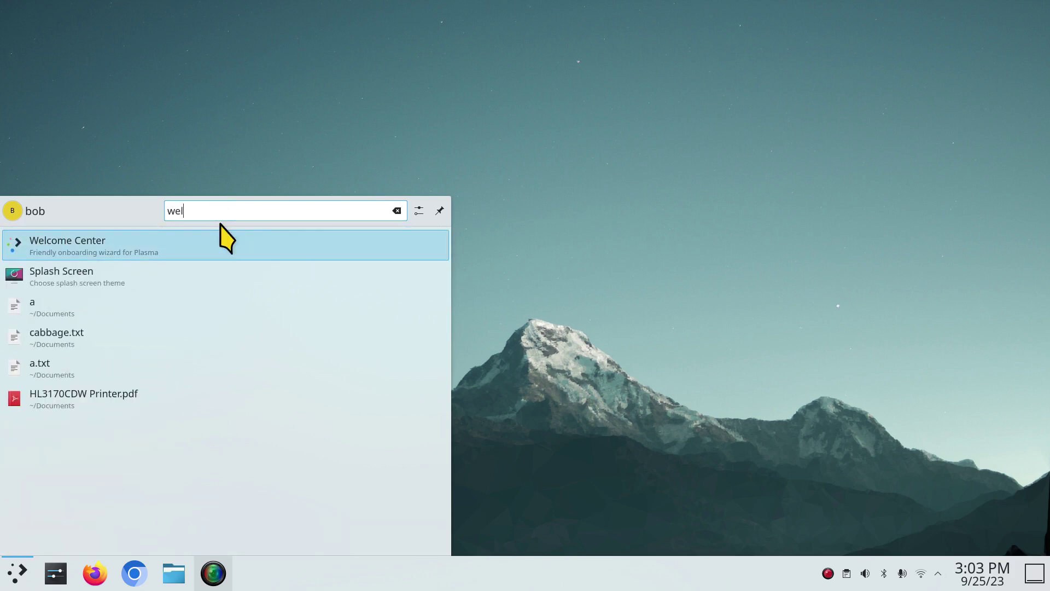
left_click(174, 241)
left_click(776, 66)
left_click(776, 67)
left_click(777, 65)
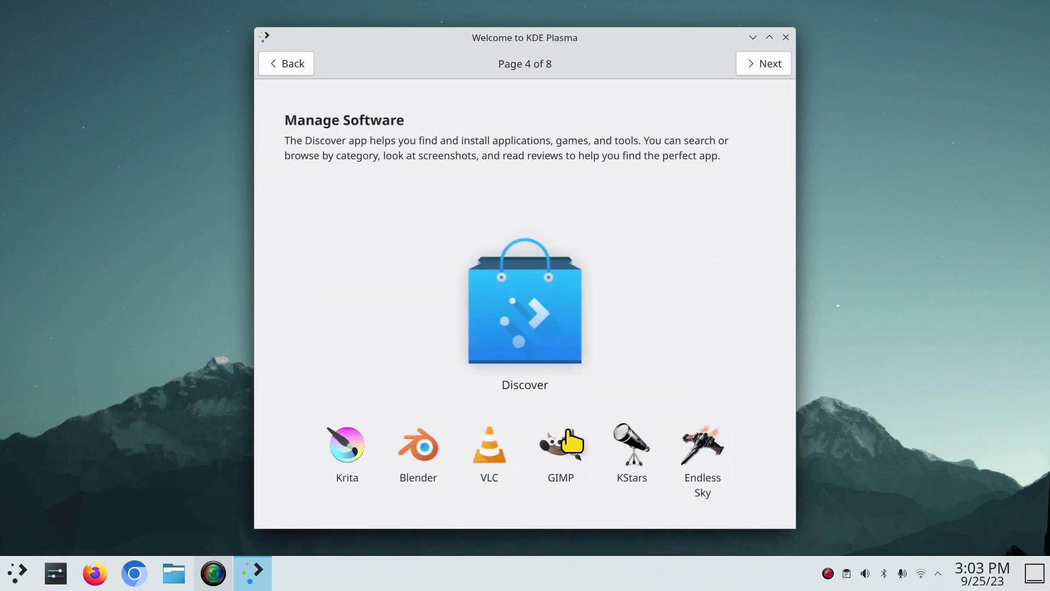
- Open GIMP's page in Discover from the Manage Software page, view it maximized, restore the window, and close it
left_click(525, 323)
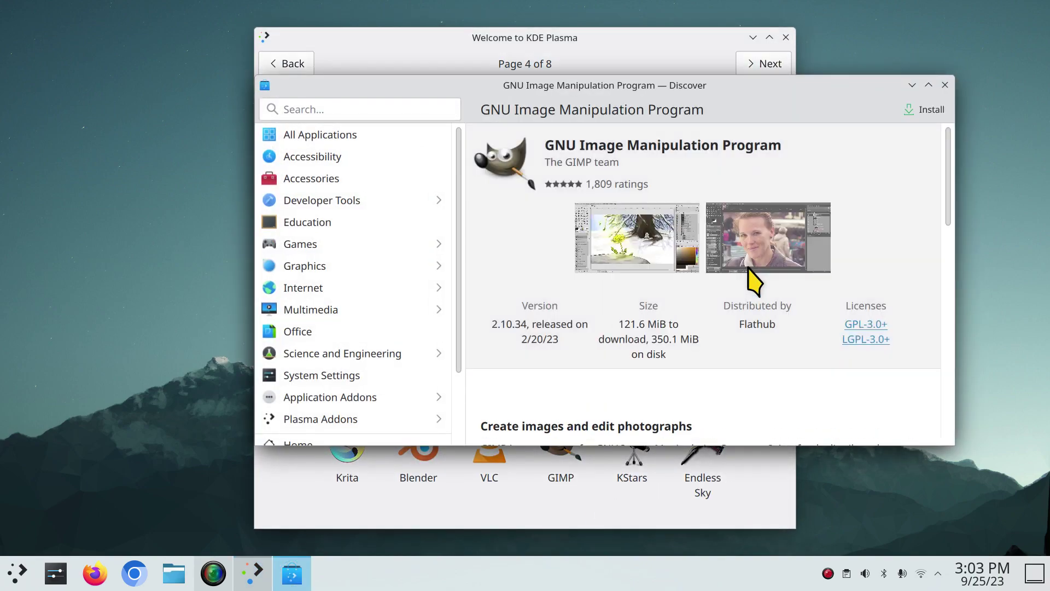
left_click_drag(791, 92, 871, 3)
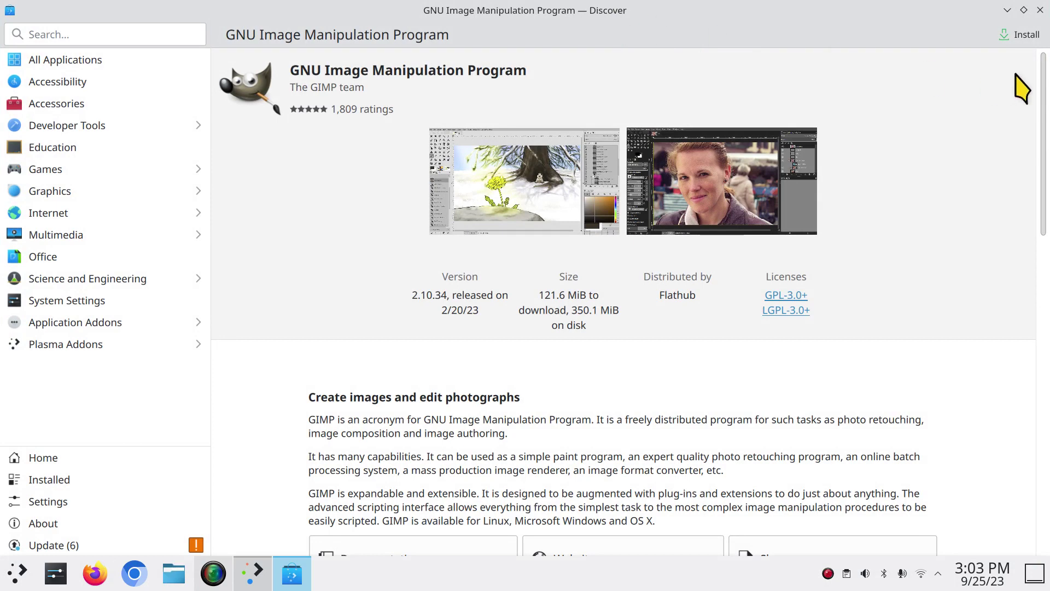
double_click(640, 15)
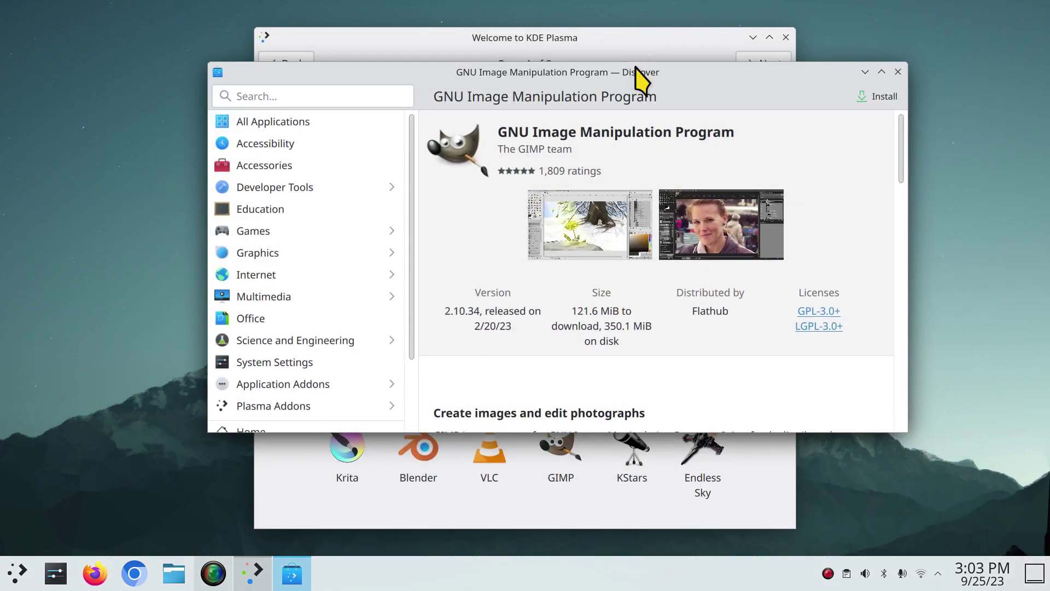
left_click(898, 72)
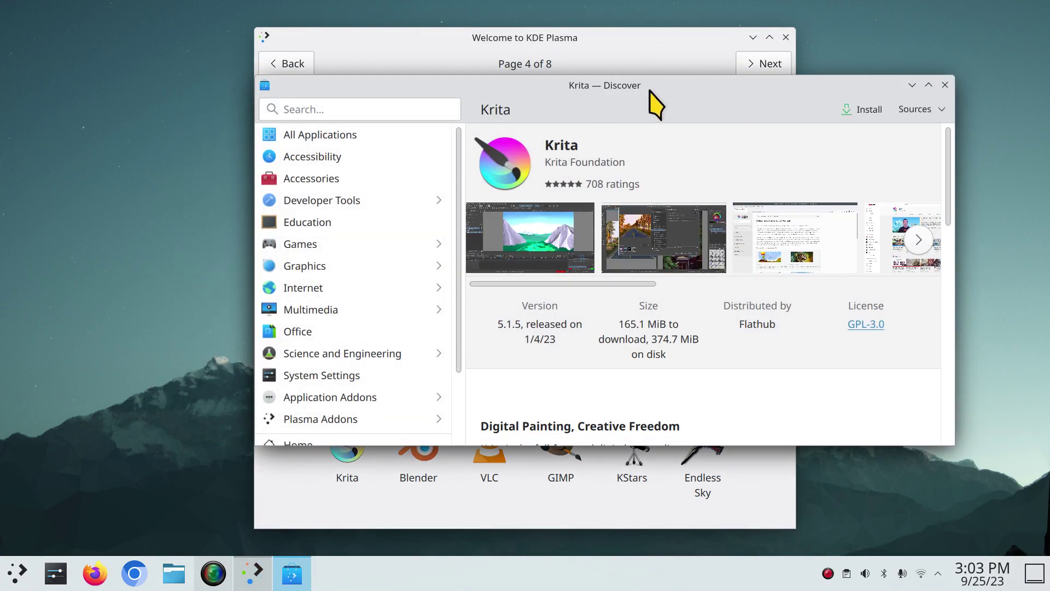
- View Krita's Discover page maximized, restore and close that window, and close Welcome Center
left_click_drag(680, 86, 680, 3)
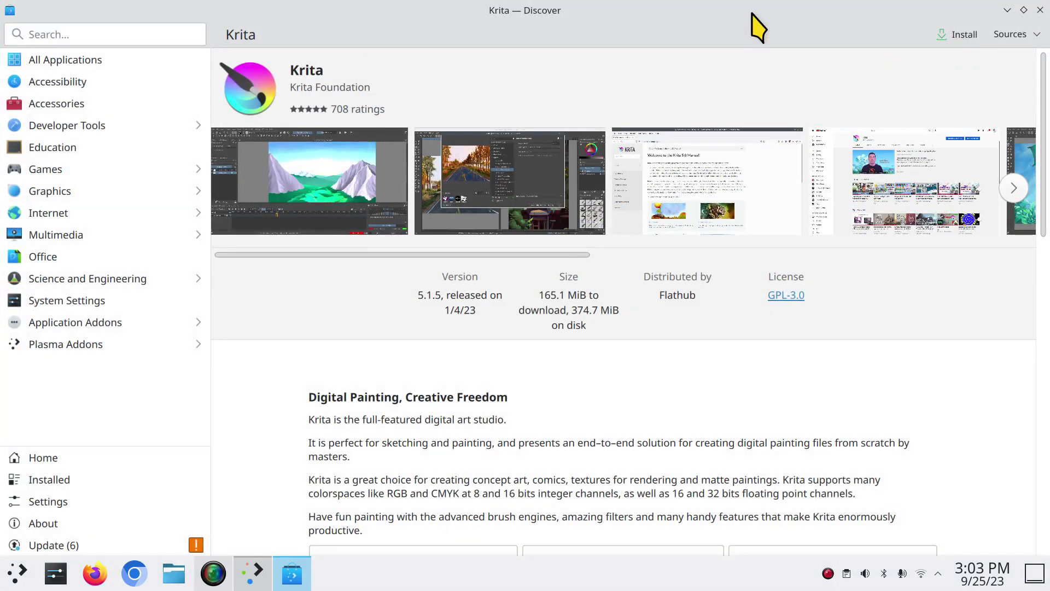
left_click_drag(752, 15, 744, 80)
left_click(932, 80)
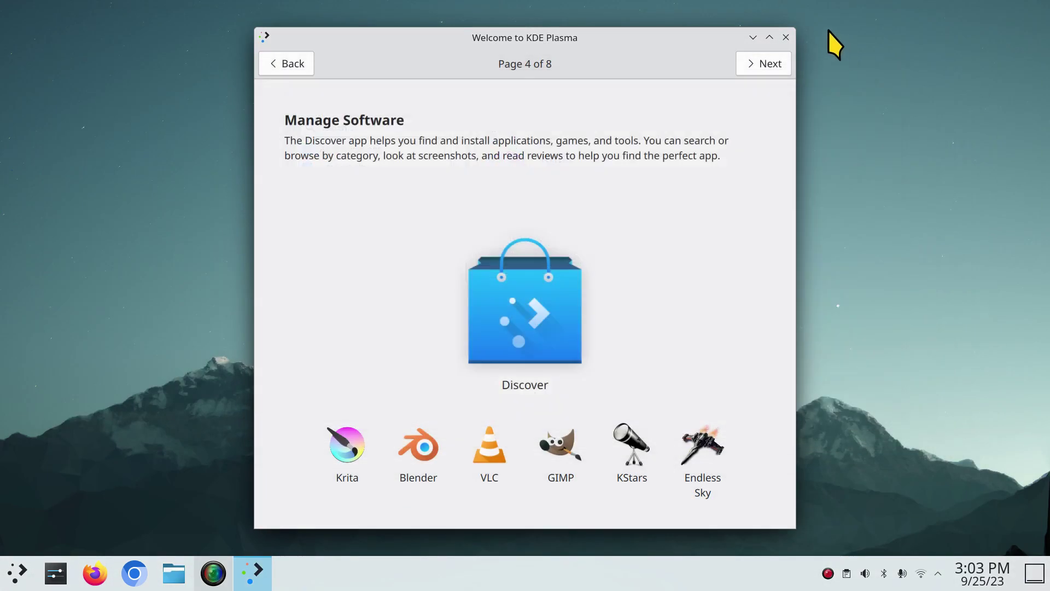
left_click(786, 38)
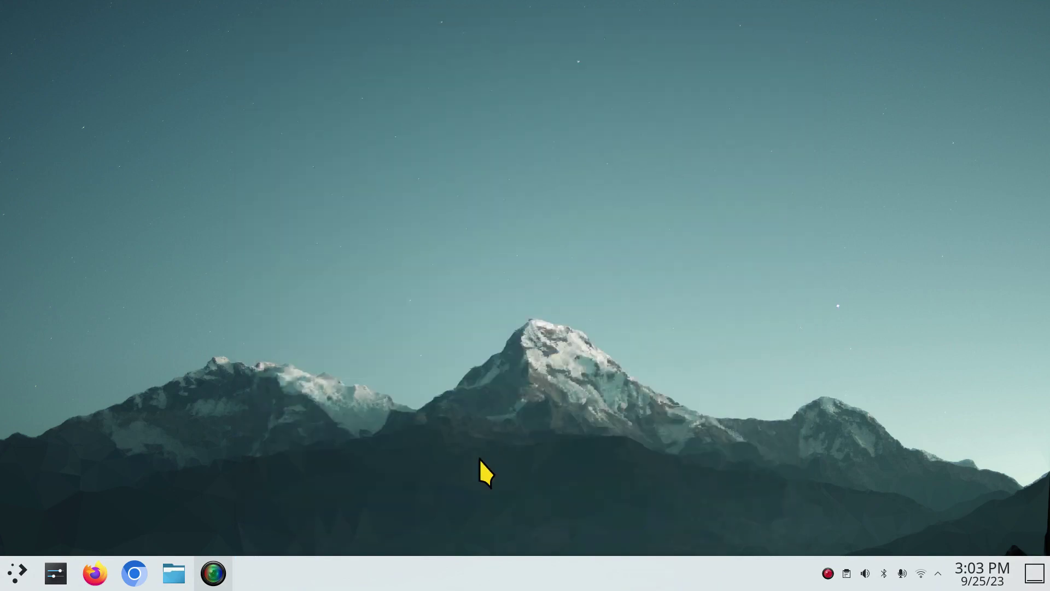